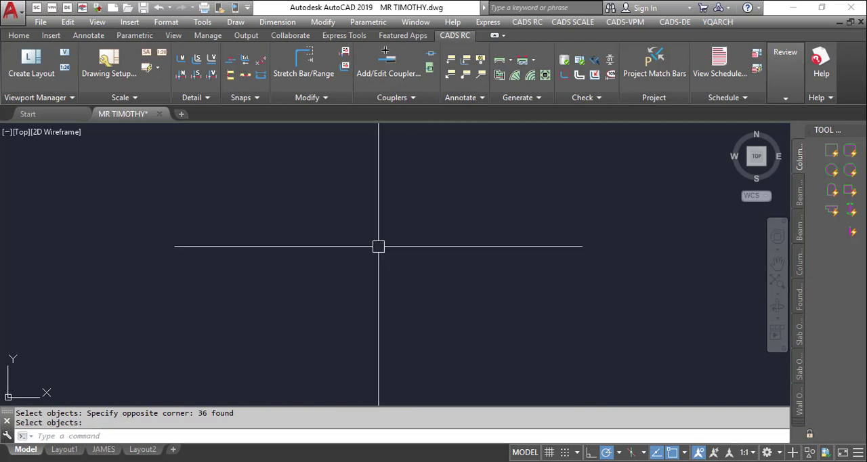
- Draw a vertical line in the empty drawing area as the first grid line
text(l)
key(Return)
click(324, 199)
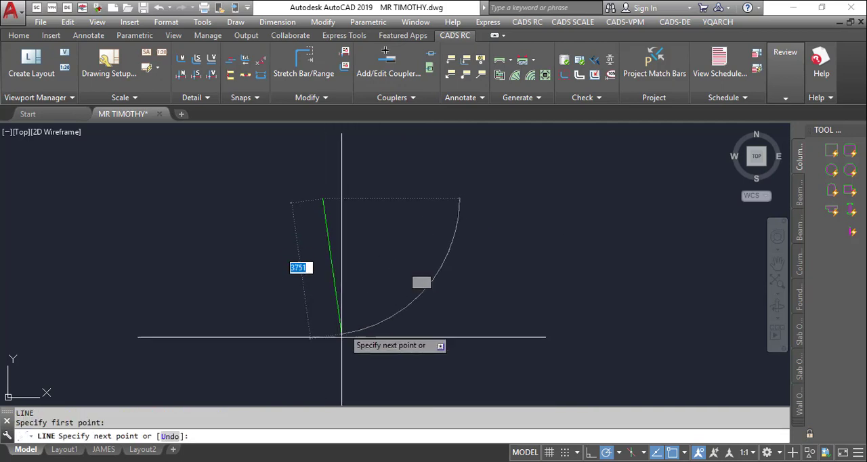
click(324, 363)
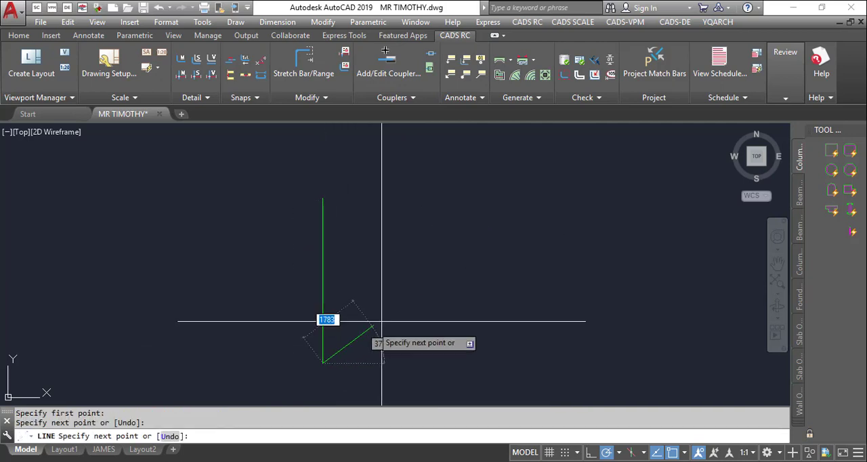
key(Escape)
- Draw a horizontal line crossing the vertical line near its upper end and extending well to the right
text(l)
key(Return)
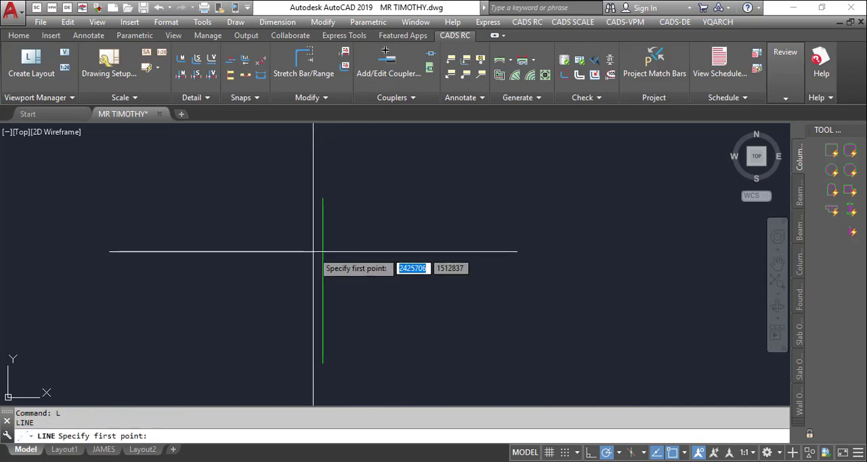
click(301, 218)
click(562, 218)
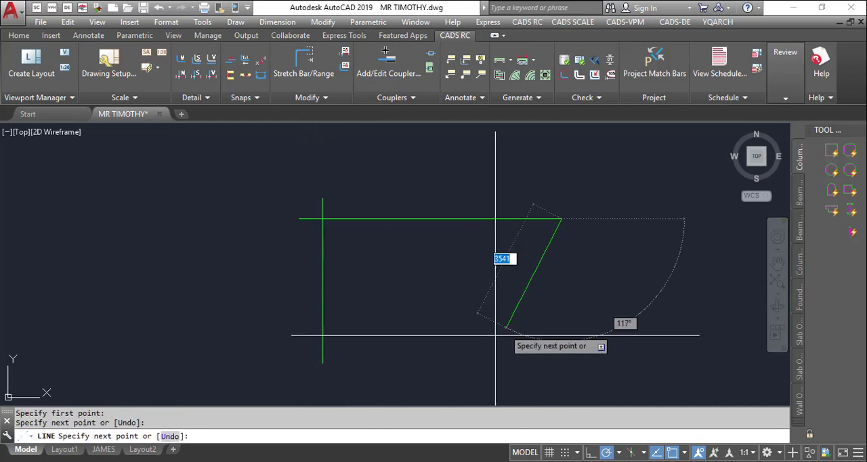
key(Escape)
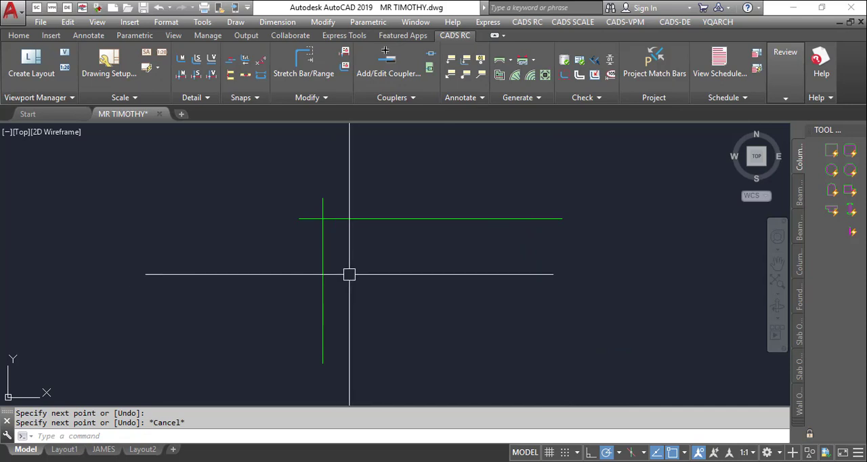
- Offset the vertical line 4000 to the right
text(o)
key(Return)
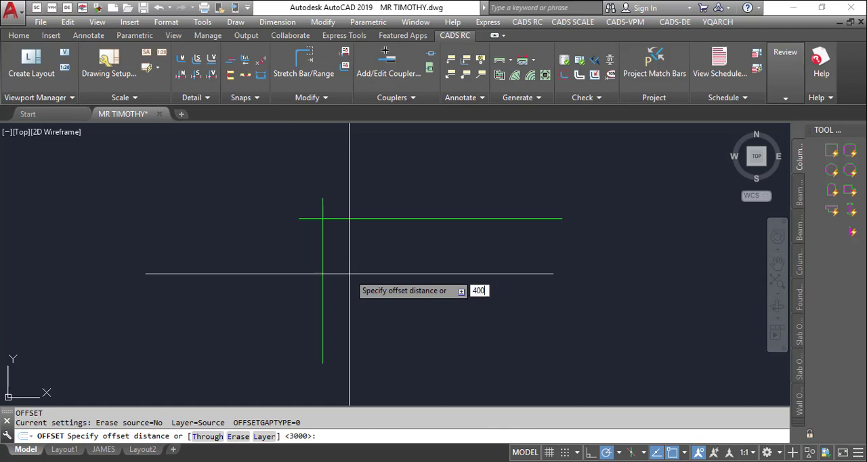
key(Return)
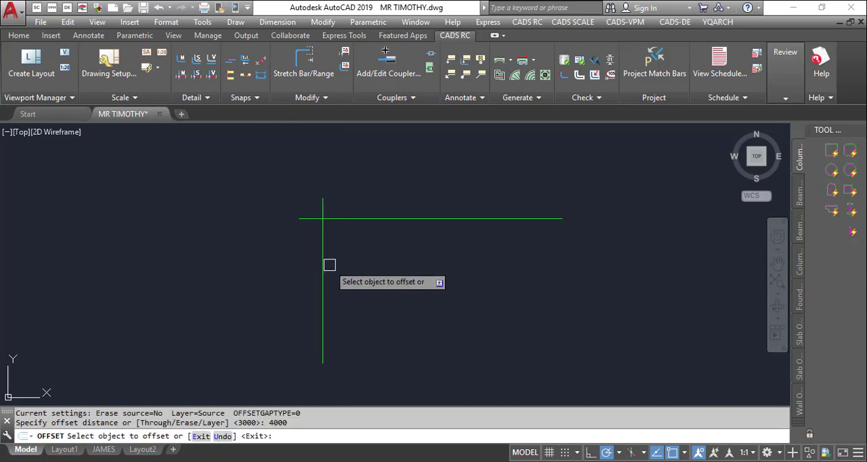
click(324, 258)
click(381, 245)
key(Return)
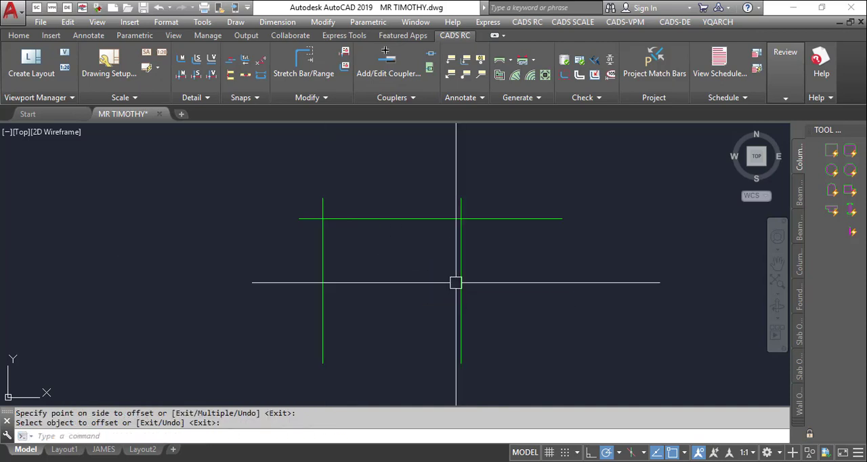
- Offset the second vertical line 2000 to the right
key(Return)
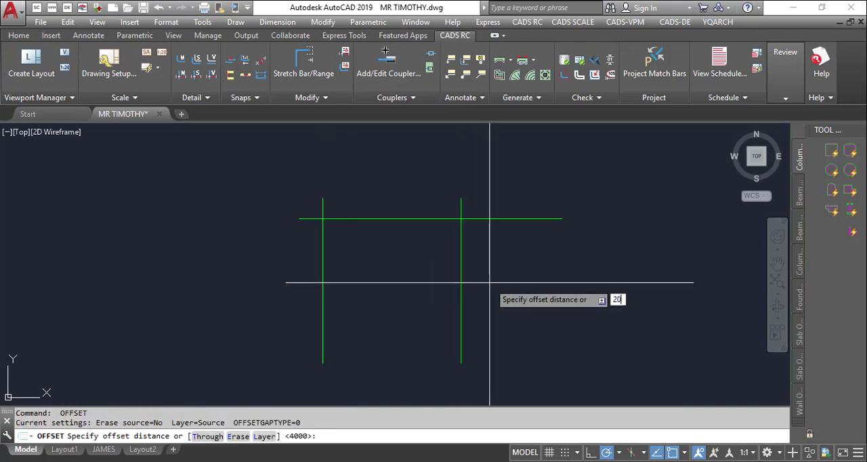
key(Return)
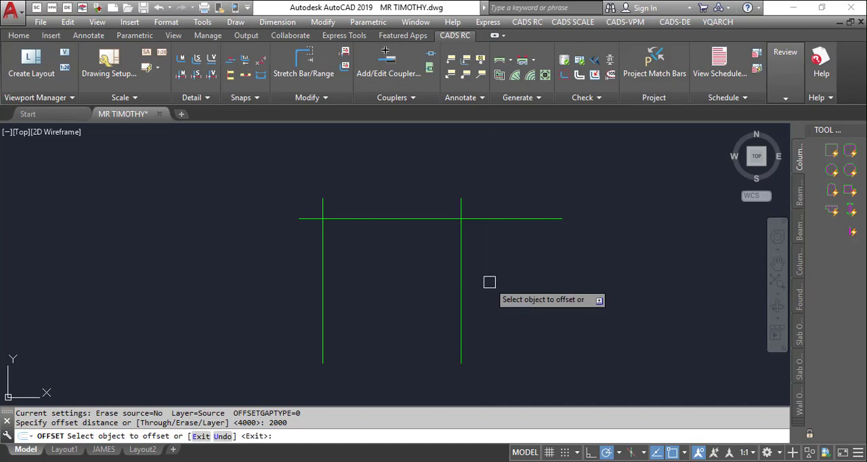
click(462, 254)
click(528, 238)
key(Return)
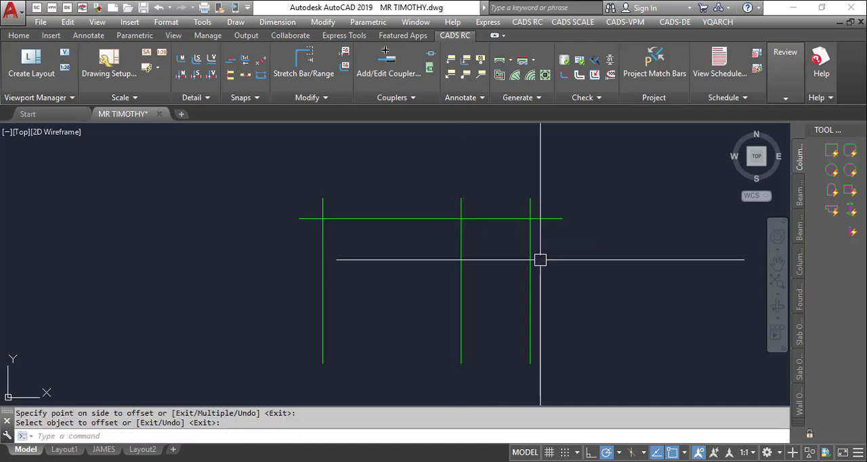
- Offset the third vertical line 3500 to the right
key(Return)
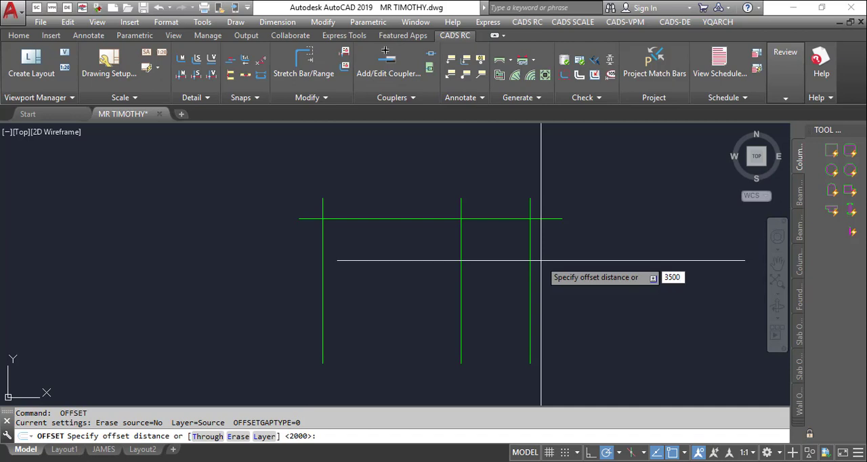
text(3500)
key(Return)
click(531, 248)
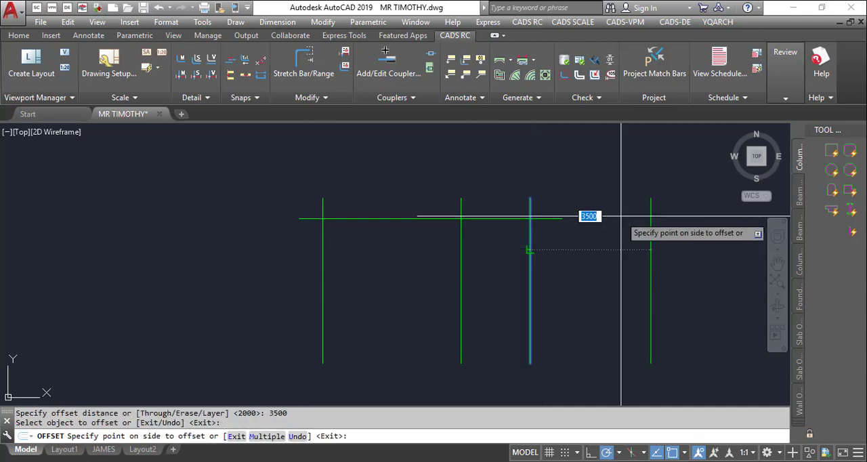
click(627, 244)
key(Escape)
- Join the horizontal line to the rightmost and leftmost vertical lines with square corners using Fillet
scroll(628, 258, down, 3)
scroll(630, 246, up, 3)
text(f)
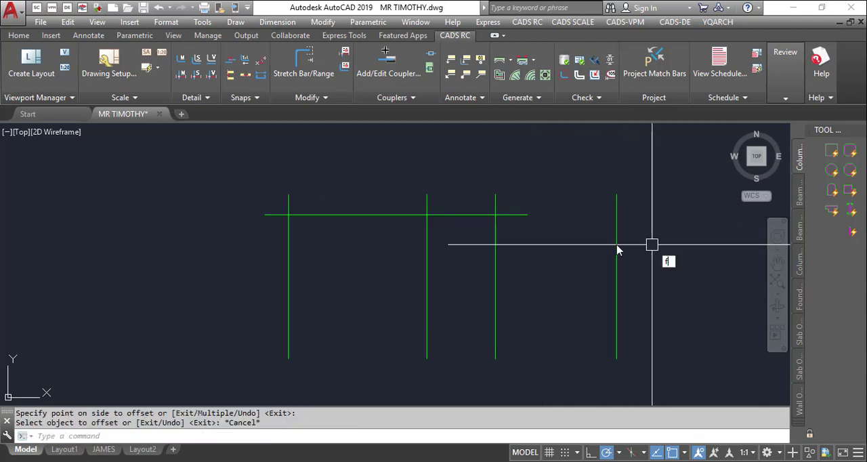
key(Return)
click(526, 215)
click(614, 258)
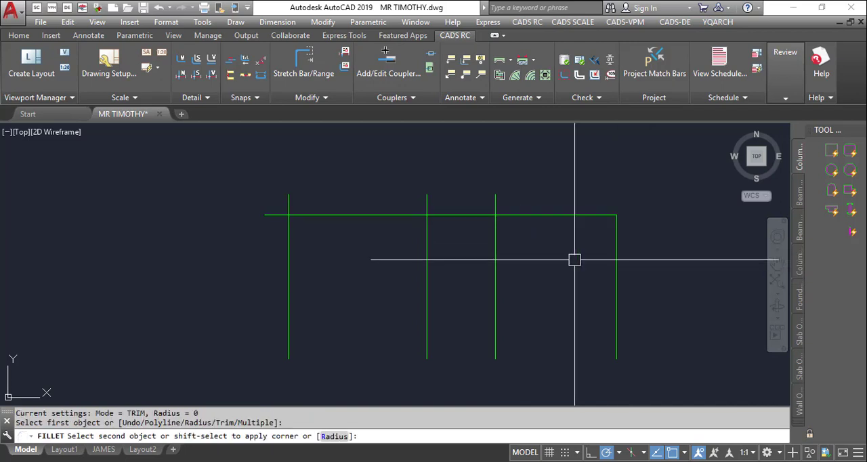
key(Return)
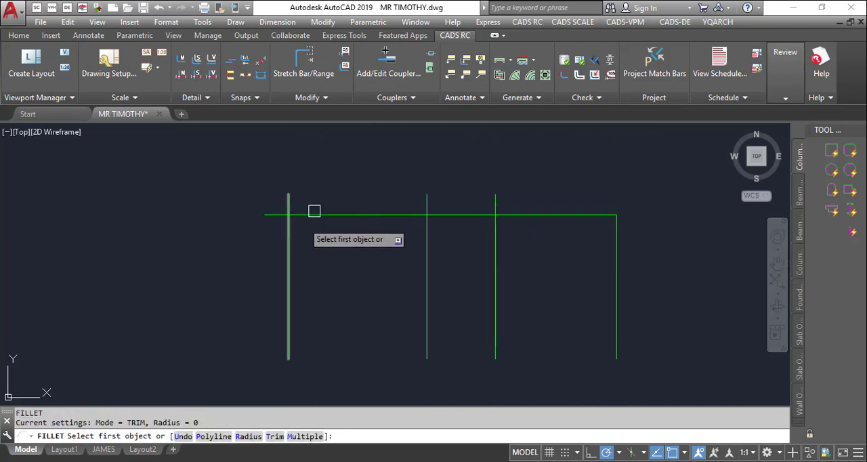
click(286, 251)
click(331, 215)
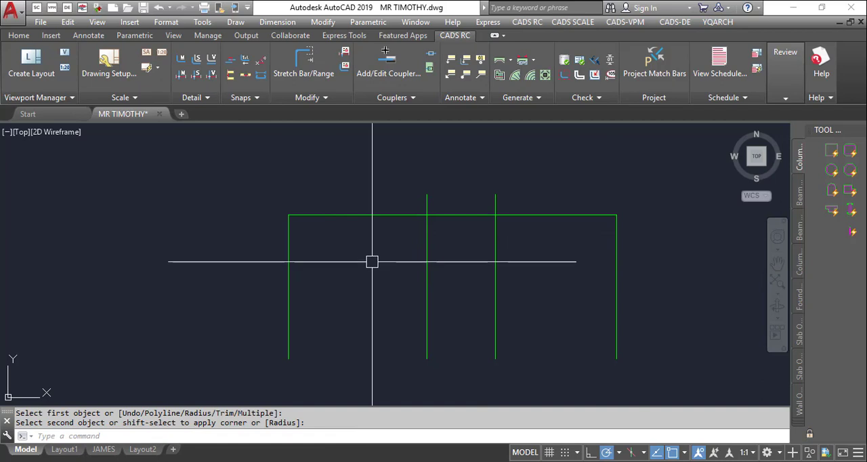
- Offset the upper horizontal line 3500 downward
text(o)
key(Return)
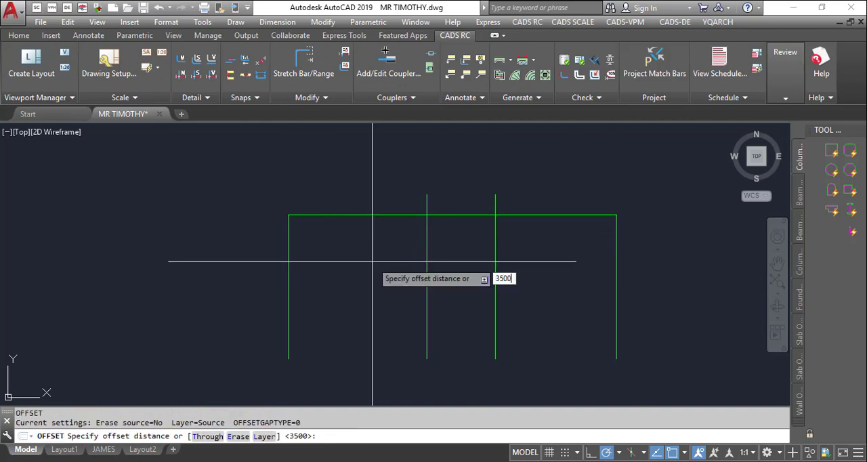
key(Return)
click(368, 215)
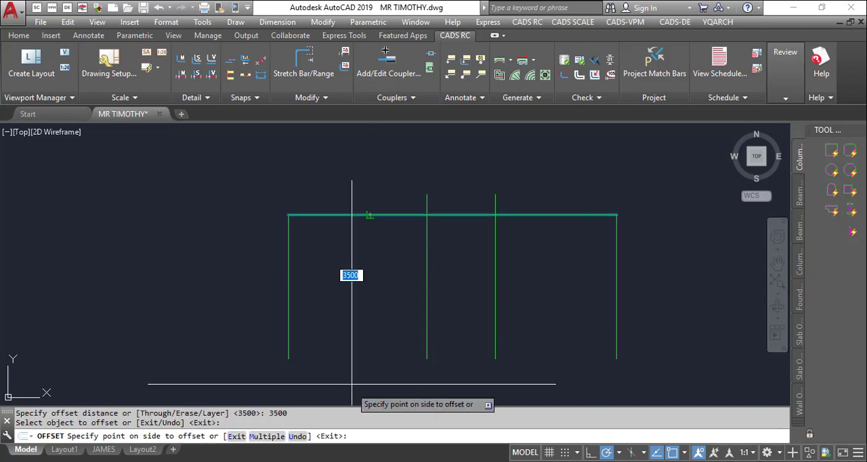
click(376, 284)
scroll(391, 298, down, 3)
scroll(391, 302, up, 2)
key(Return)
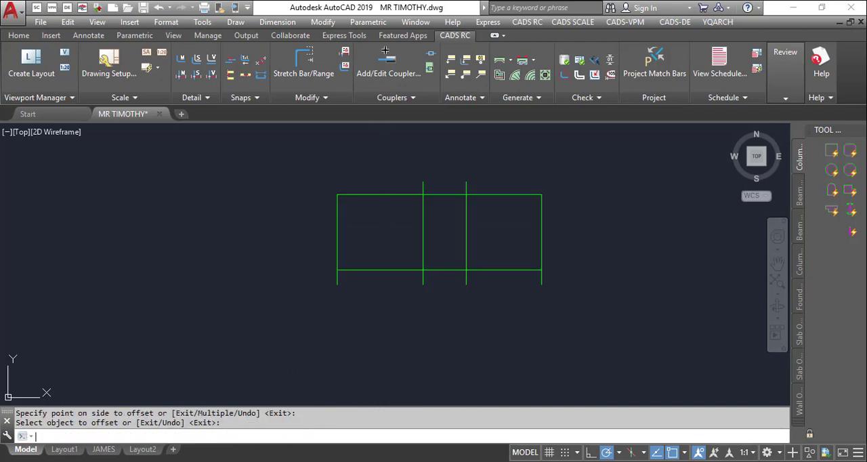
- Offset the second horizontal line 5500 downward
key(Return)
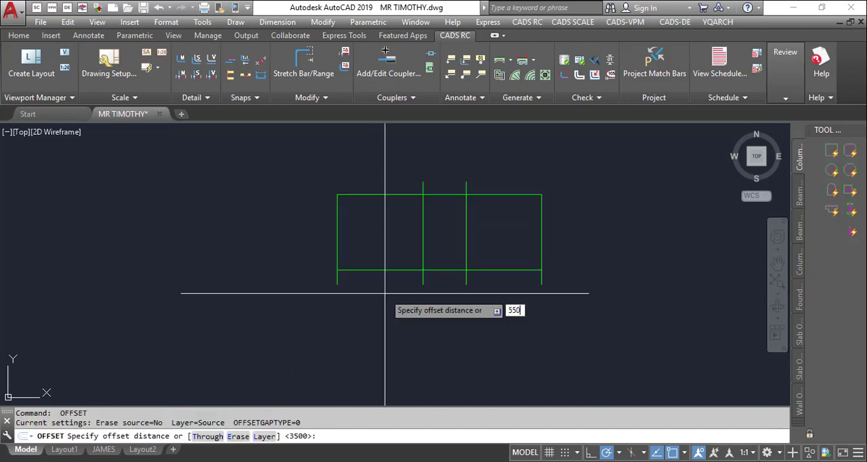
key(Return)
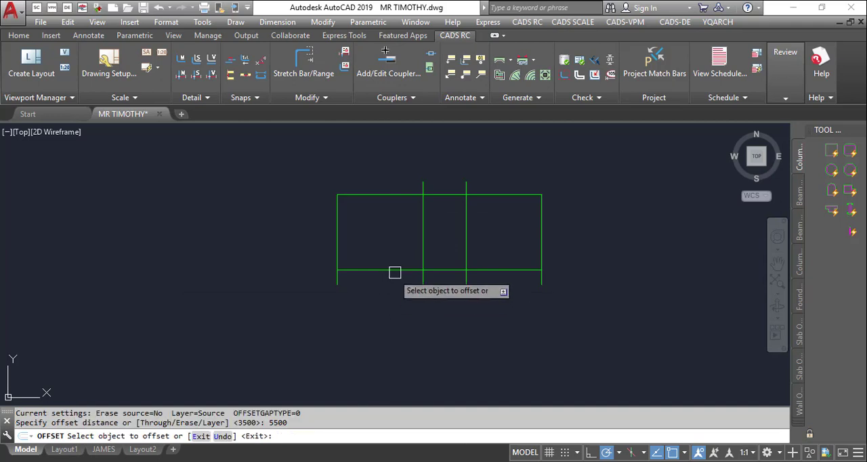
click(395, 271)
click(383, 329)
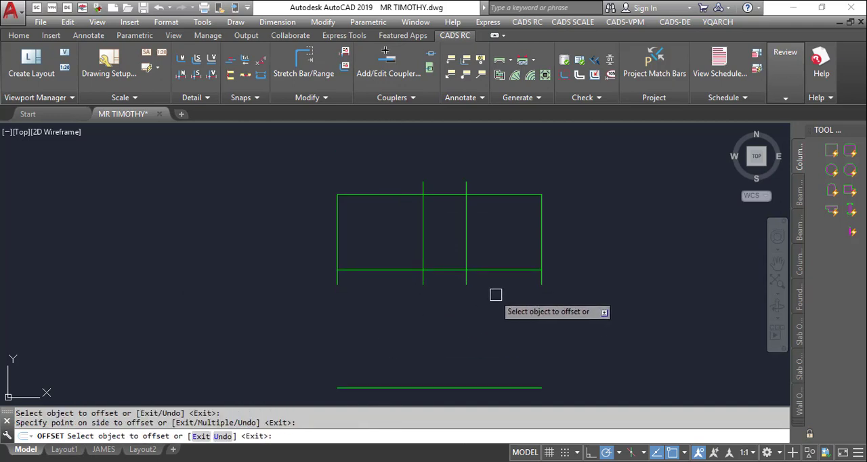
key(Return)
key(Return)
key(Escape)
key(Escape)
key(Escape)
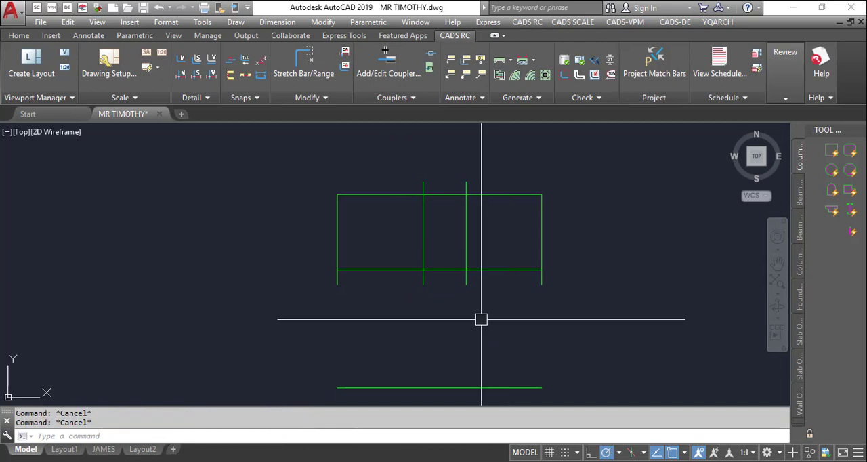
- Extend the third vertical line down to the lowest horizontal line
text(ex)
key(Return)
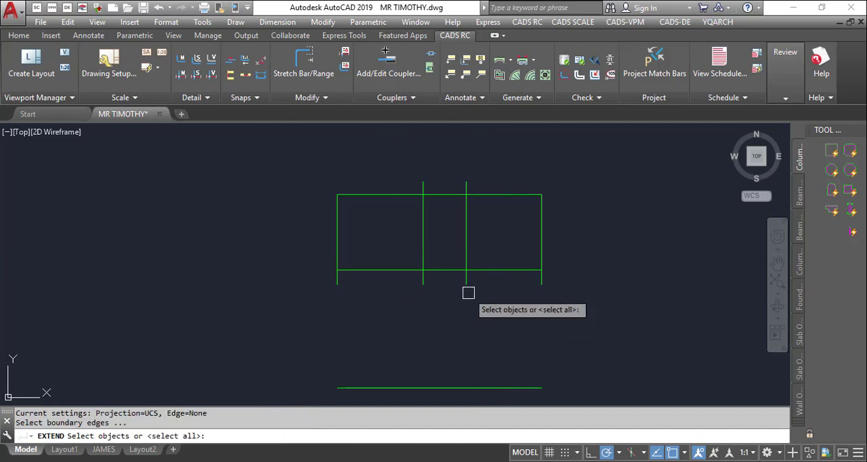
key(Return)
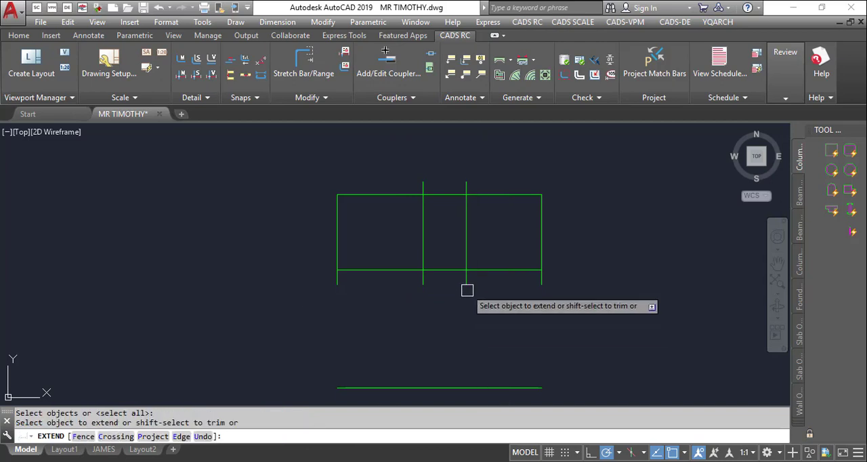
click(467, 290)
key(Escape)
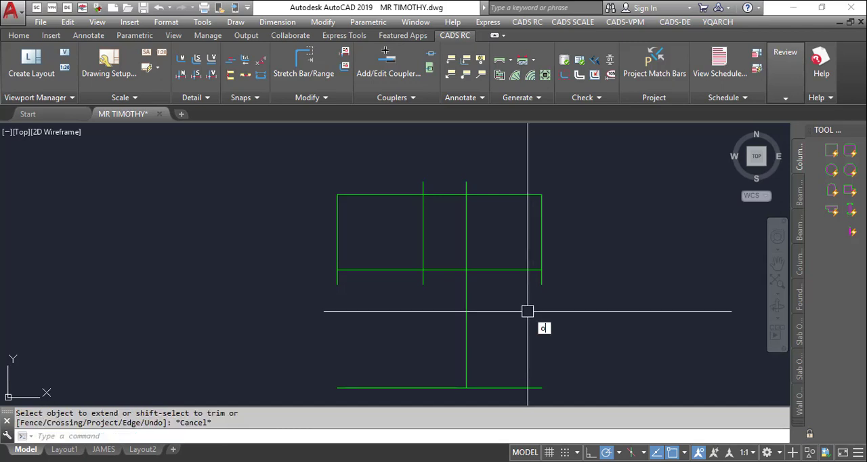
- Offset the second horizontal line 3000 downward
text(o)
key(Return)
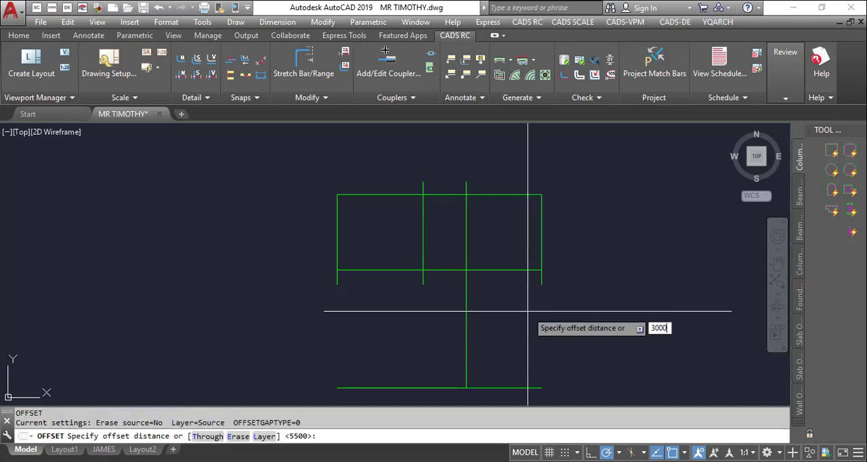
key(Return)
click(500, 270)
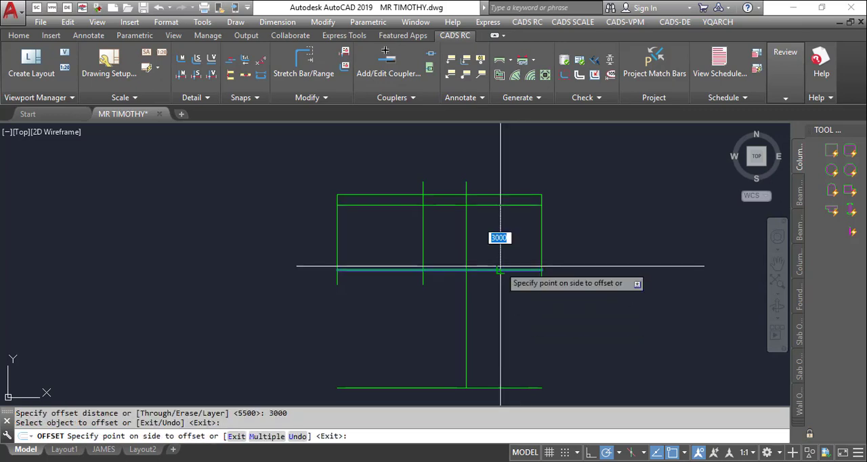
click(533, 305)
key(Escape)
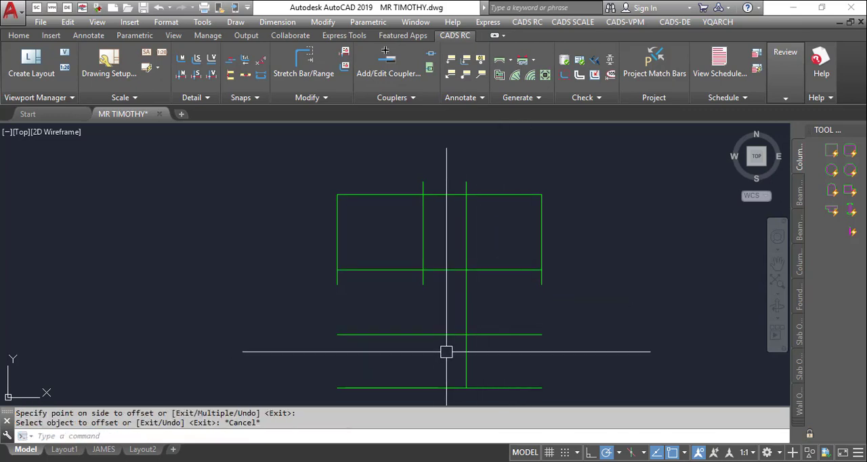
- Trim the part of the new horizontal line that lies left of the extended vertical line
text(tr)
key(Return)
- Close the outline's two lower corners by filleting the lowest horizontal line with the right and left outer verticals
key(Return)
click(397, 334)
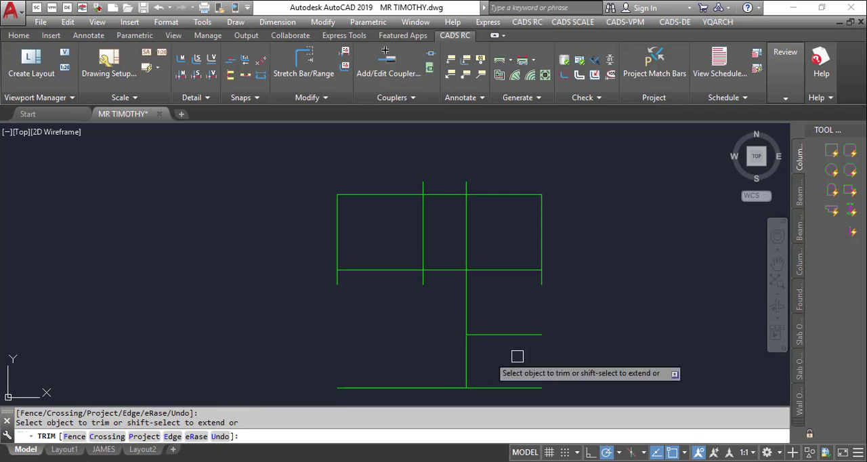
key(Escape)
text(f)
key(Return)
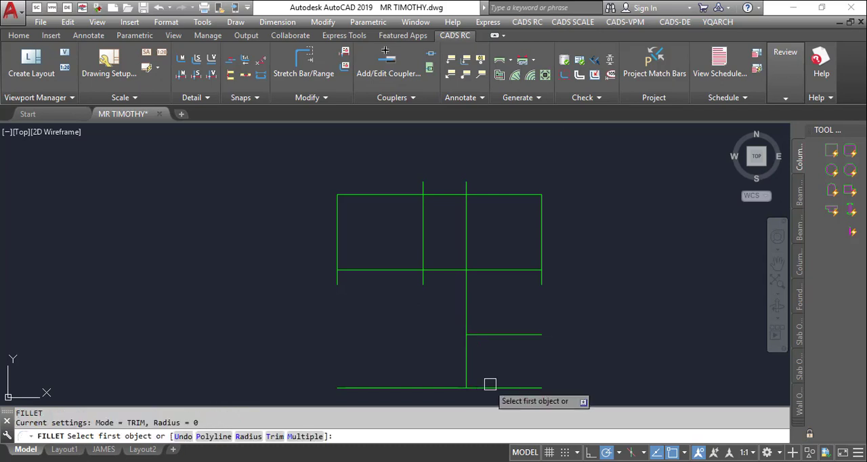
click(492, 386)
click(542, 283)
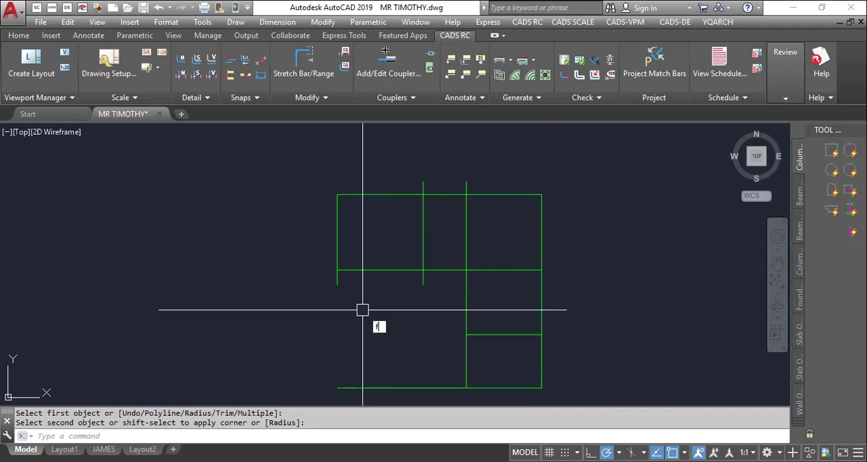
key(Return)
click(338, 278)
click(393, 388)
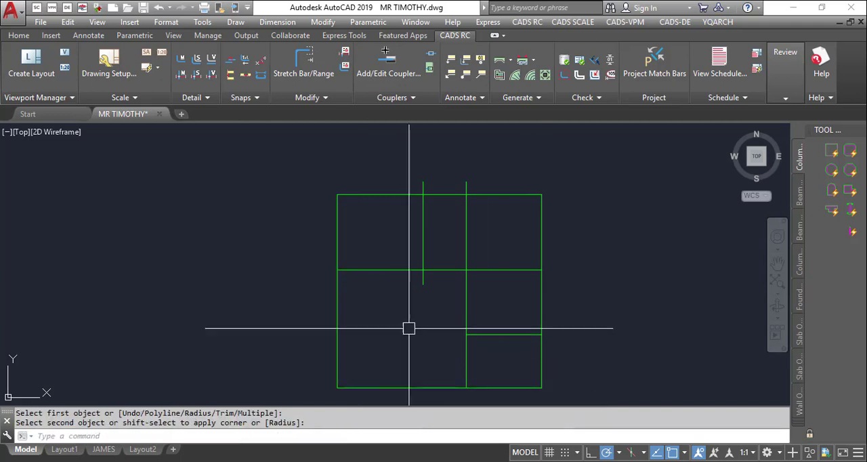
key(Return)
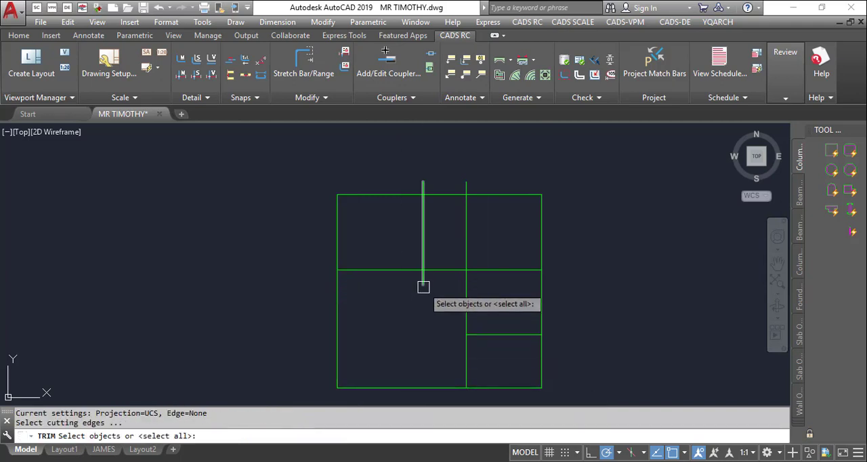
click(422, 285)
key(Escape)
key(Escape)
- Trim the overhanging ends of the two inner vertical lines back to the top edge and the second horizontal line
text(tr)
key(Return)
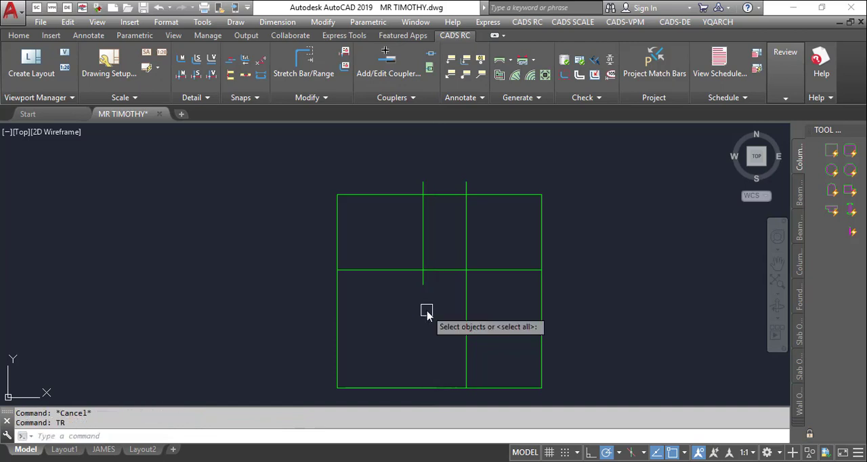
key(Return)
click(423, 282)
click(422, 183)
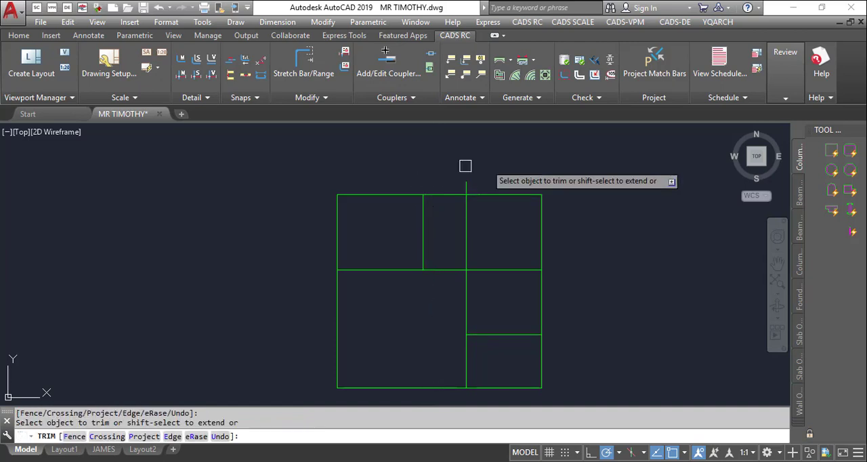
click(468, 187)
key(Escape)
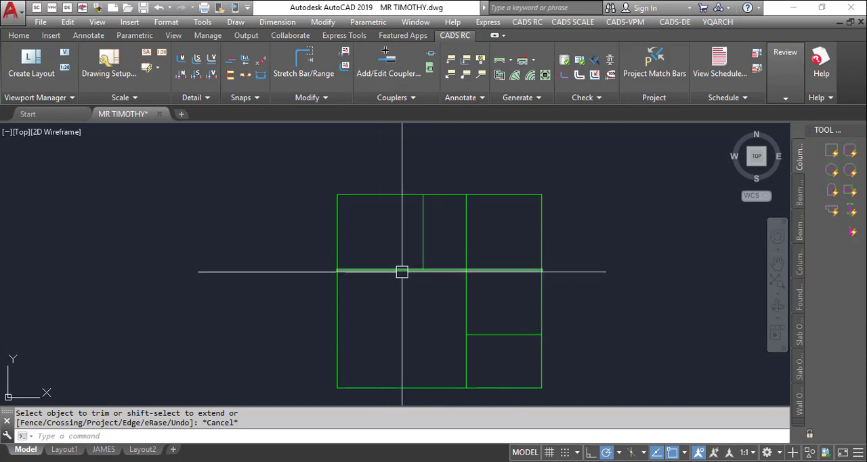
- Offset the second horizontal line 1000 upward
scroll(444, 247, down, 2)
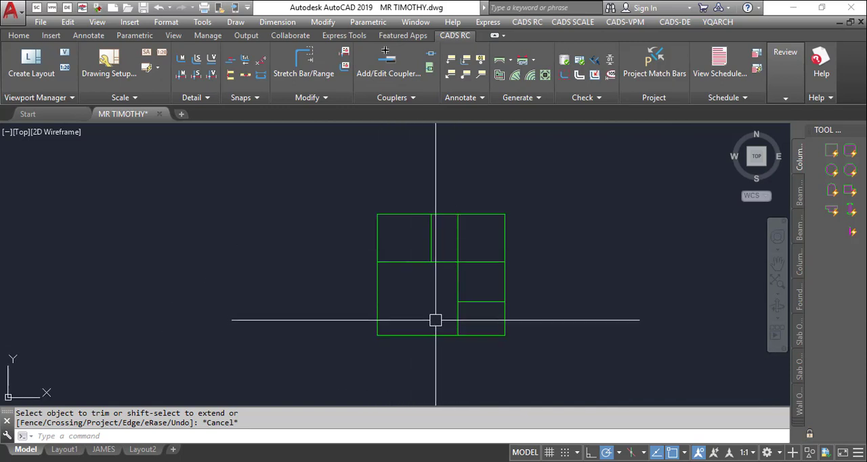
scroll(405, 238, up, 2)
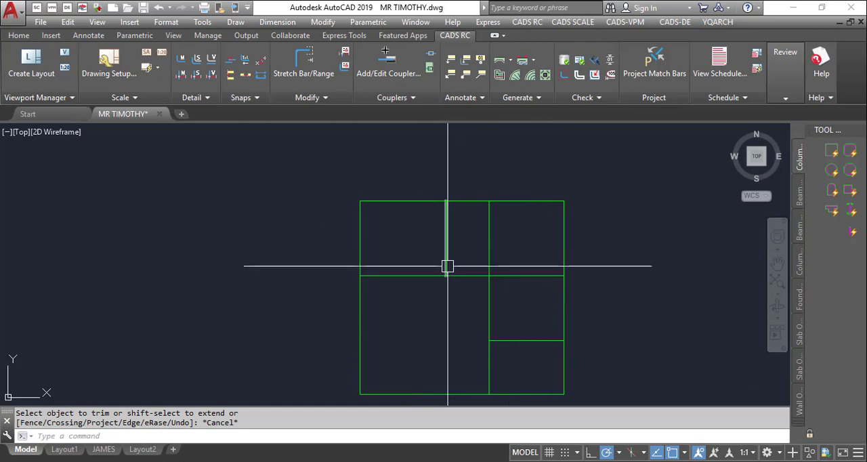
scroll(482, 302, up, 2)
text(c)
key(Return)
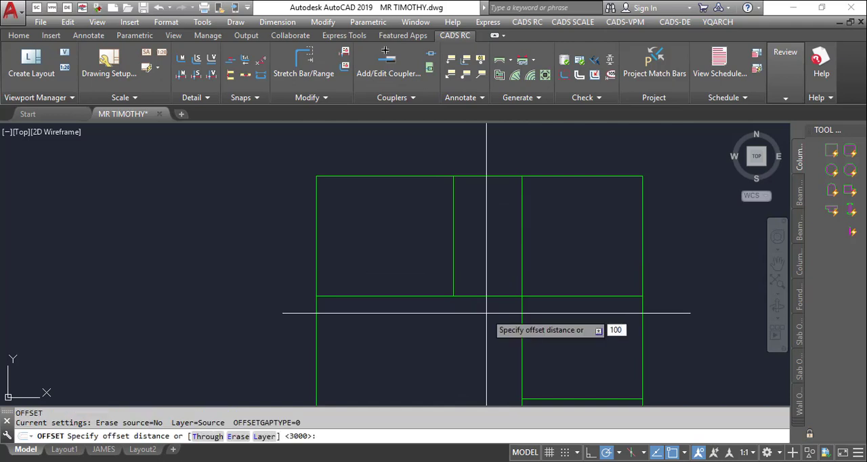
key(Return)
click(508, 295)
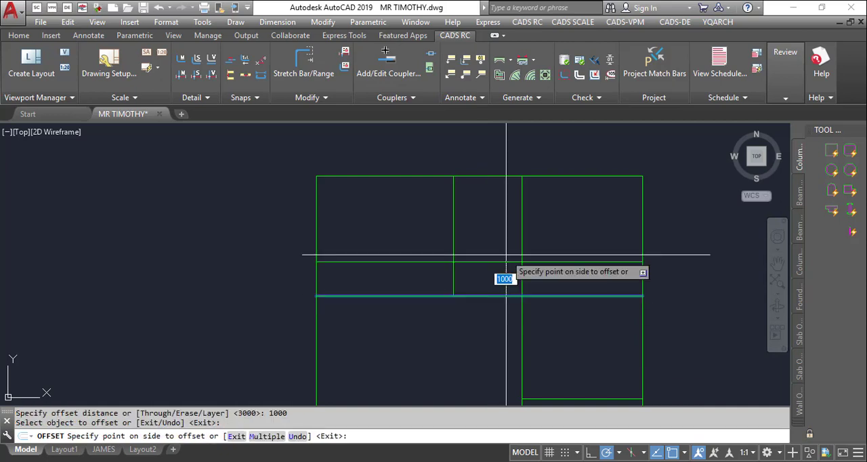
click(508, 256)
key(Escape)
key(Escape)
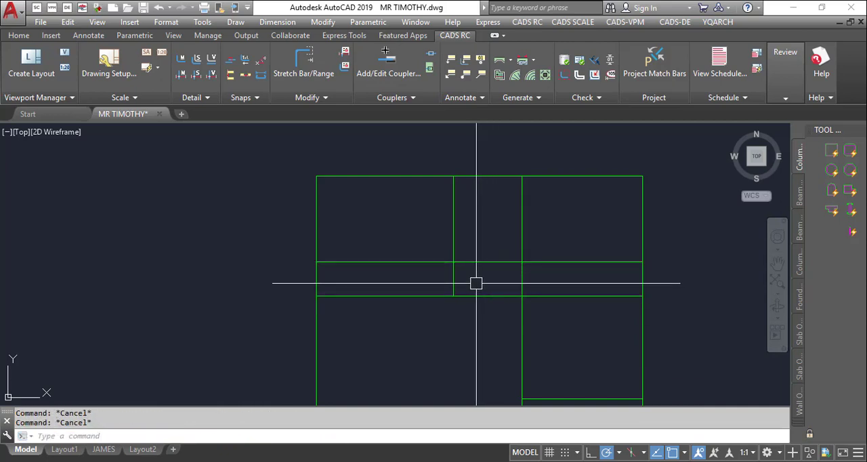
- Trim the new horizontal line on both sides so it only spans the narrow bay between the two inner verticals
text(tr)
key(Return)
key(Return)
click(393, 264)
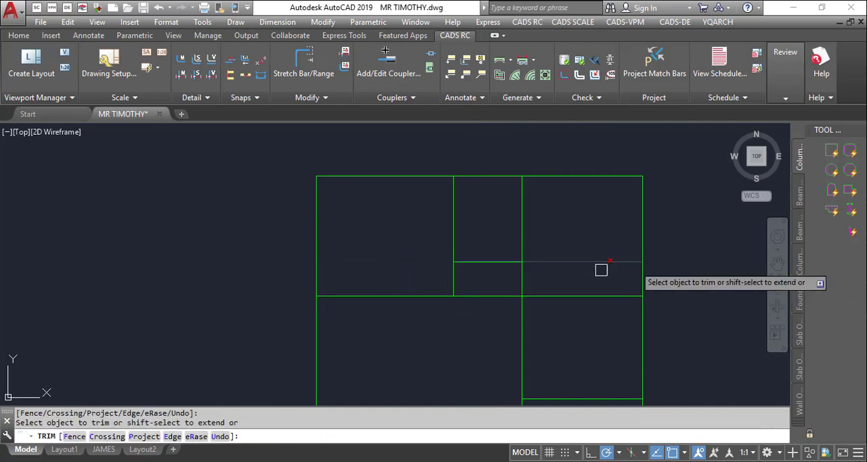
click(596, 256)
scroll(541, 283, down, 2)
key(Escape)
scroll(492, 319, up, 4)
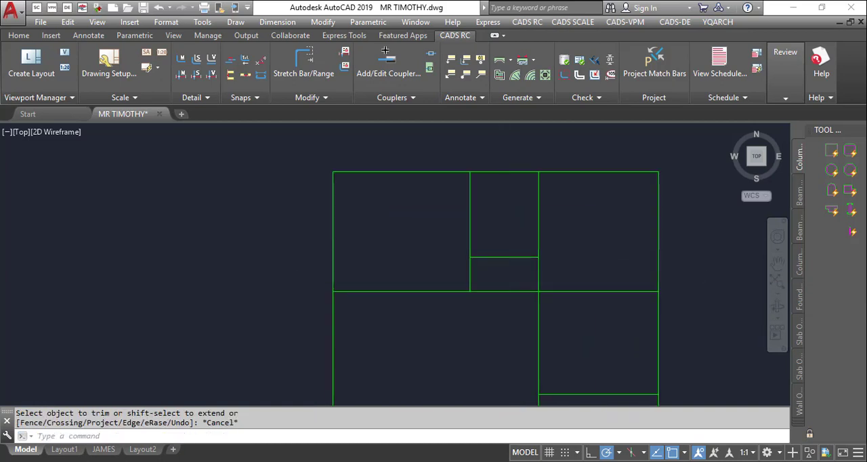
text(t)
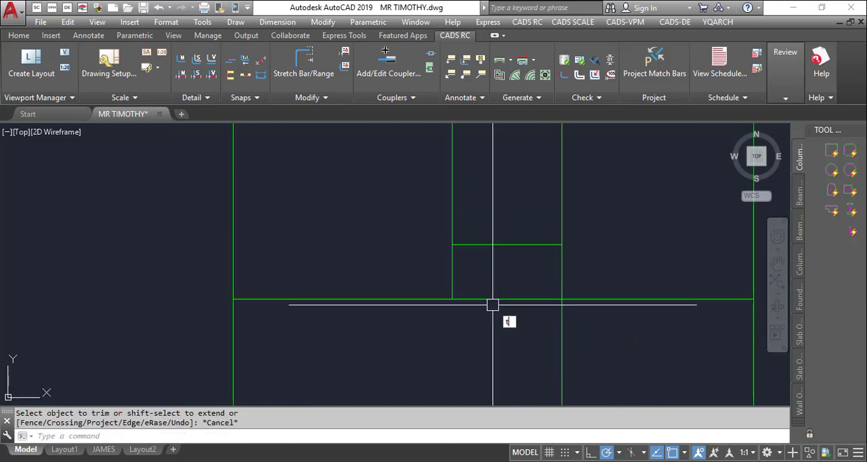
text(r)
key(Return)
click(512, 299)
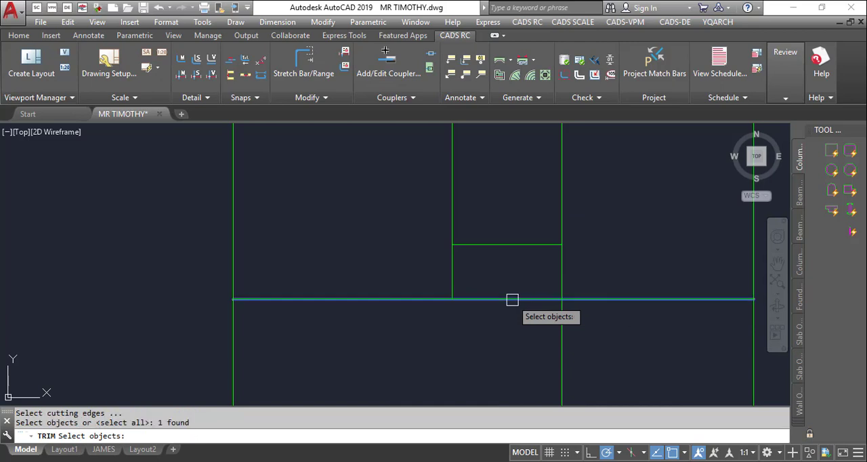
key(Escape)
key(Escape)
text(tr)
key(Return)
key(Return)
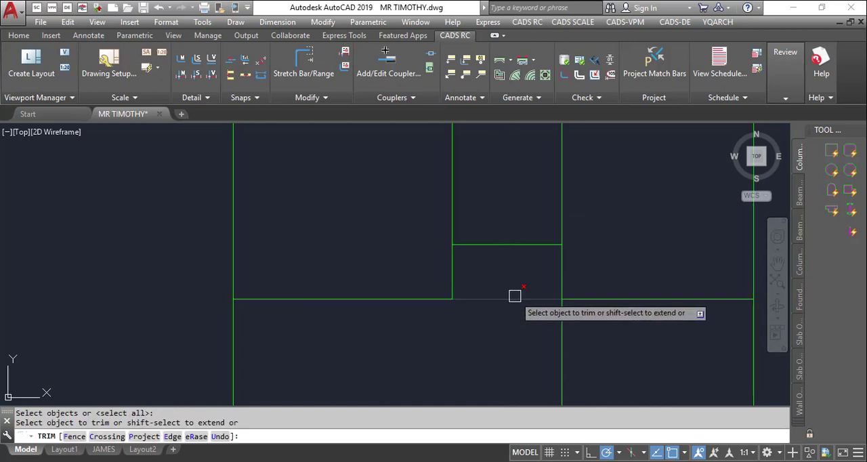
key(Escape)
key(Escape)
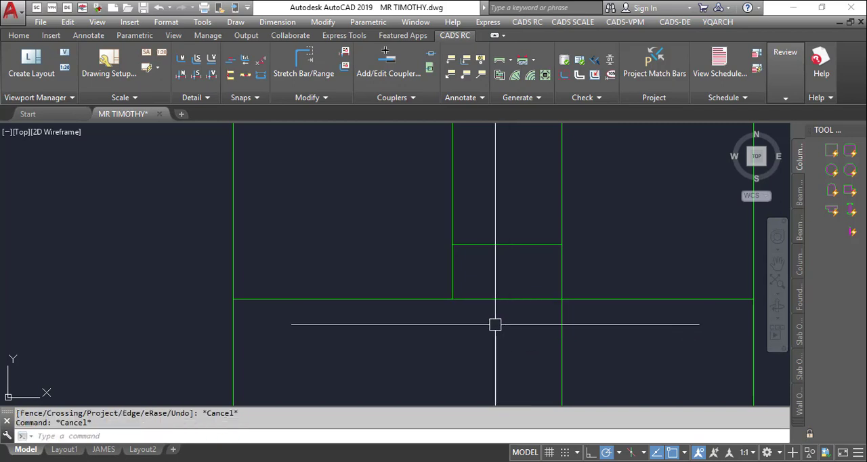
key(Return)
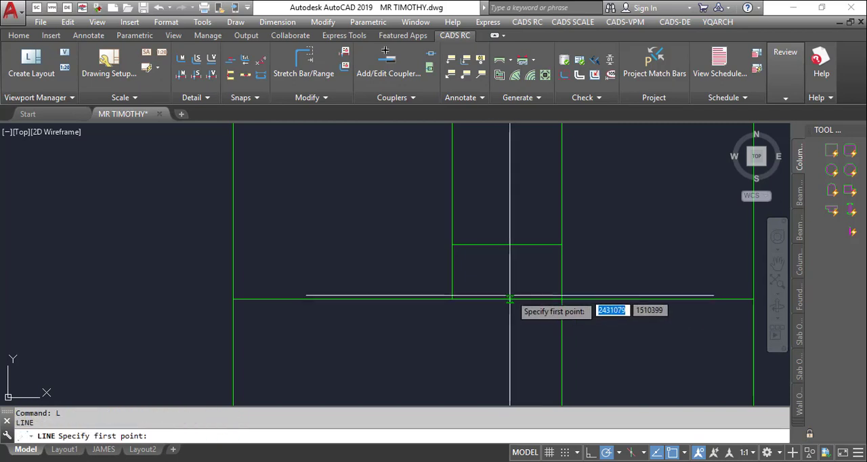
key(Escape)
- Place a linear dimension across the width of the narrow bay, between its two vertical lines
scroll(520, 335, down, 8)
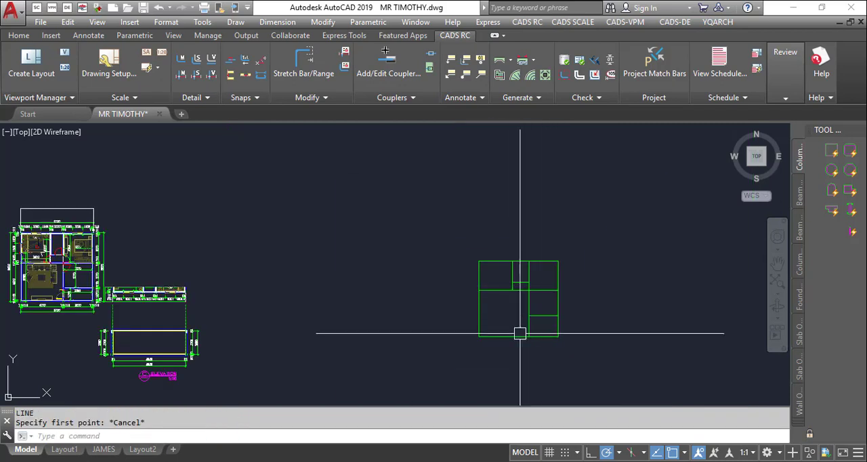
scroll(519, 333, up, 4)
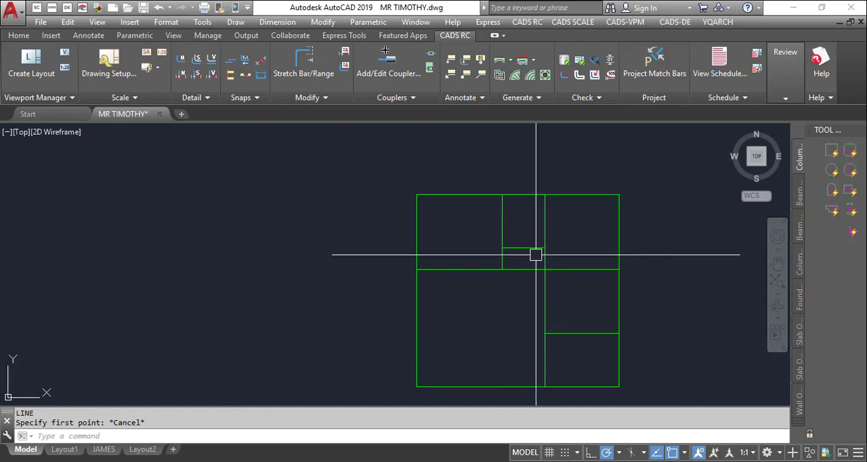
scroll(511, 291, up, 4)
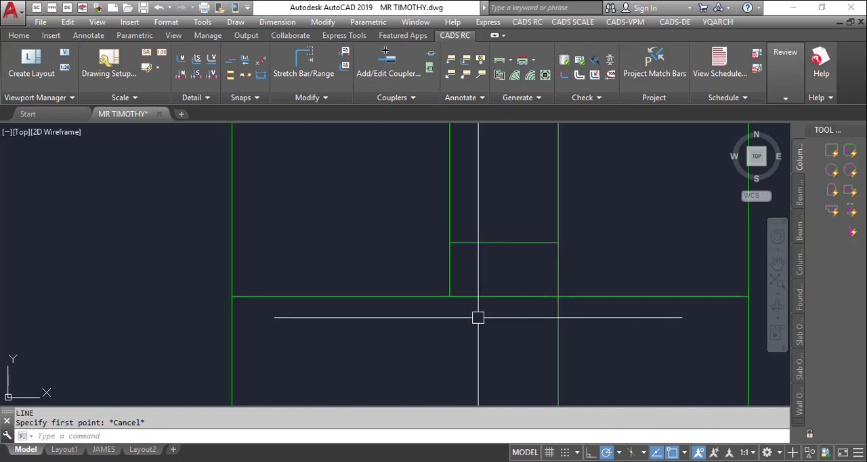
text(dli)
key(Return)
click(449, 269)
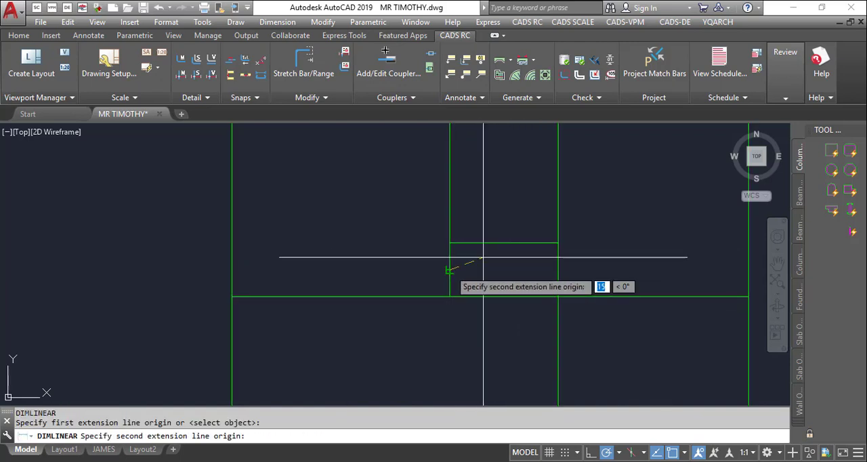
click(557, 273)
click(532, 274)
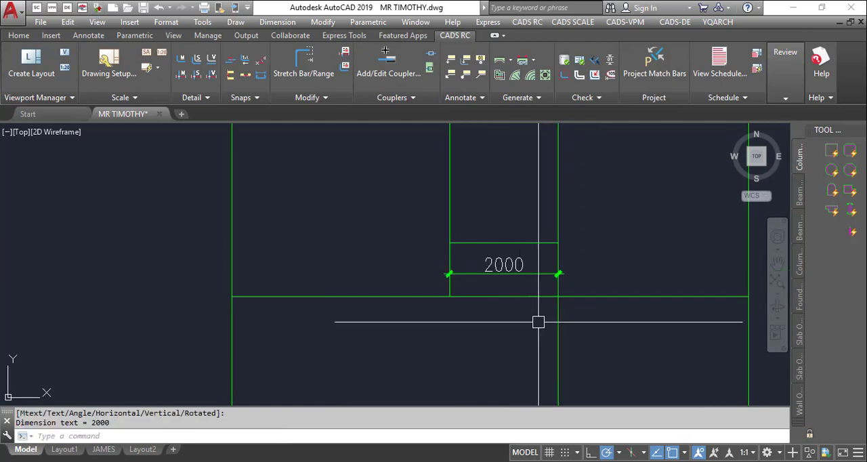
- Offset the narrow bay's right vertical line 1000 to the left as a centre line
text(o)
key(Return)
key(Return)
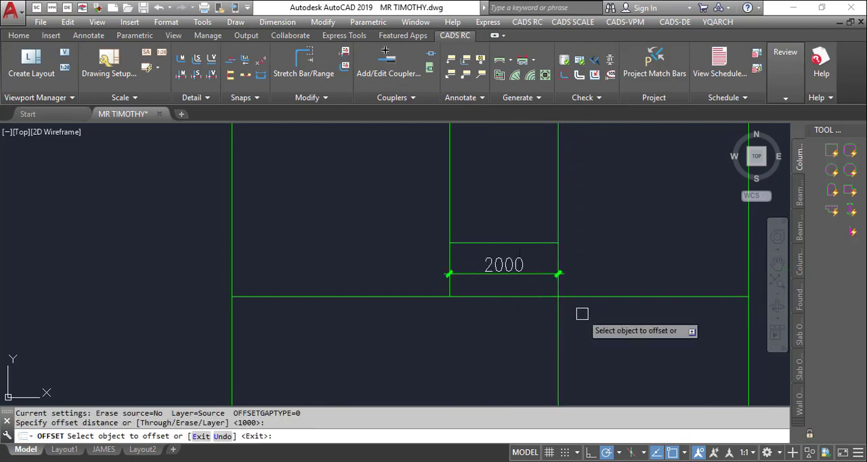
click(559, 316)
click(509, 323)
key(Escape)
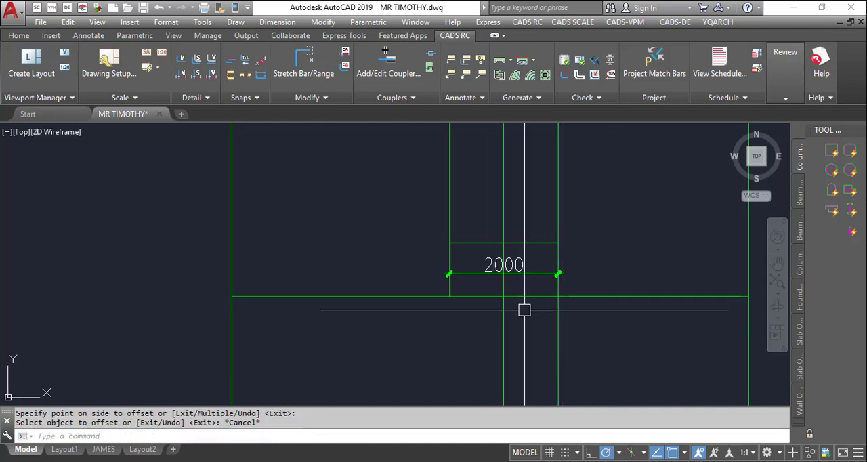
- Offset the narrow bay's centre line 450 to each side
key(Return)
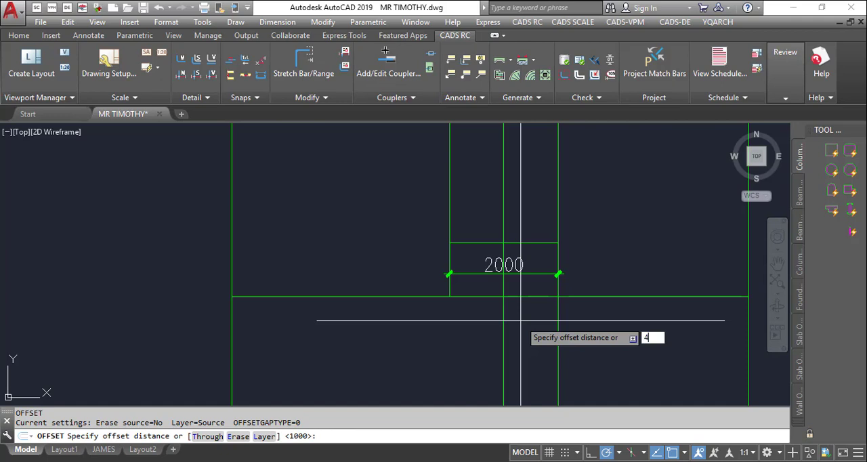
text(450)
key(Return)
click(504, 310)
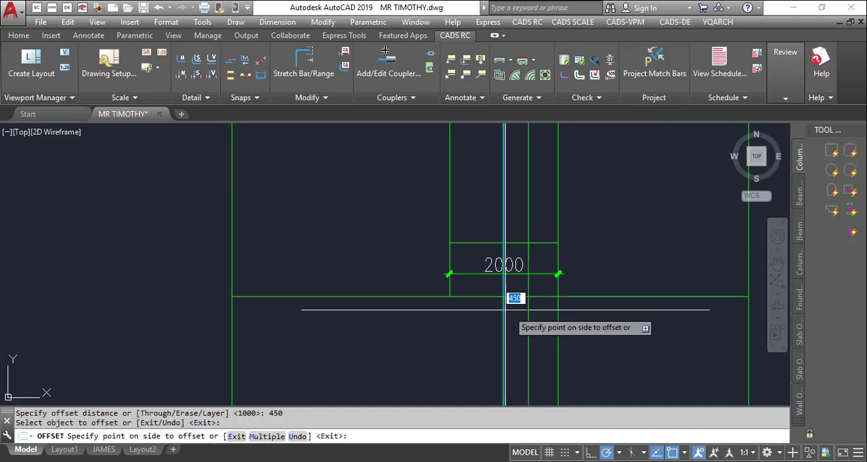
click(514, 308)
click(506, 317)
click(499, 332)
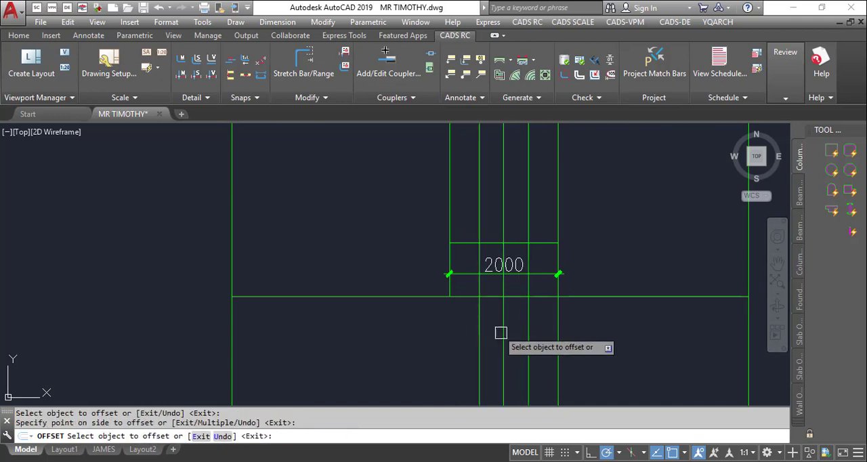
key(Escape)
- Erase the vertical centre line of the narrow bay
text(E)
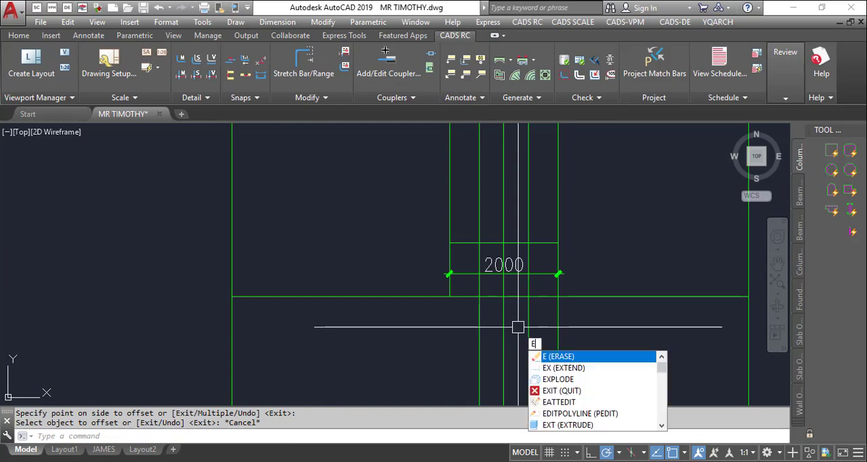
key(Return)
- Trim the second horizontal line between the two 450 offset lines to create an opening
key(Return)
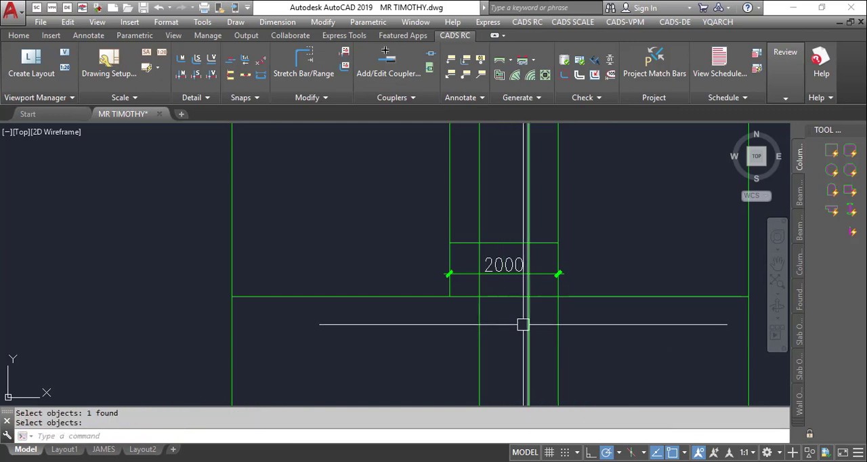
text(TR)
key(Return)
key(Return)
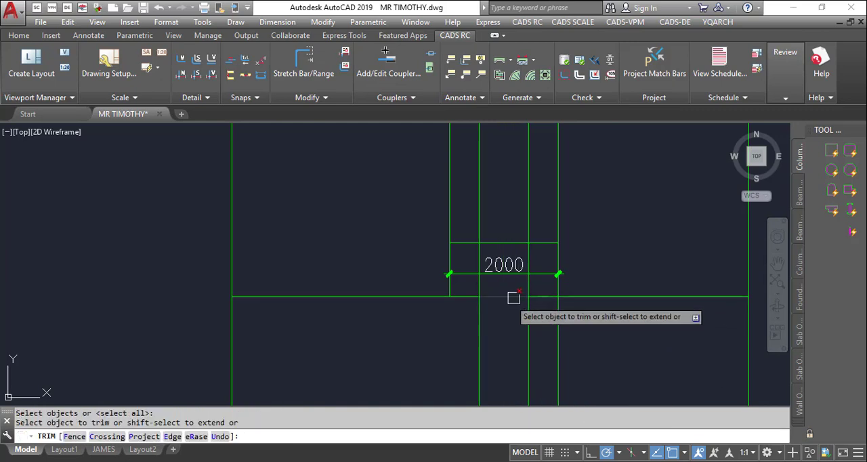
click(514, 297)
key(Escape)
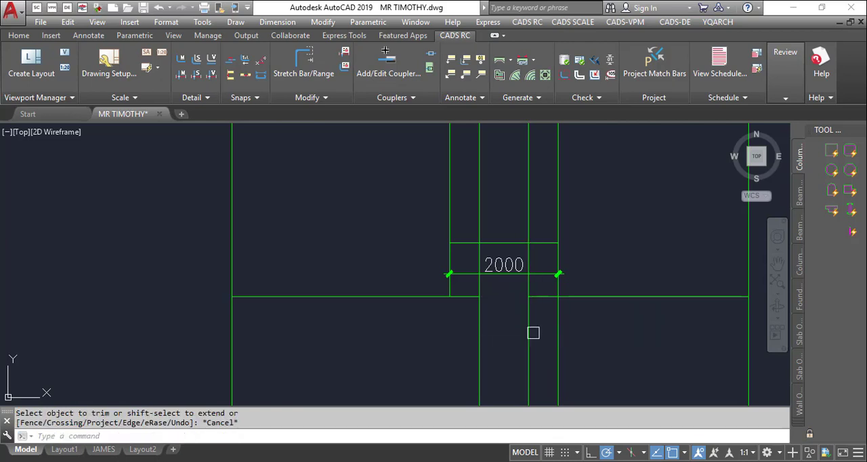
- Erase the two vertical offset lines on either side of the opening
text(E)
key(Return)
click(533, 332)
click(481, 321)
key(Return)
- Erase the linear dimension in the narrow bay
scroll(521, 285, down, 6)
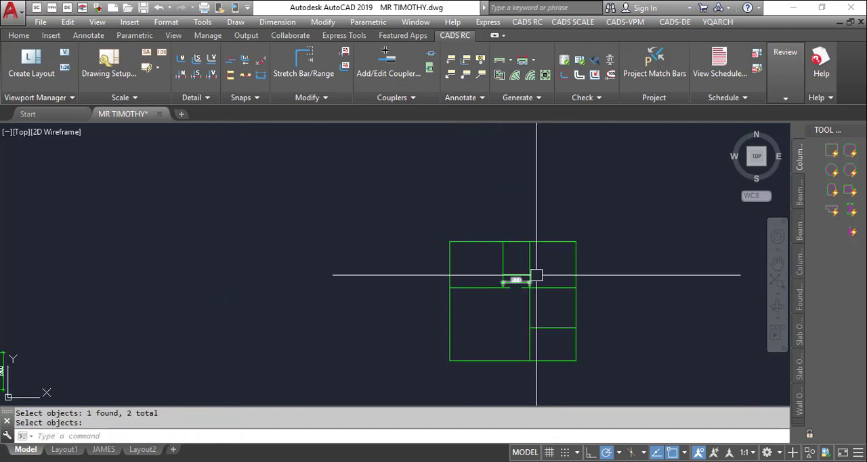
scroll(536, 275, up, 8)
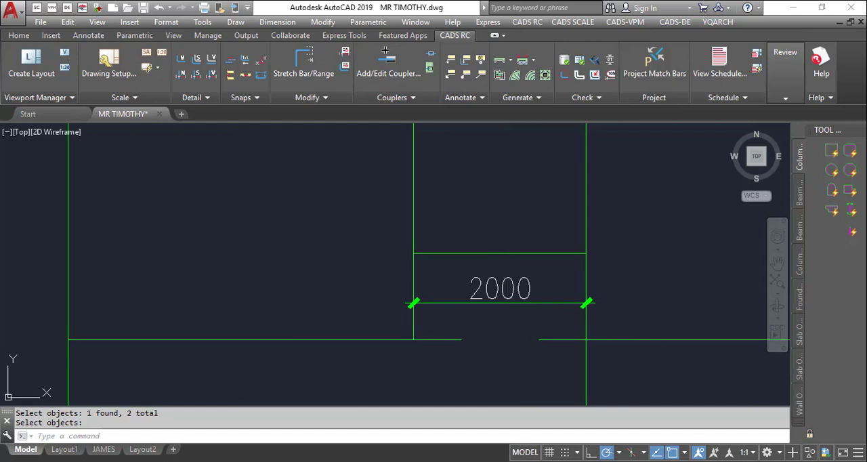
text(E)
key(Return)
click(529, 304)
key(Return)
- Convert all plan lines except the short horizontal line in the narrow bay into 230 thick walls with XWW
scroll(498, 281, down, 8)
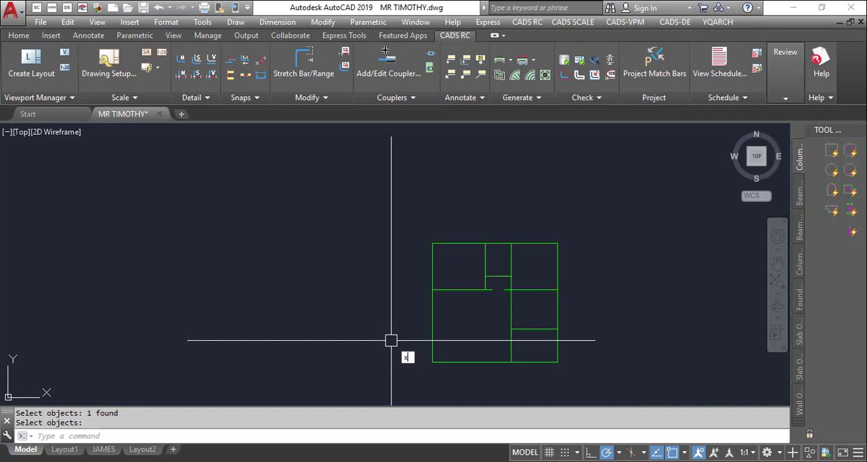
text(XWW)
key(Return)
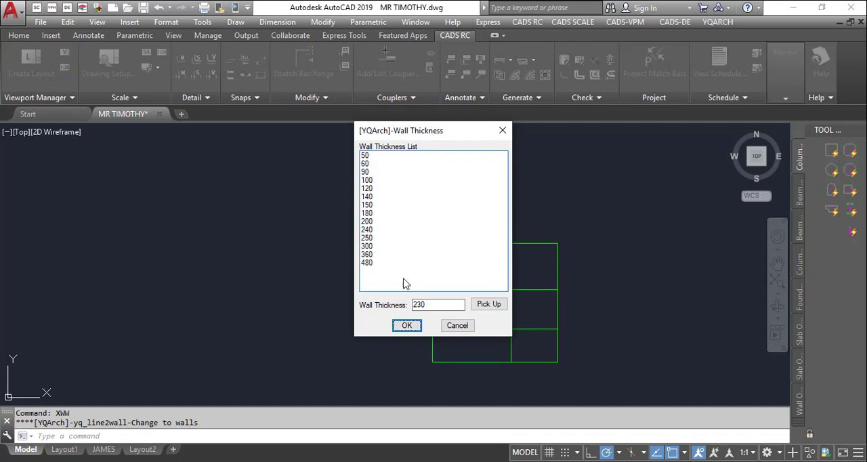
click(406, 326)
scroll(474, 290, up, 4)
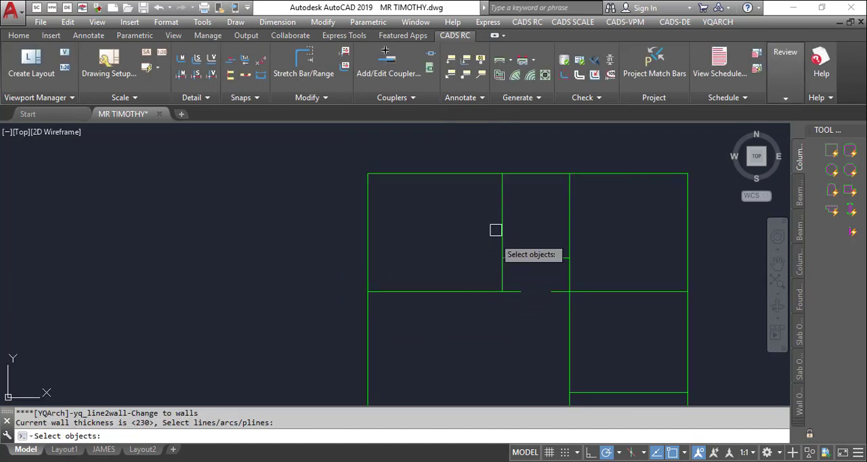
scroll(504, 189, down, 2)
click(465, 163)
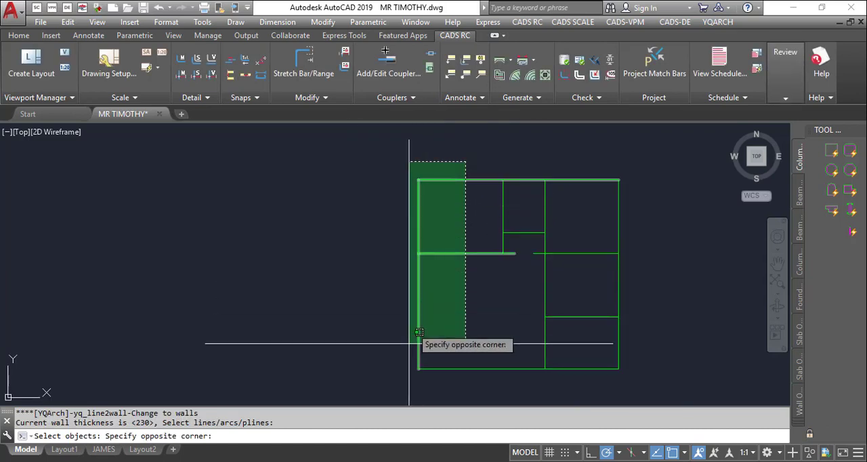
click(397, 387)
click(641, 172)
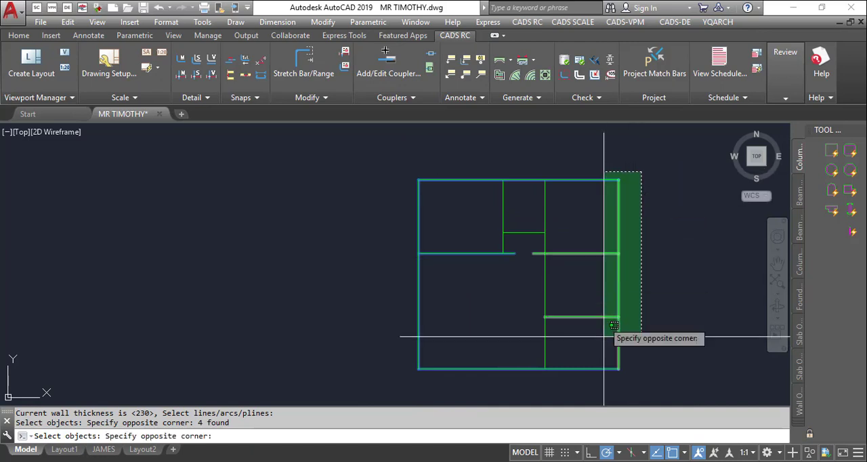
click(598, 380)
click(513, 293)
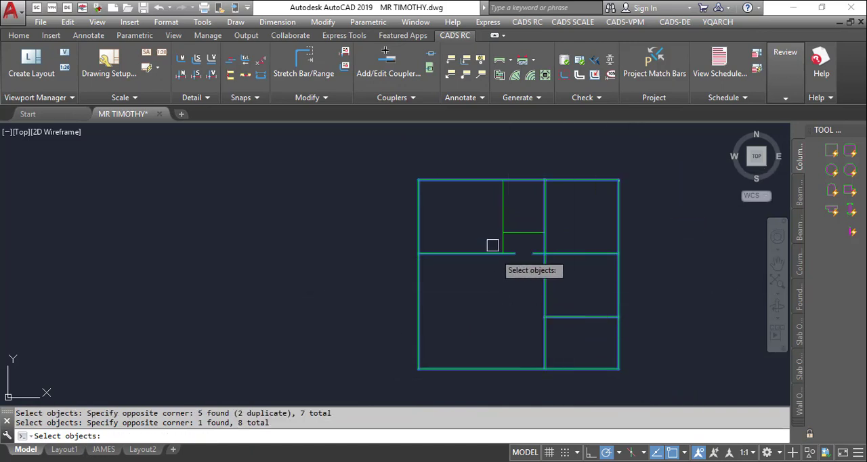
click(503, 208)
scroll(529, 222, up, 5)
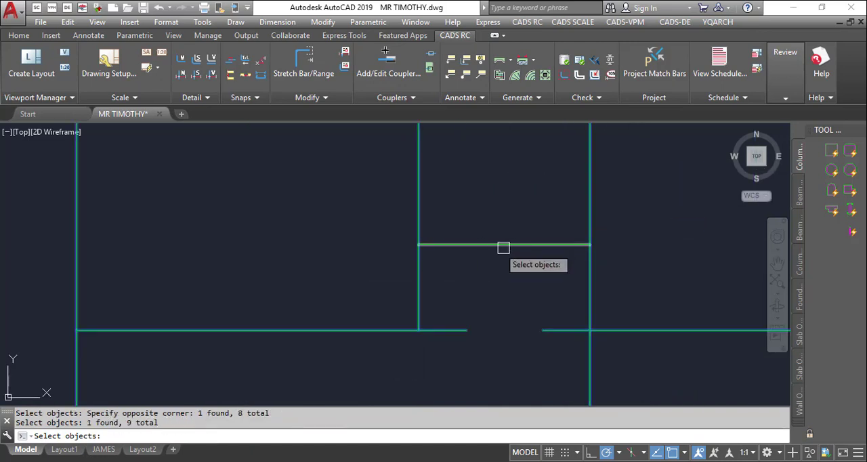
scroll(475, 244, down, 8)
scroll(446, 242, up, 6)
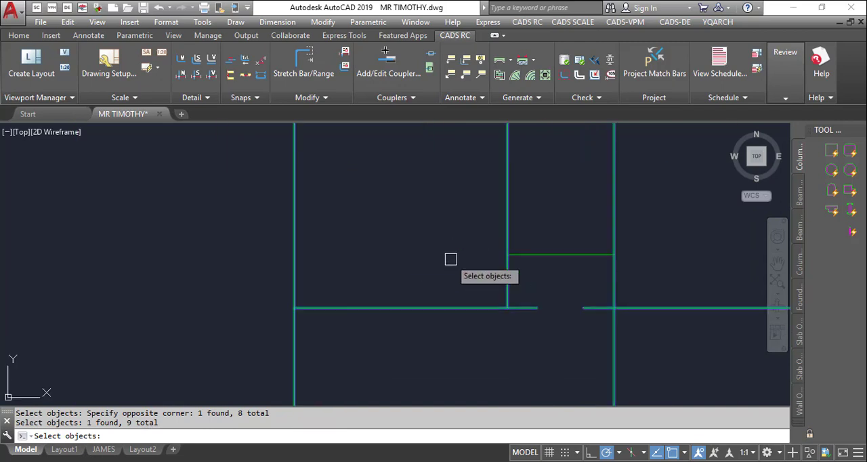
scroll(451, 255, down, 4)
key(Return)
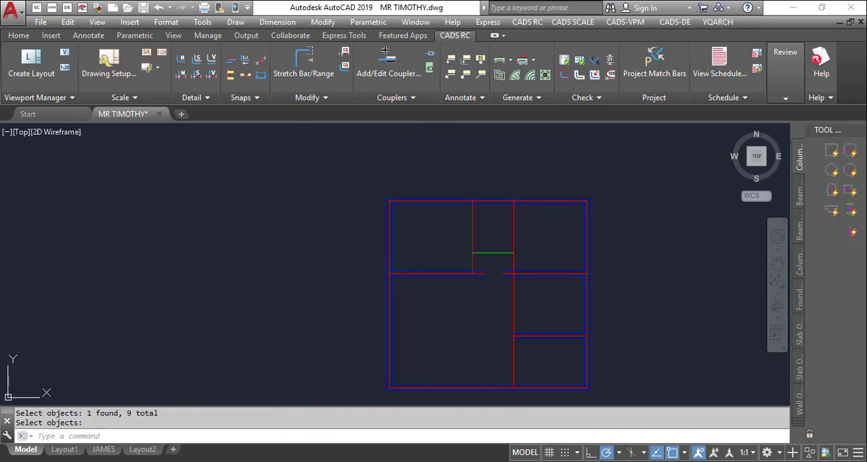
- Convert the short horizontal line in the narrow bay into a 150 thick wall
scroll(479, 267, up, 3)
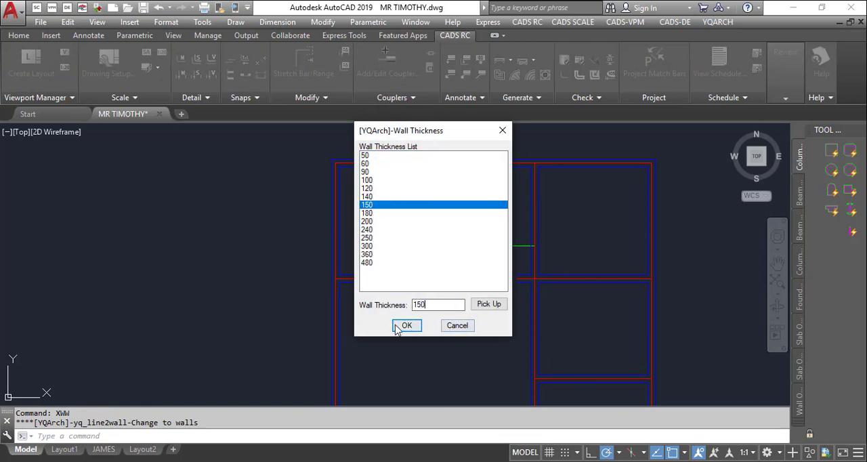
click(406, 327)
click(494, 246)
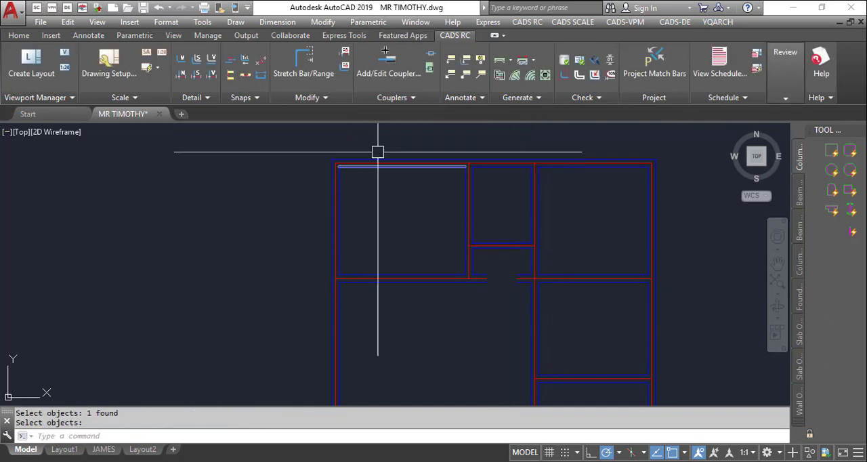
scroll(463, 163, down, 4)
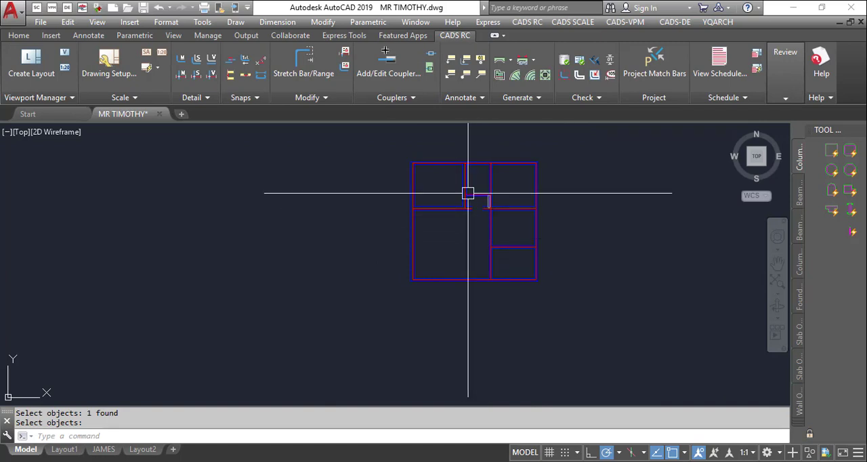
scroll(451, 213, up, 4)
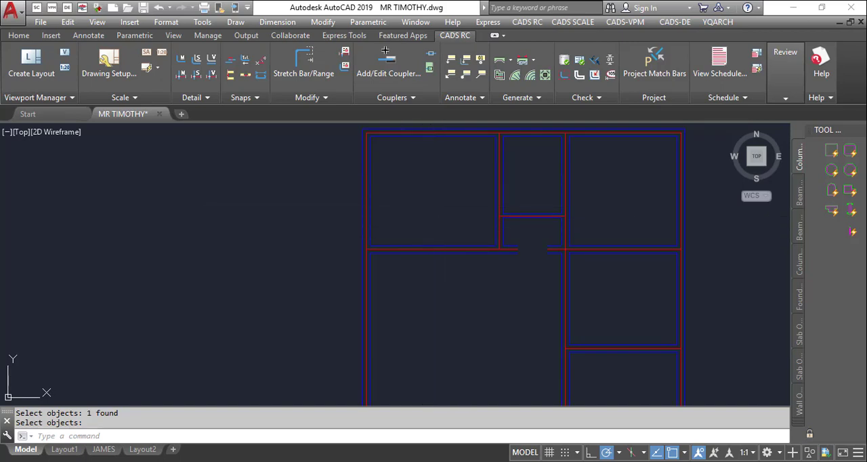
scroll(430, 225, down, 3)
text(A)
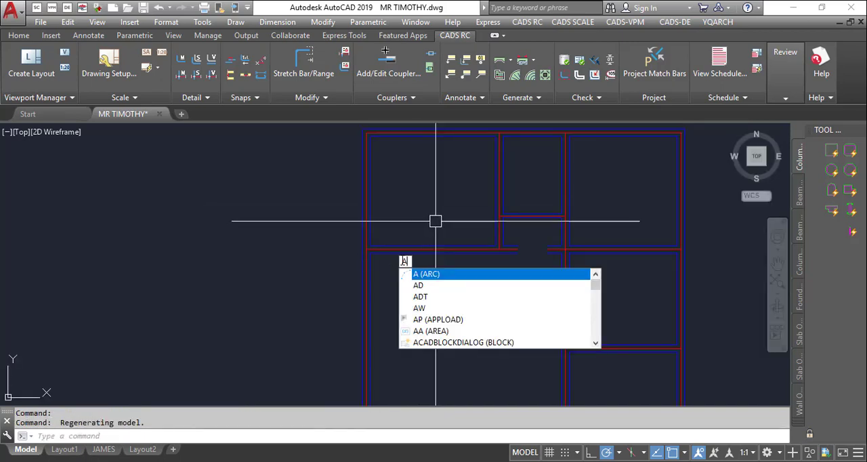
text(W)
click(418, 275)
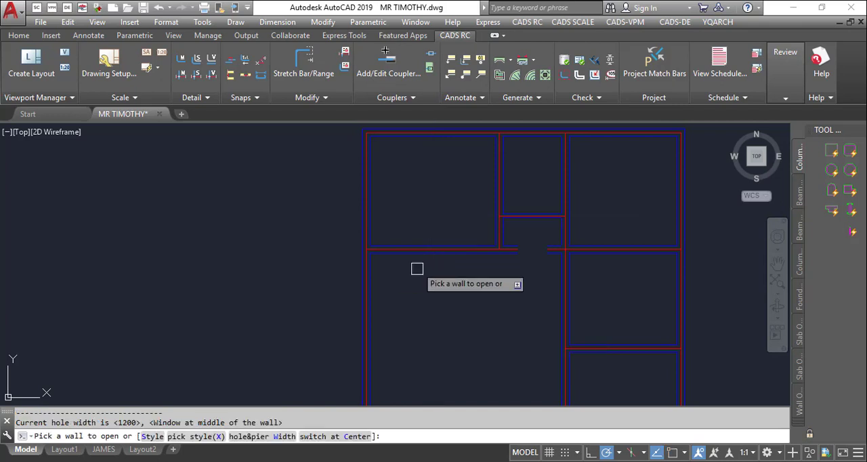
scroll(405, 253, down, 2)
scroll(410, 174, up, 6)
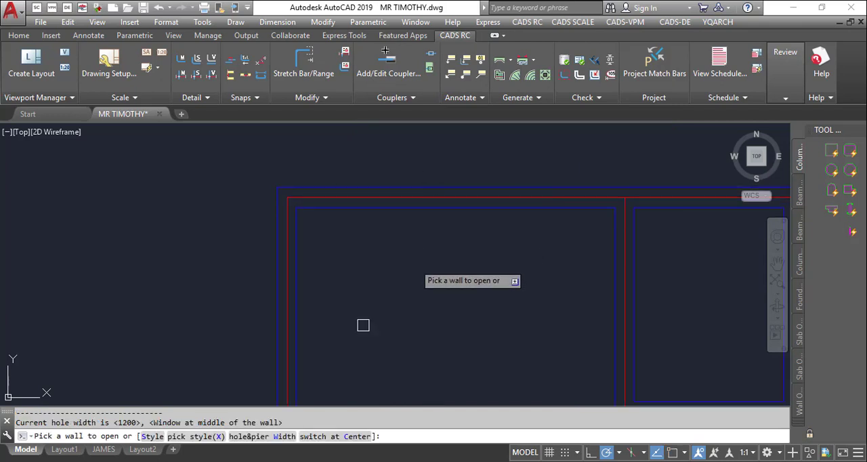
click(151, 437)
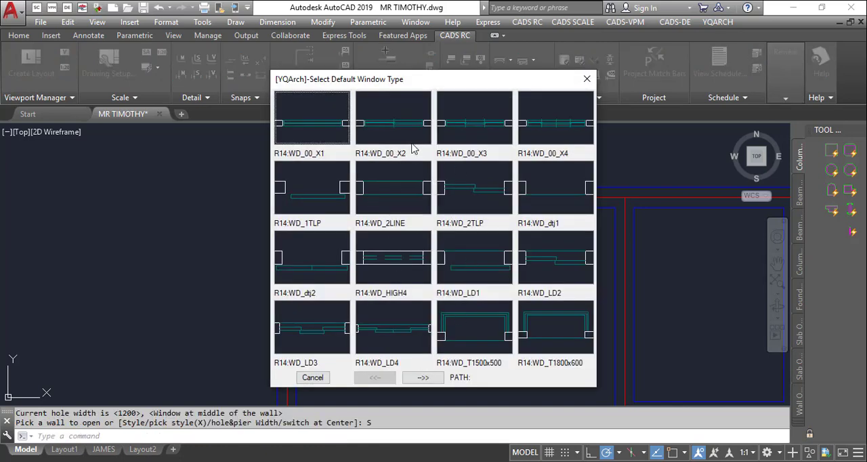
click(321, 383)
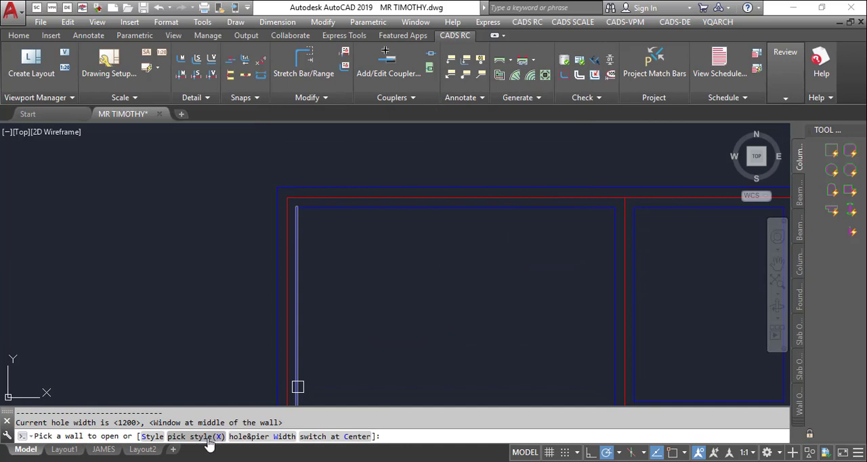
click(218, 438)
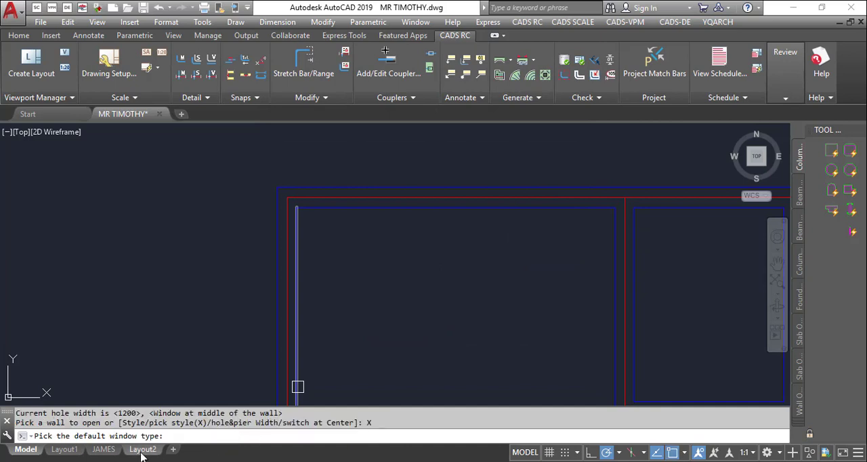
key(Escape)
key(Escape)
- Insert 1200 wide windows with AW at the middle of the upper-left room's top and left outer walls
text(a)
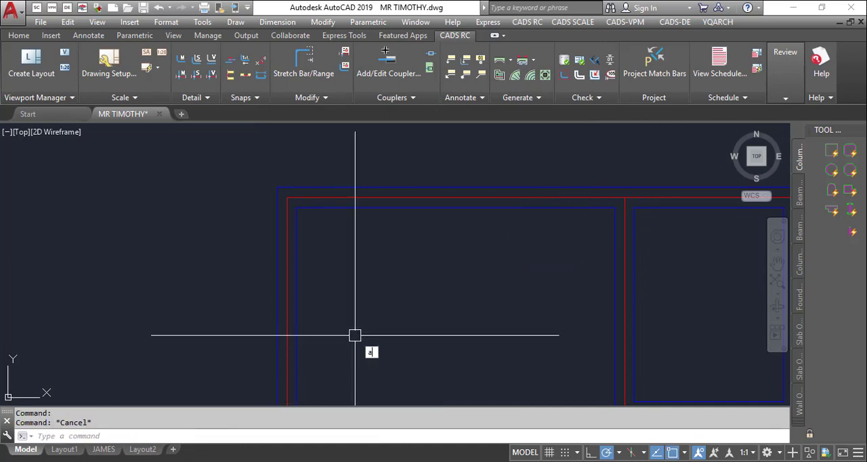
text(w)
key(Return)
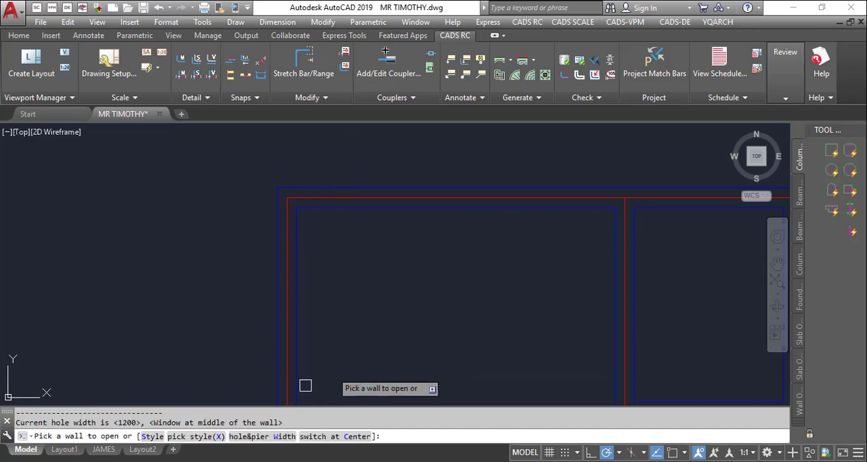
click(271, 436)
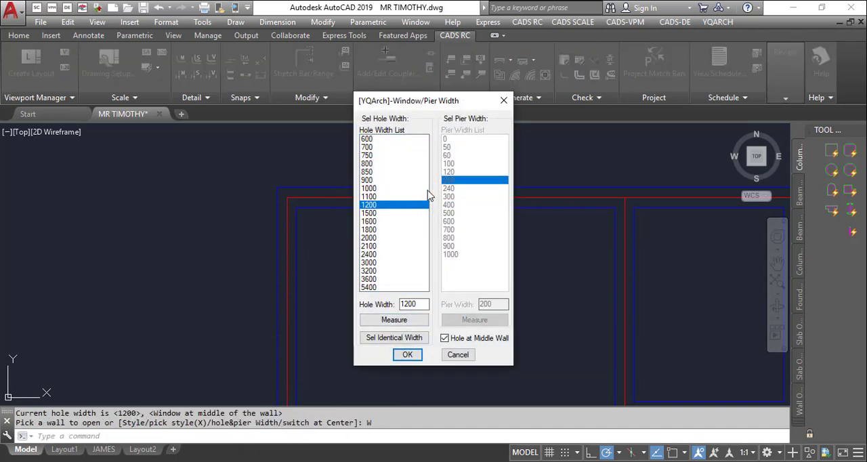
click(405, 355)
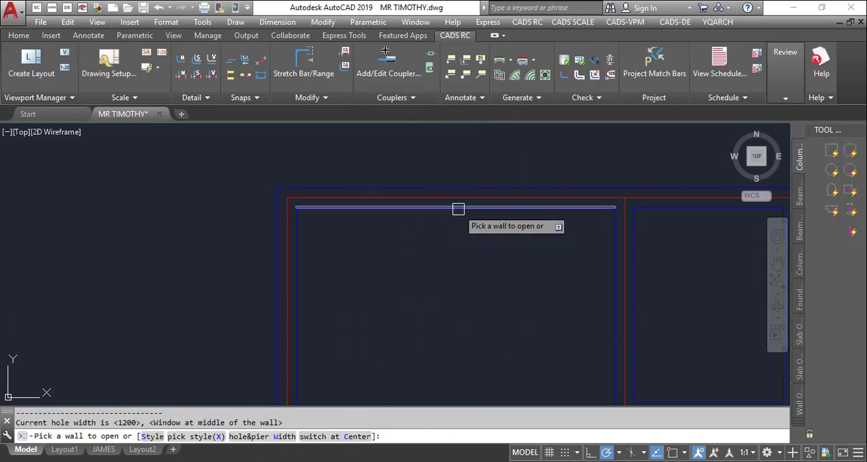
scroll(458, 175, down, 4)
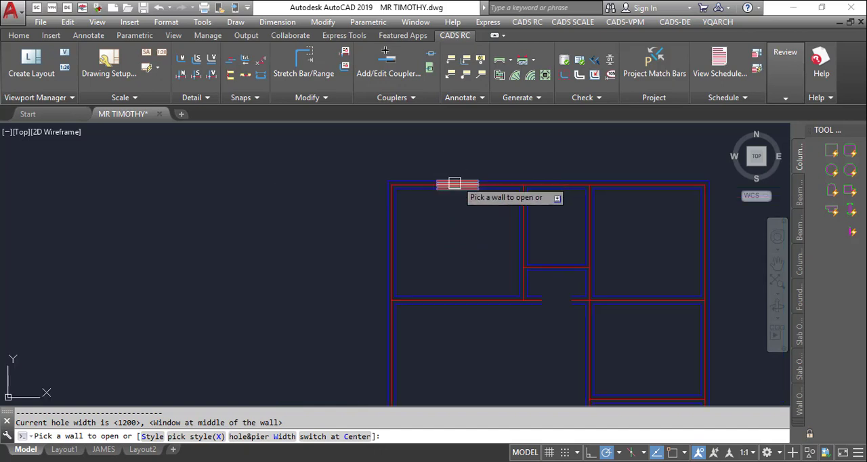
scroll(409, 272, up, 2)
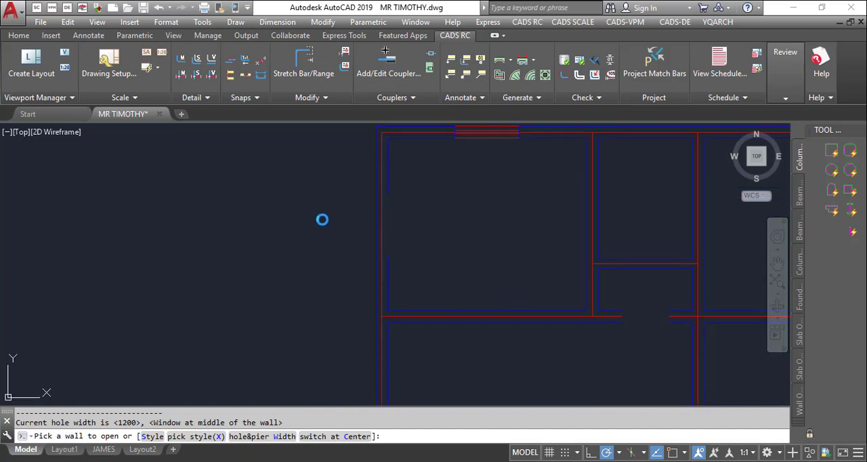
scroll(329, 224, down, 4)
scroll(476, 190, up, 4)
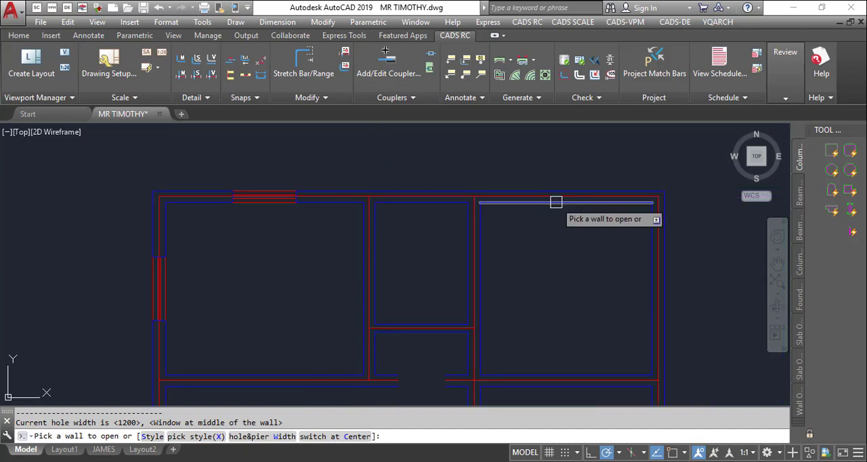
- Insert 1200 wide windows at the middle of the upper-right room's top and right outer walls
click(556, 202)
scroll(587, 238, down, 3)
scroll(586, 234, up, 3)
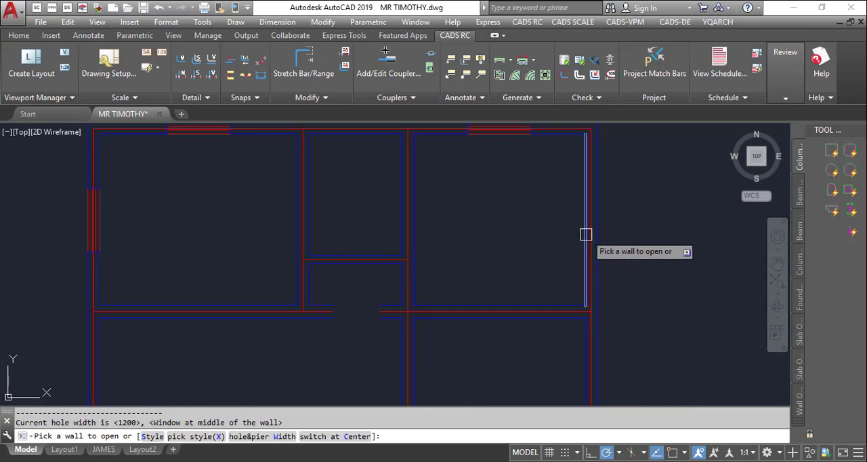
click(587, 226)
scroll(594, 225, down, 4)
scroll(427, 295, up, 4)
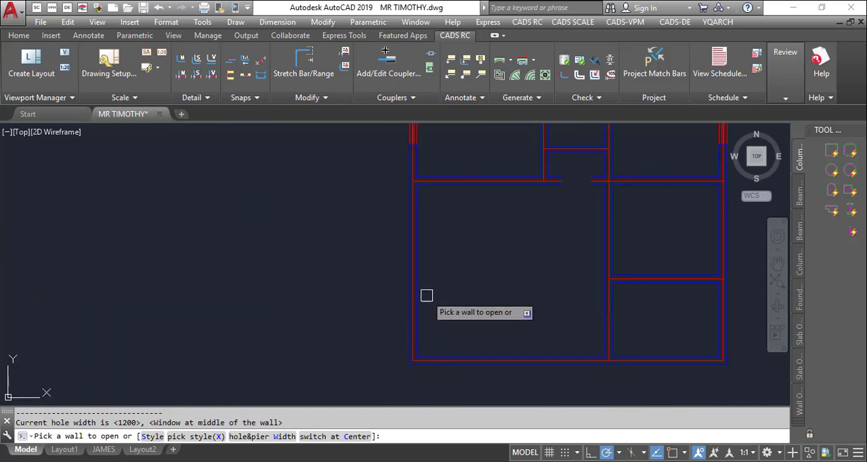
- Insert 1200 wide windows at the middle of the large lower-left room's left and bottom outer walls
click(420, 282)
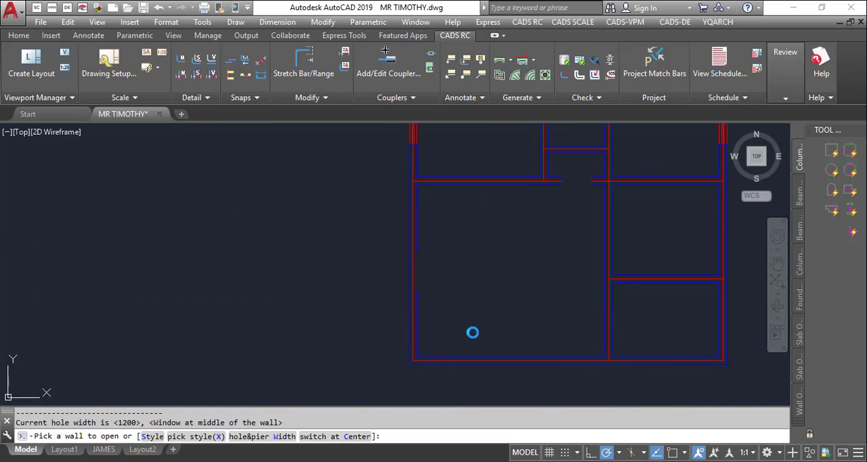
click(518, 352)
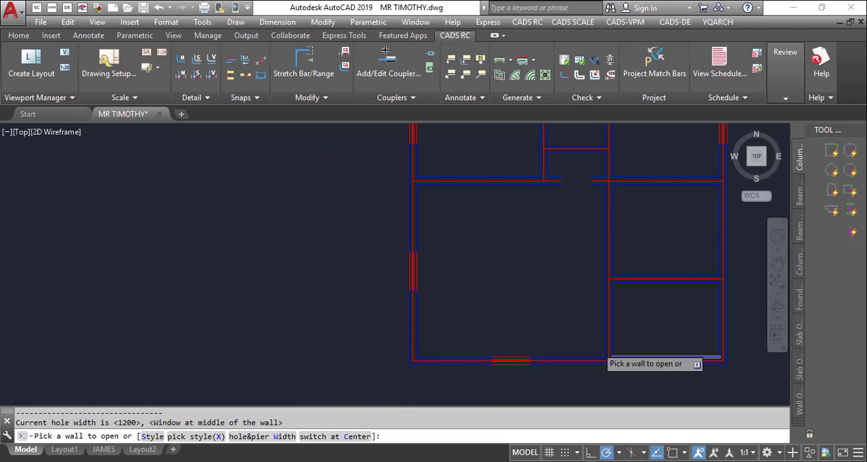
scroll(642, 361, down, 4)
scroll(522, 310, up, 5)
key(Escape)
- Erase the inner wall lines along the bottom and right sides of the lower-right room
scroll(375, 294, up, 2)
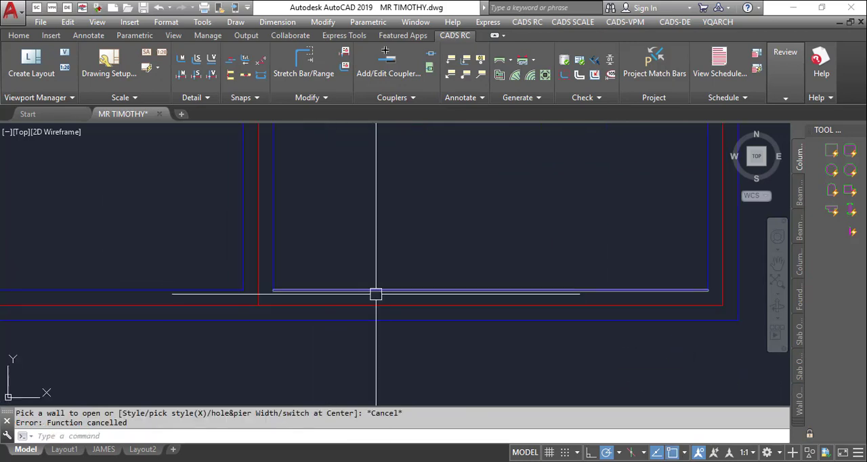
text(e)
key(Return)
click(390, 291)
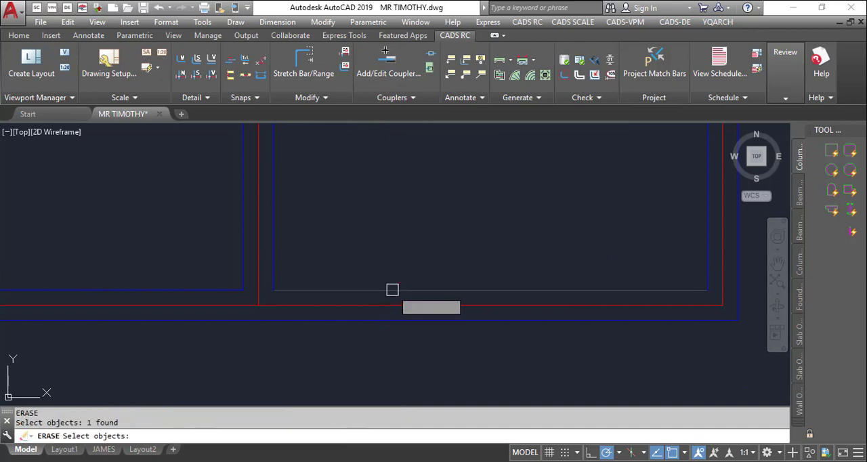
scroll(410, 310, down, 3)
key(Return)
key(Return)
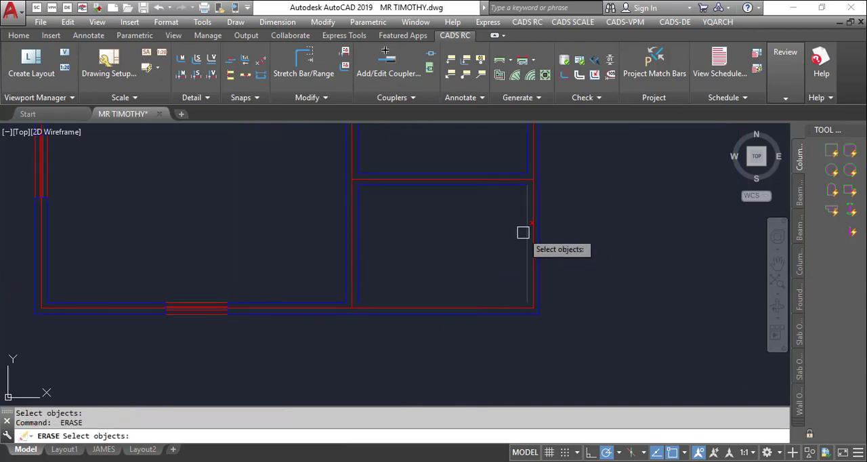
click(523, 232)
scroll(540, 178, up, 2)
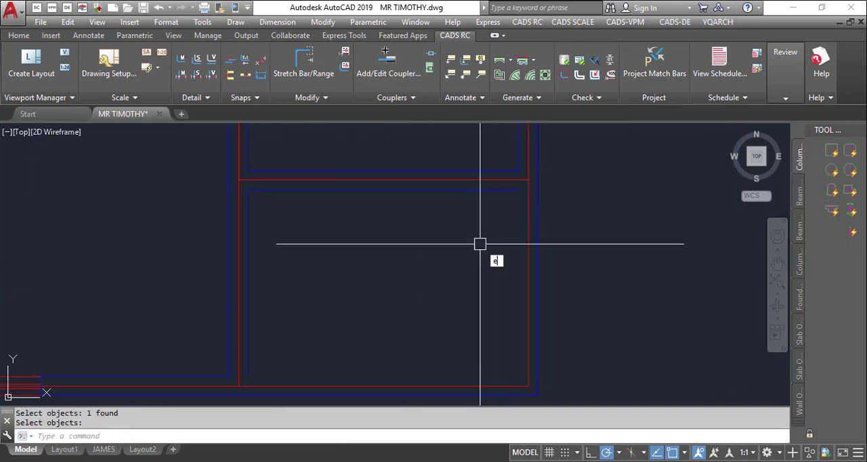
text(ex)
key(Return)
click(498, 190)
key(Escape)
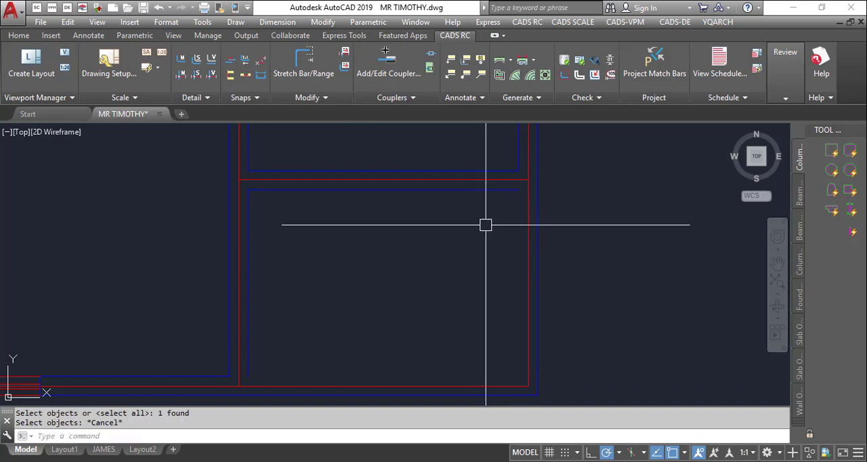
- Extend the lower-right room's top and left inner wall lines to the outer wall lines
key(Return)
key(Return)
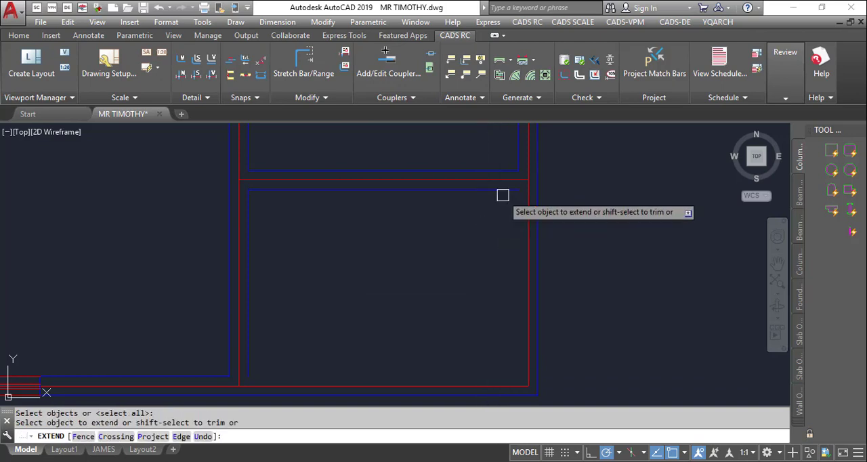
click(503, 195)
click(503, 193)
click(496, 187)
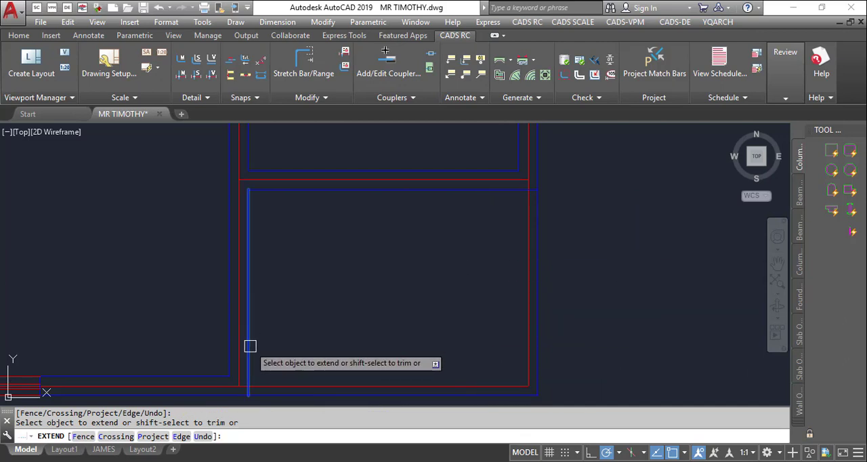
scroll(506, 258, down, 5)
key(Escape)
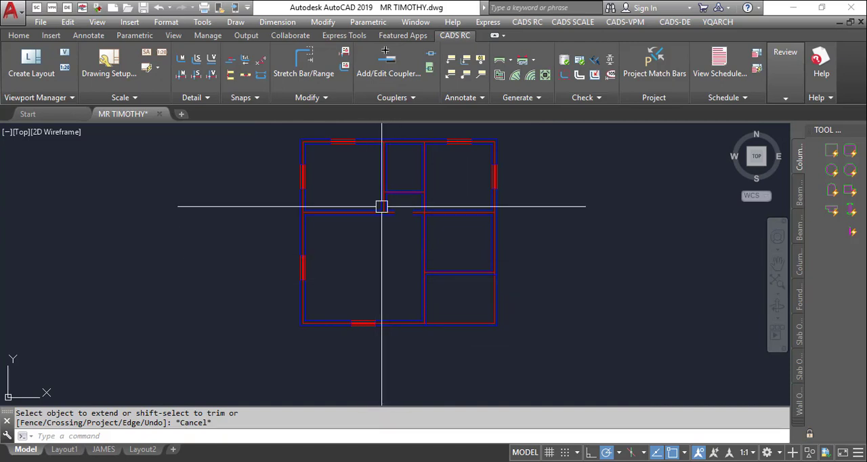
- Insert a 1200 wide window with AW at the middle of the middle-right room's right outer wall
scroll(361, 241, up, 2)
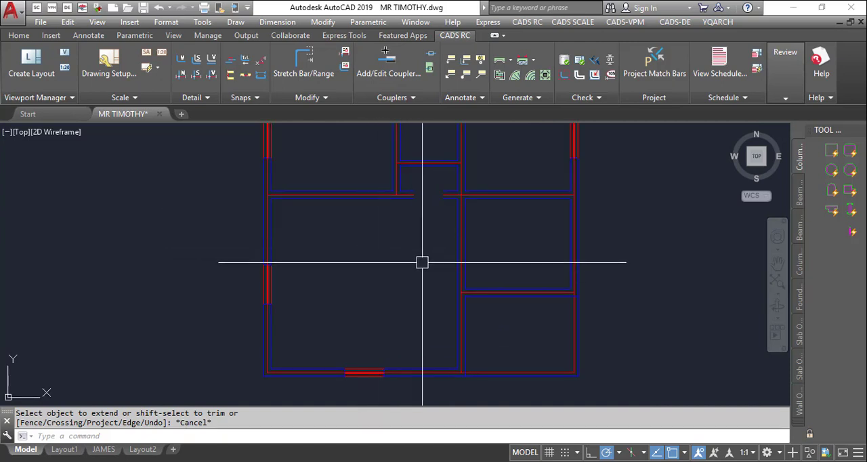
scroll(422, 262, down, 2)
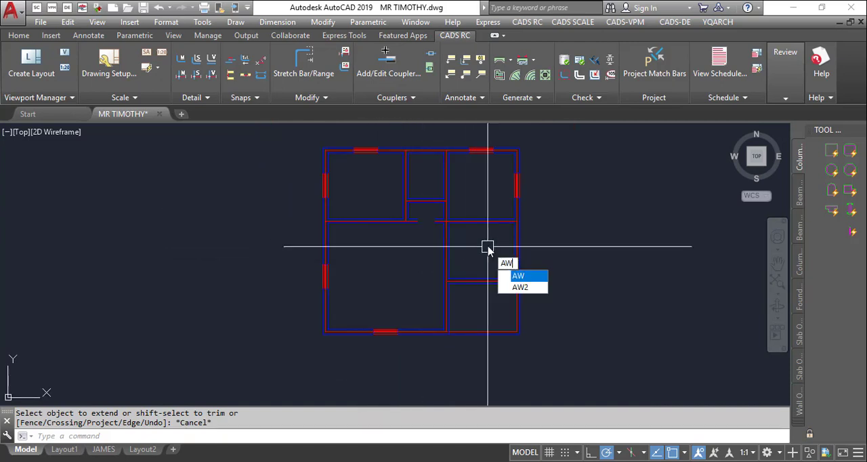
key(Return)
scroll(494, 248, up, 4)
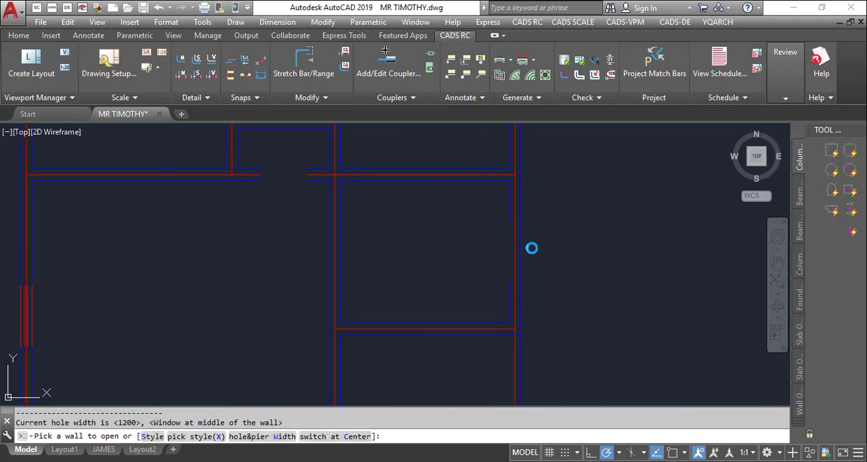
scroll(549, 245, down, 4)
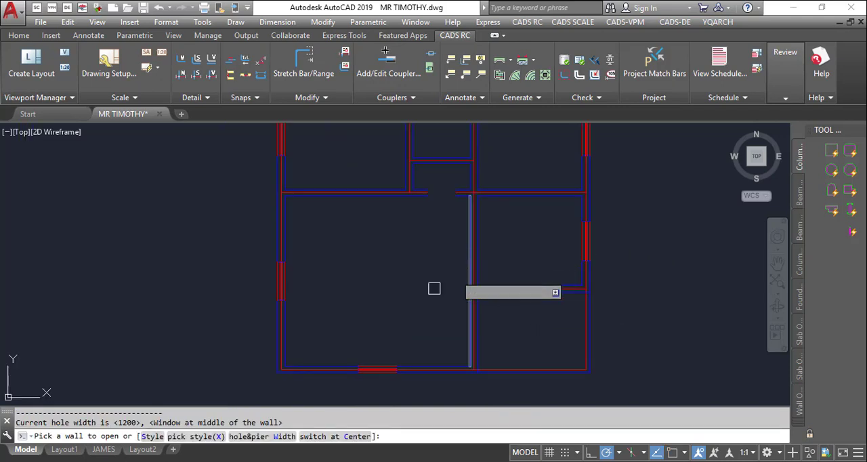
scroll(482, 203, up, 4)
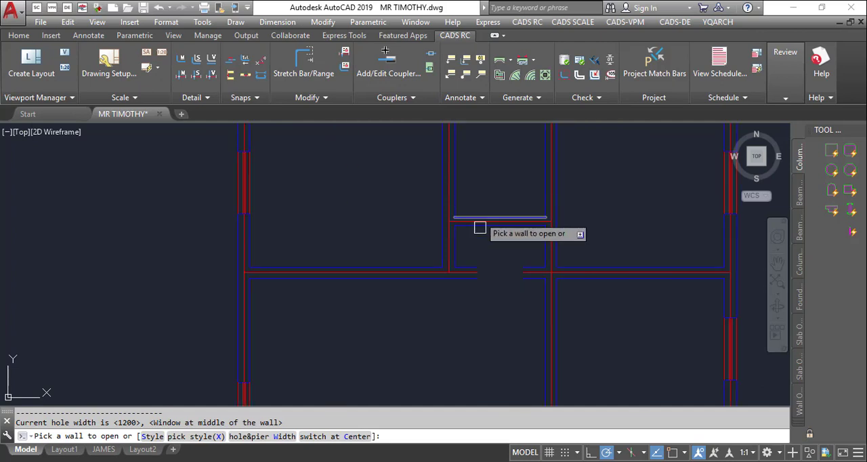
key(Escape)
scroll(424, 259, down, 4)
- Start the AD door command with door style DR_DBS, hole width 1200 and pier width 0
text(a)
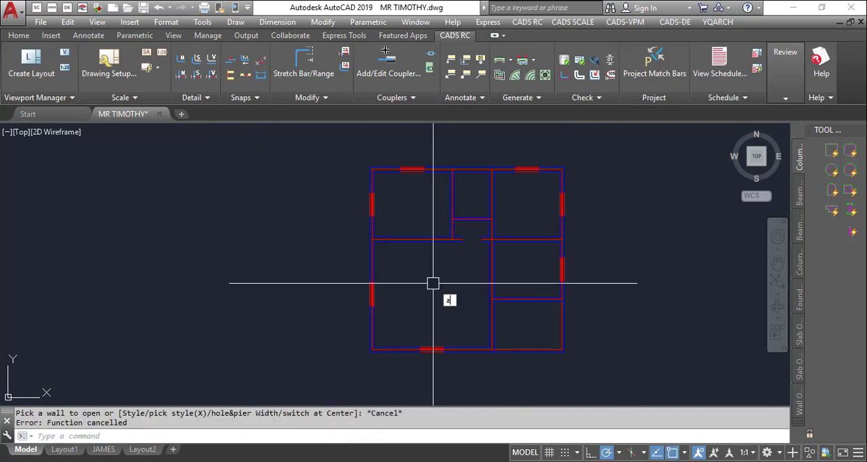
text(d)
key(Return)
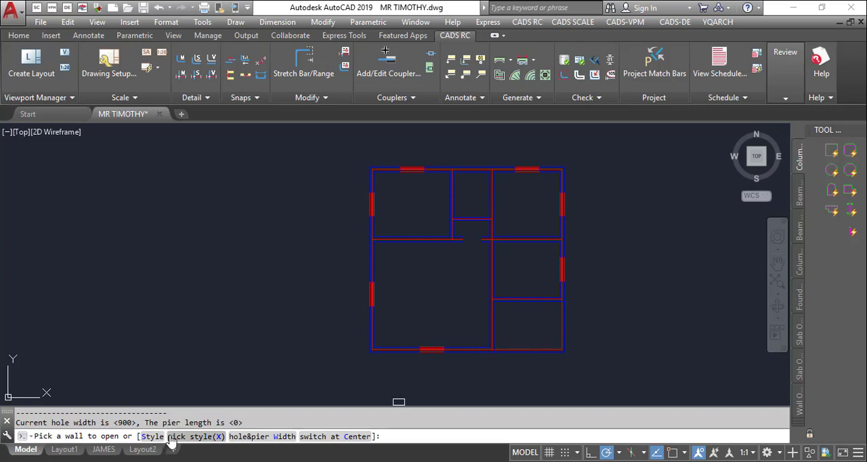
text(S)
key(Return)
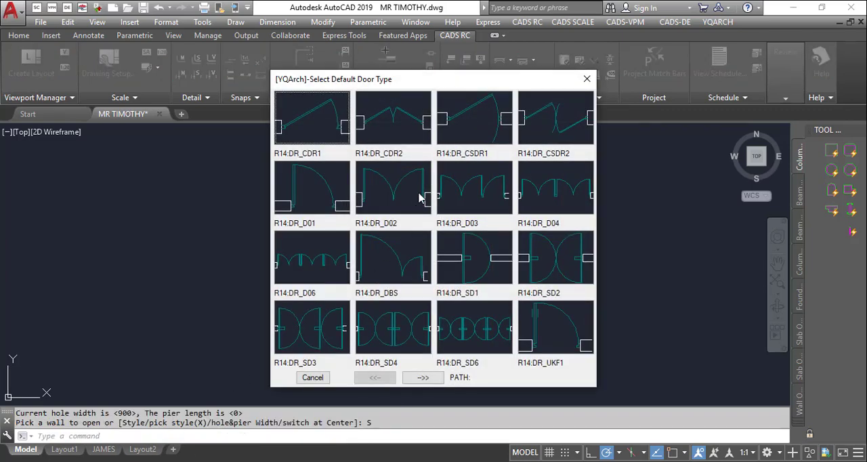
click(415, 263)
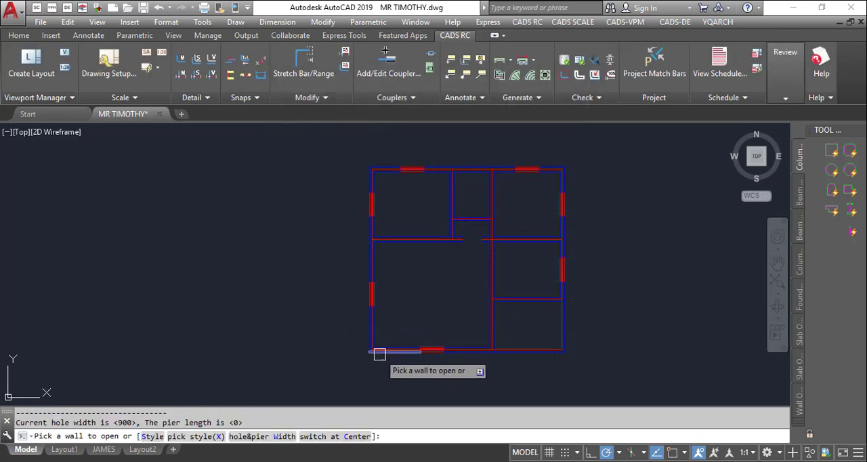
click(279, 438)
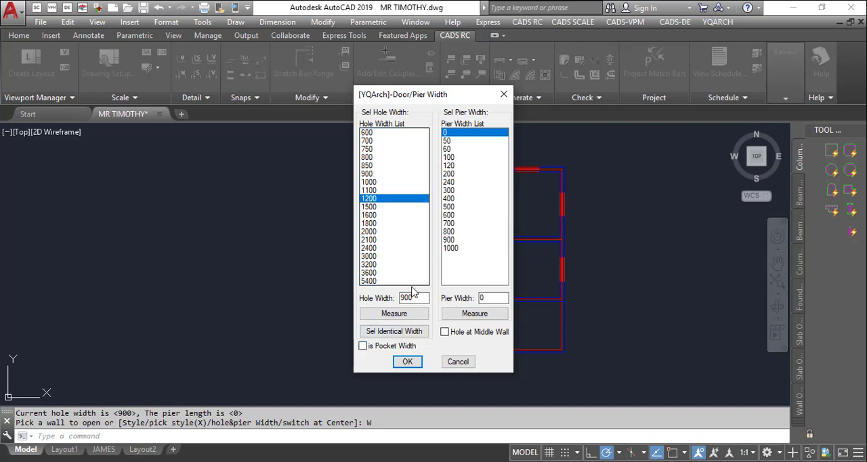
click(407, 361)
- Insert the 1200 door near the top of the lower-right room's left wall, opening into that room
scroll(489, 313, up, 3)
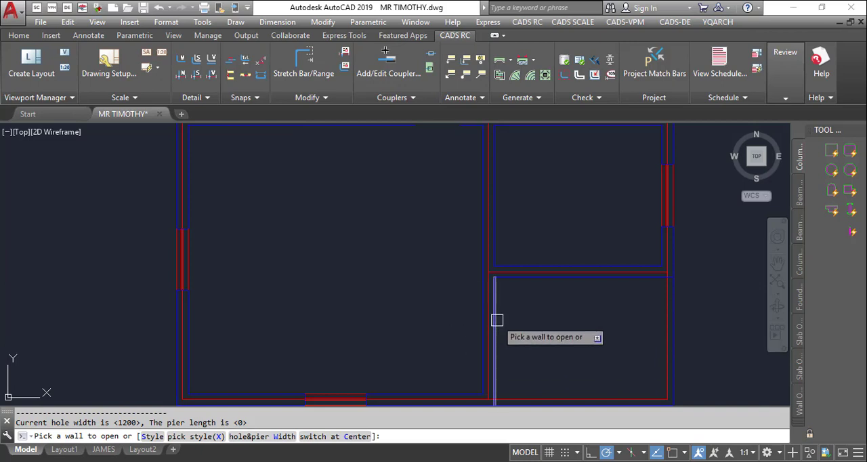
click(498, 319)
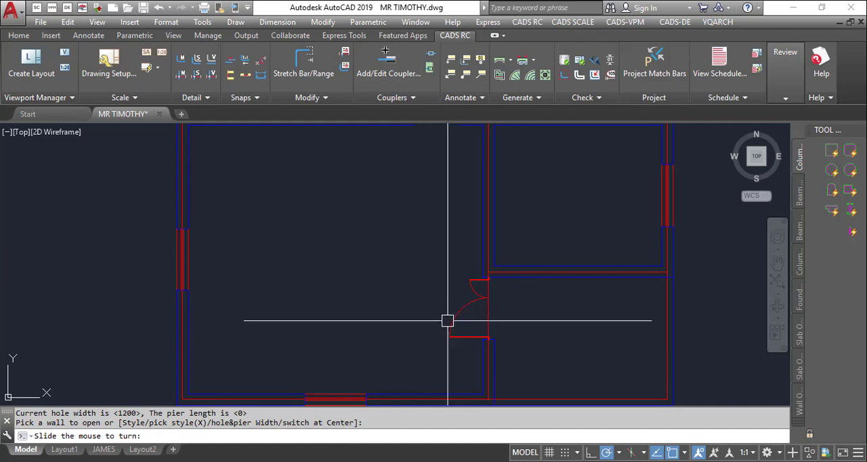
click(561, 325)
scroll(562, 294, down, 2)
scroll(589, 278, up, 2)
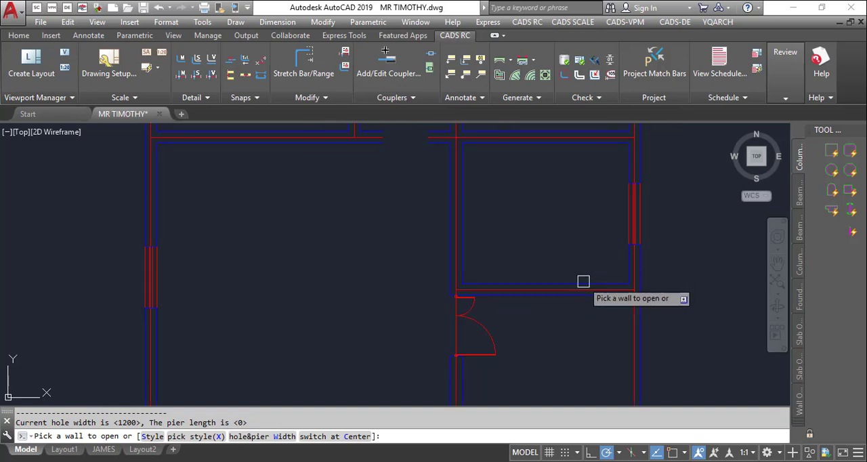
scroll(520, 268, down, 6)
scroll(500, 236, up, 4)
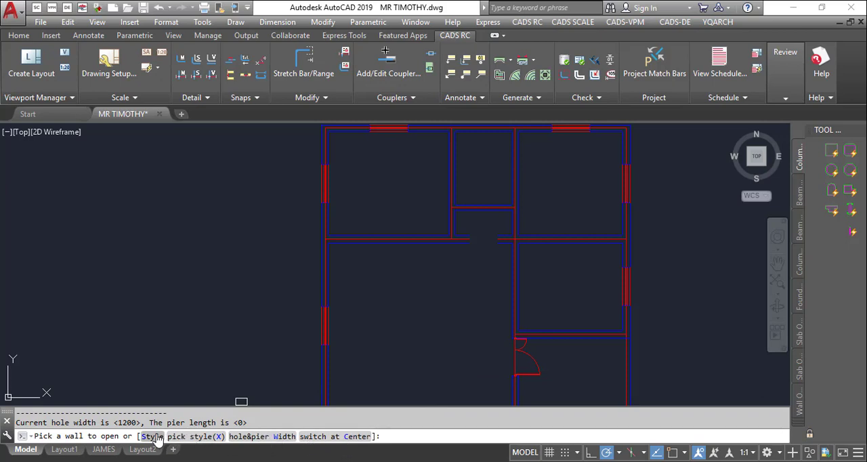
- Change the door style to DR_D01 and set the hole width to 900 with pier width 0
text(S)
key(Return)
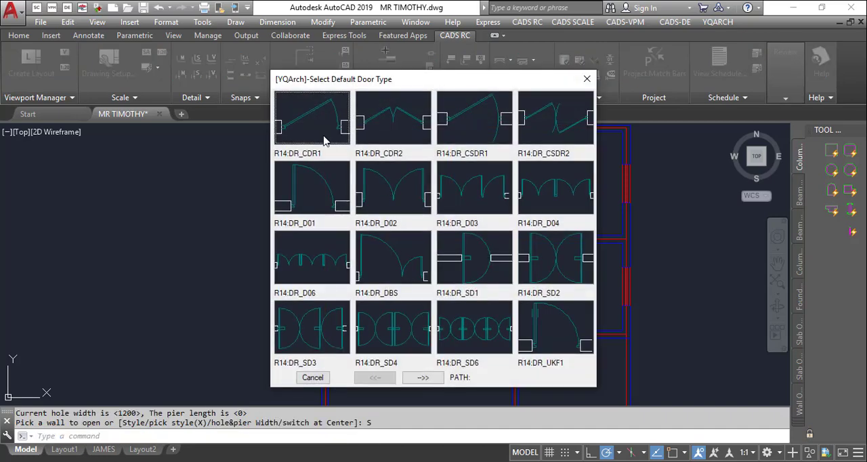
double_click(313, 198)
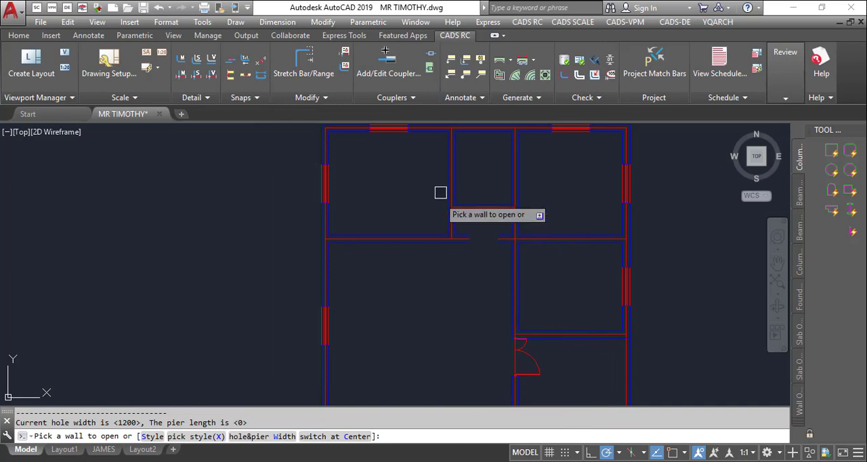
scroll(441, 192, down, 3)
click(271, 437)
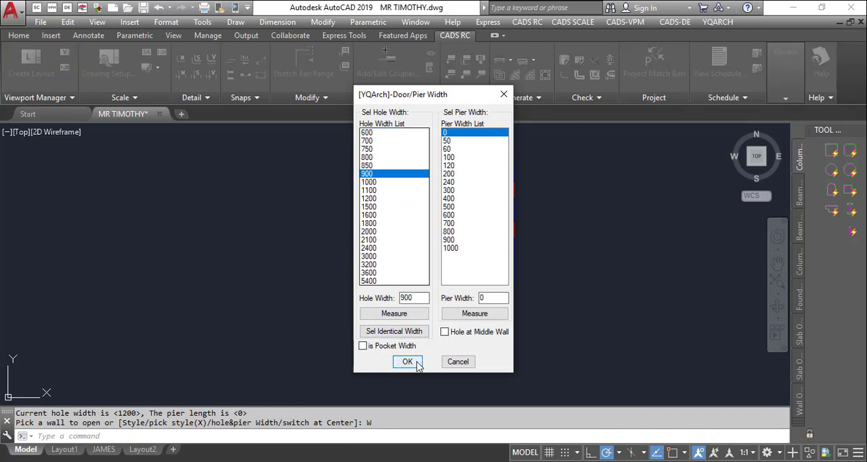
click(417, 365)
- Insert 900 doors in the middle-right room's left wall and the upper-left room's right wall, each opening into its room
scroll(474, 217, up, 5)
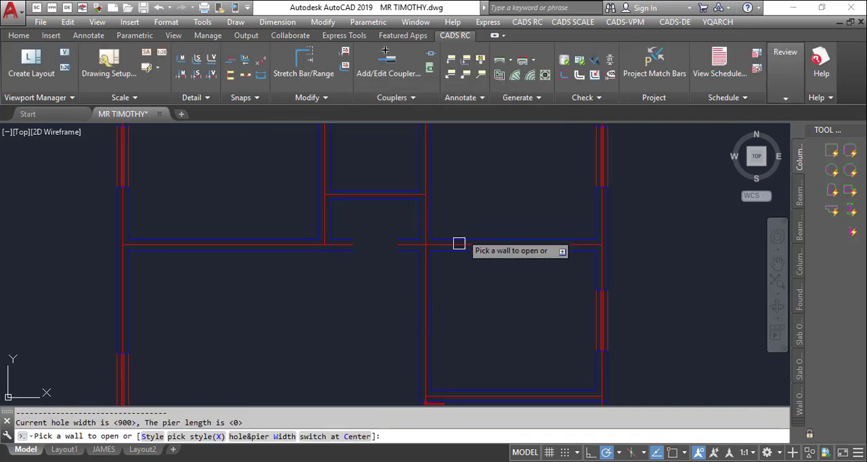
click(436, 279)
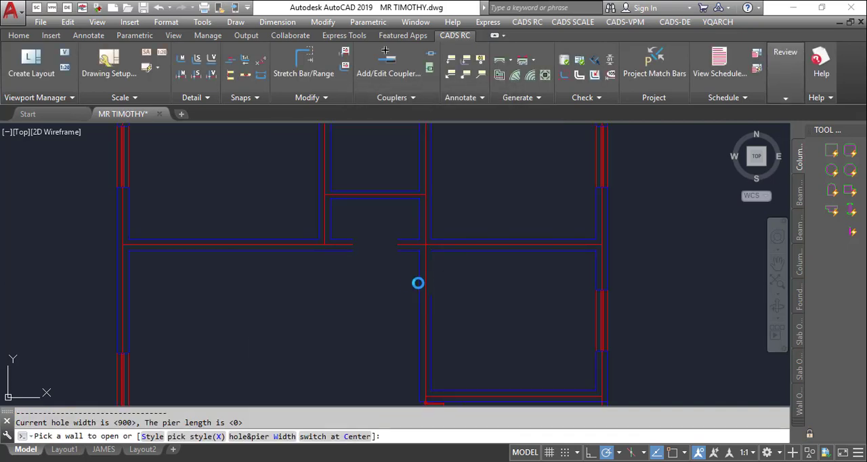
click(498, 252)
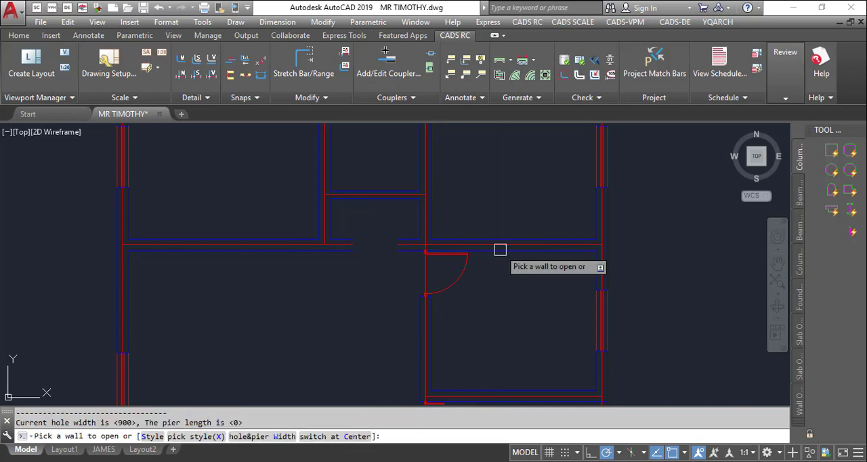
scroll(481, 292, down, 3)
scroll(447, 271, up, 5)
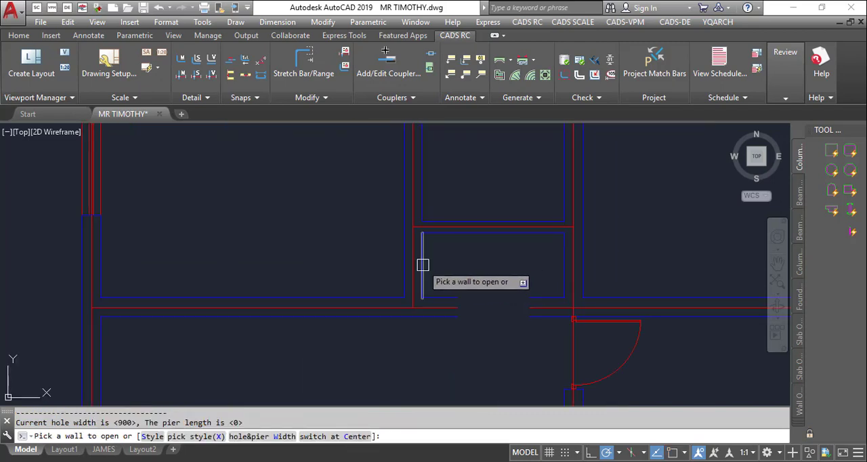
click(341, 275)
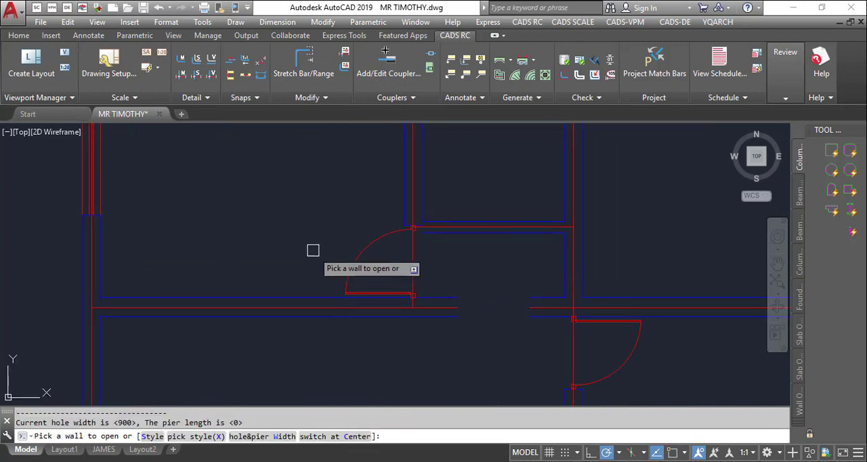
- Insert a 900 door at the lower end of the upper-right room's left wall, opening into that room
scroll(286, 308, down, 3)
scroll(475, 262, up, 4)
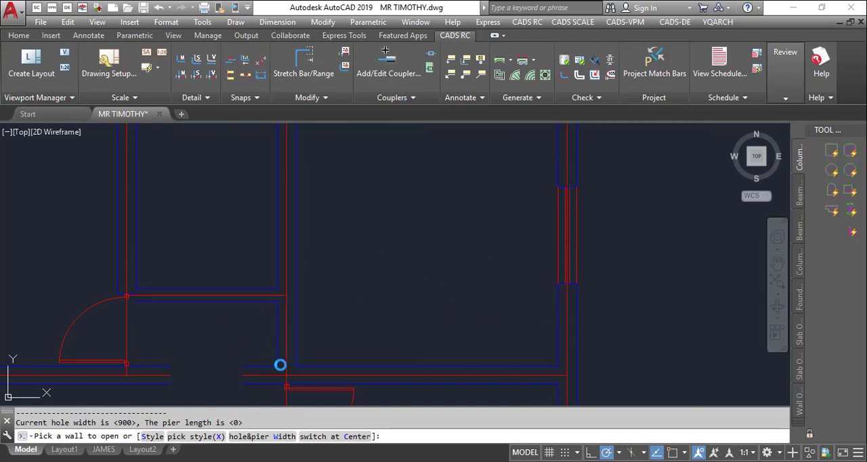
click(286, 360)
click(474, 303)
scroll(414, 257, down, 8)
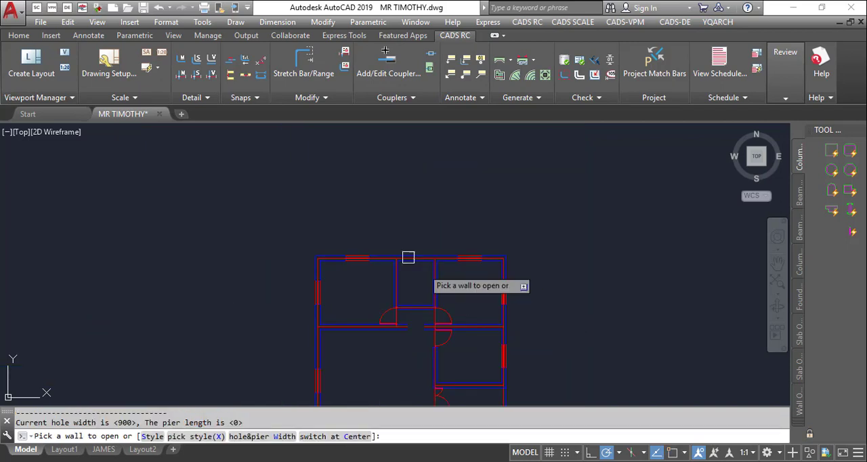
- Insert a 900 door in the small top-middle room's bottom wall, hinged on the right and opening inward, and end the door command
scroll(414, 272, up, 10)
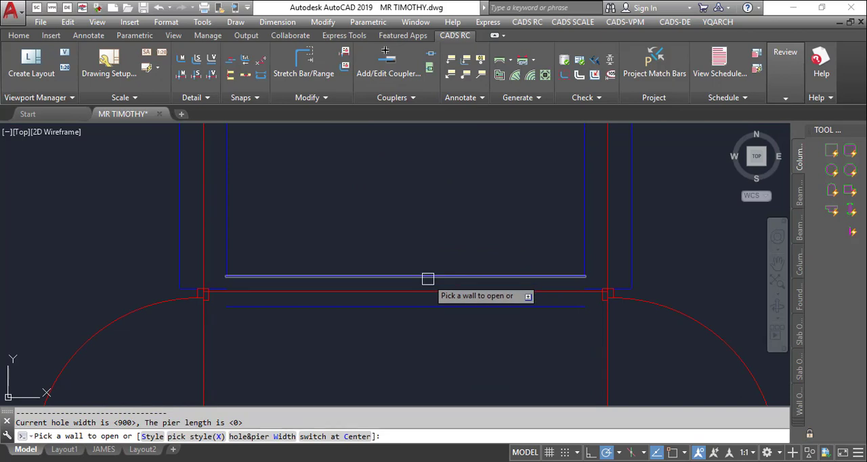
click(427, 277)
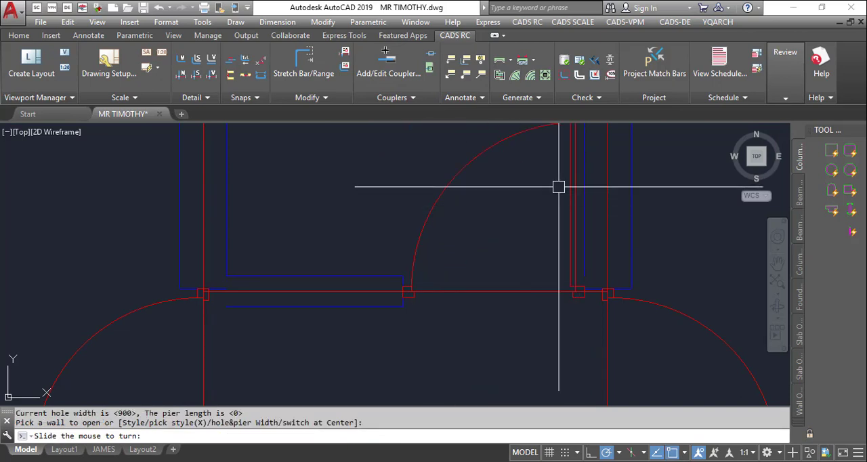
click(417, 211)
scroll(417, 203, down, 6)
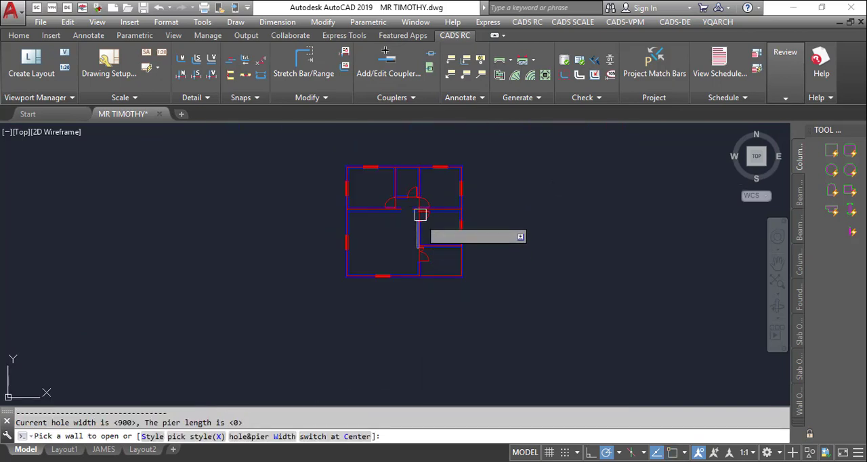
scroll(335, 329, down, 2)
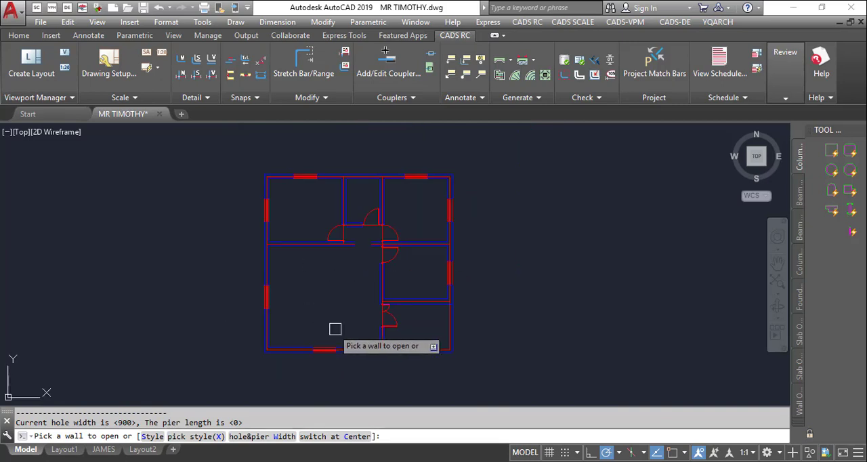
scroll(291, 248, up, 2)
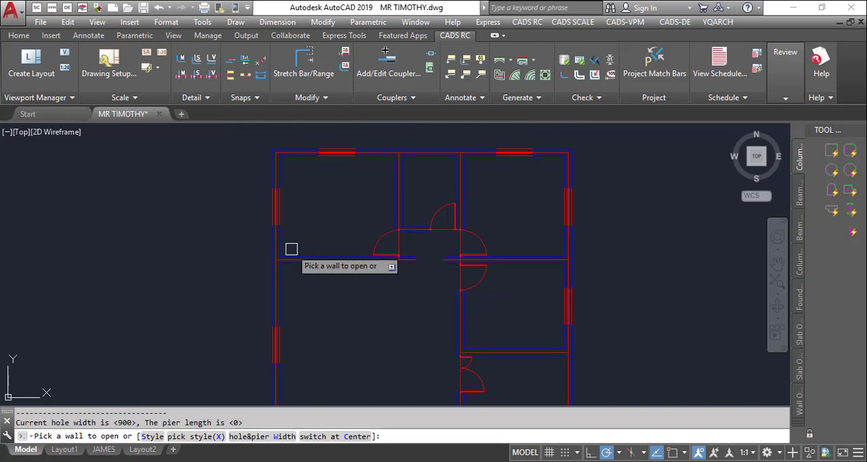
scroll(379, 198, down, 2)
scroll(360, 277, up, 2)
scroll(368, 235, down, 3)
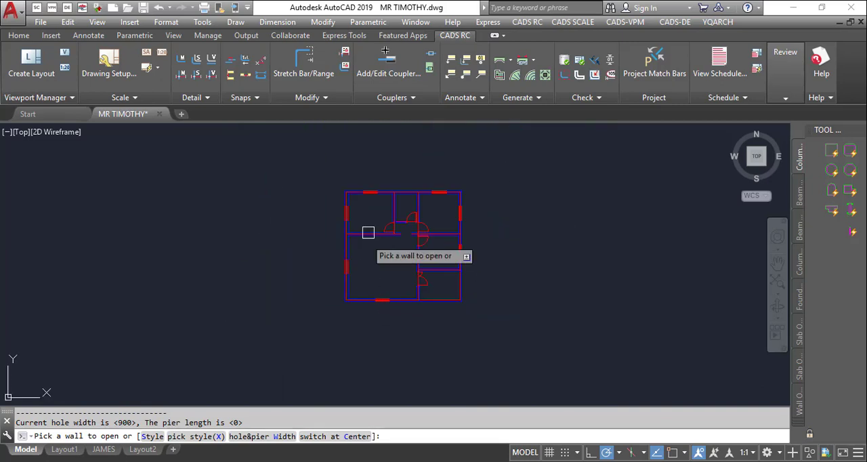
scroll(363, 280, up, 1)
key(Escape)
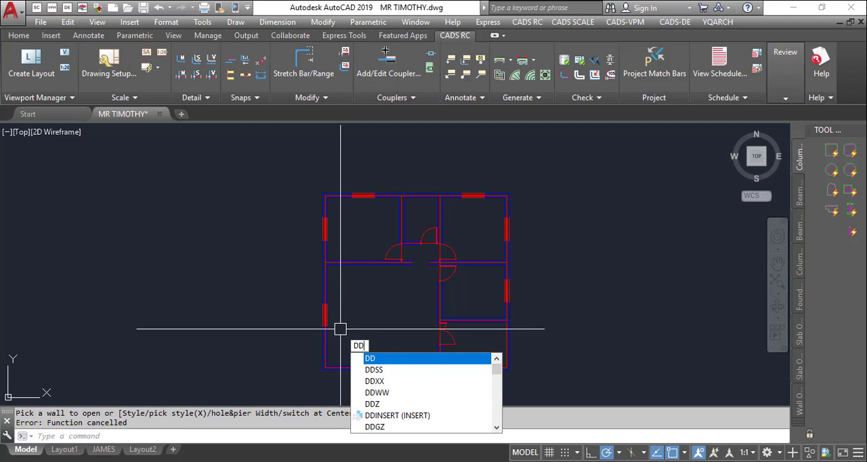
- Dimension the inside walls of the upper-left room with DDWW, using the Inside Walls option
text(w)
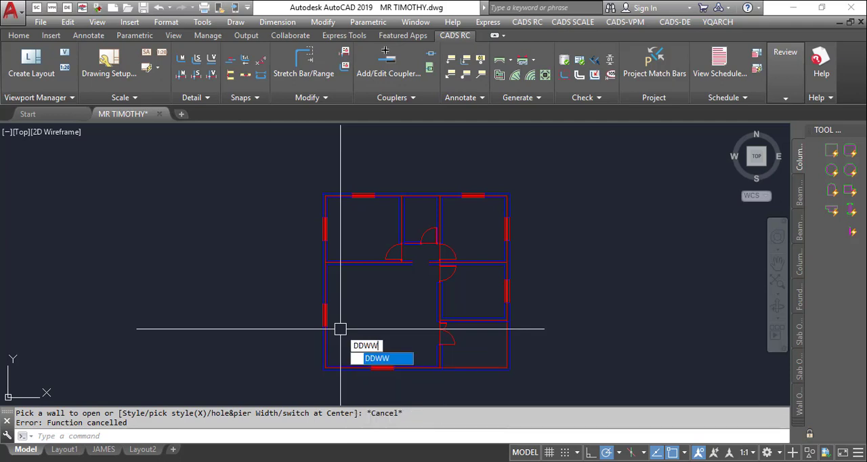
key(Return)
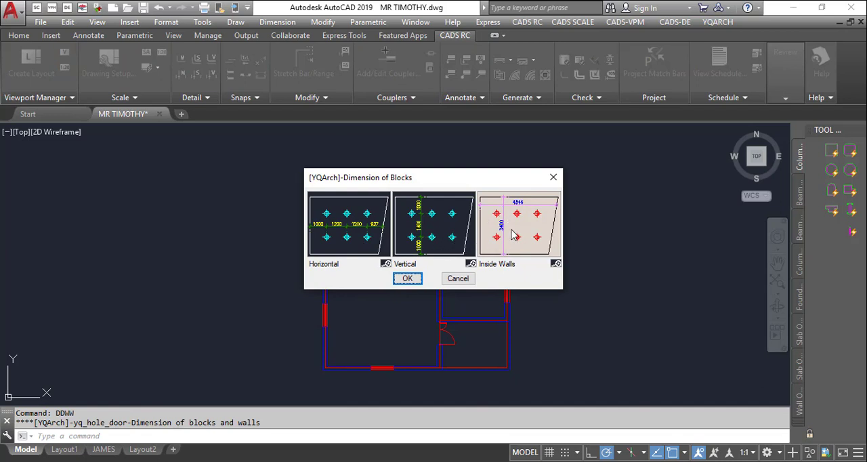
click(420, 280)
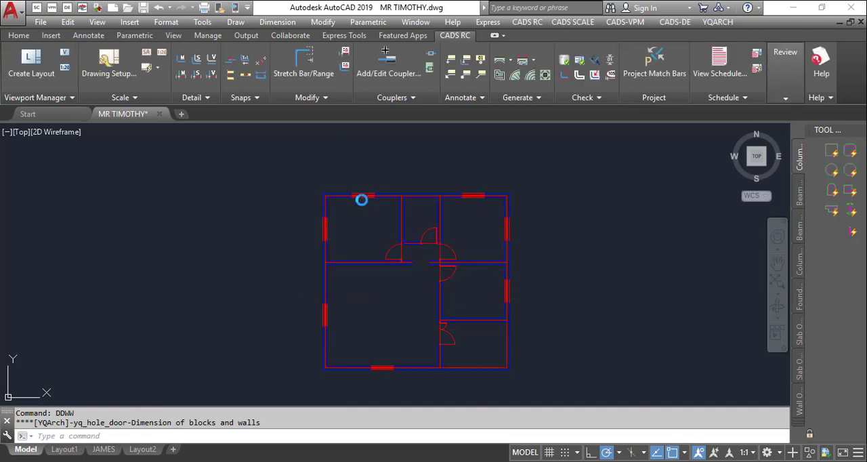
scroll(338, 212, up, 2)
scroll(349, 227, up, 4)
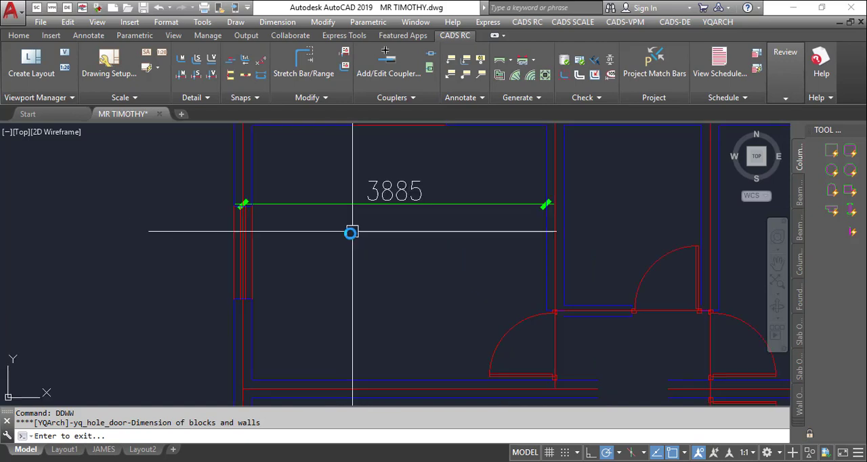
key(Return)
- Add horizontal and vertical Inside Walls dimensions to the small top-middle room and the upper-right room
scroll(258, 211, down, 2)
key(Return)
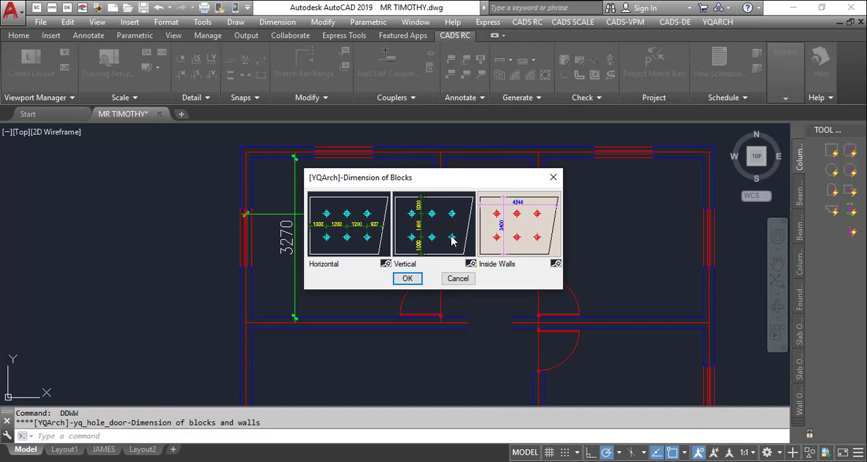
click(492, 234)
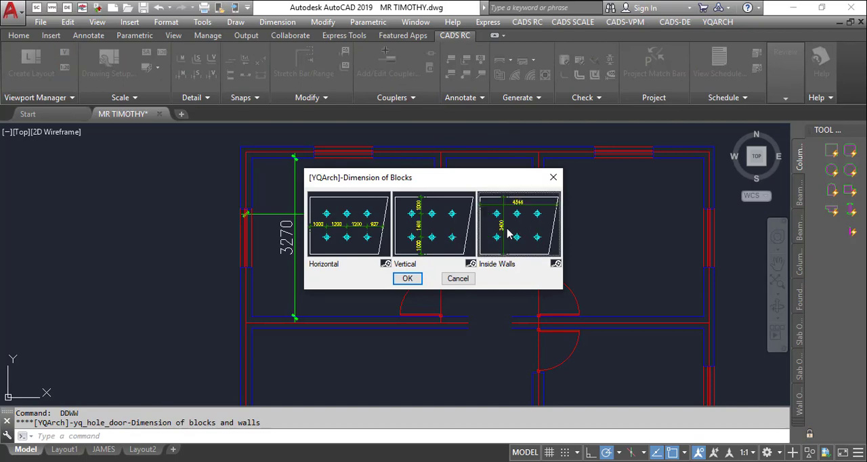
click(408, 278)
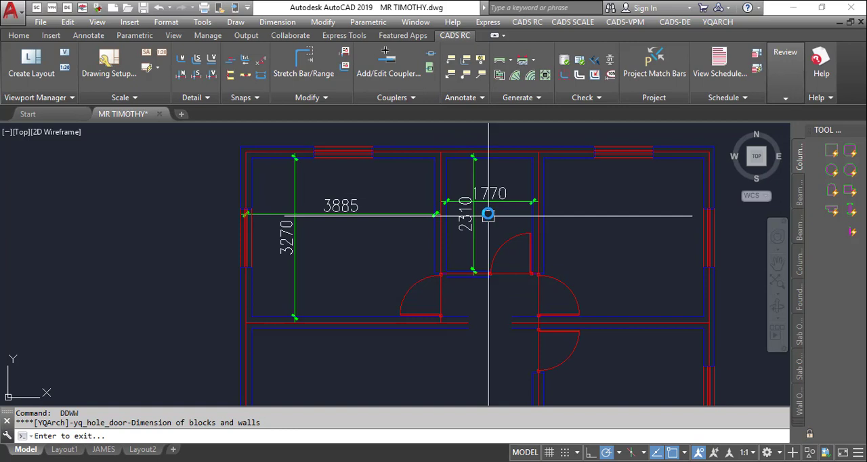
click(488, 216)
key(Return)
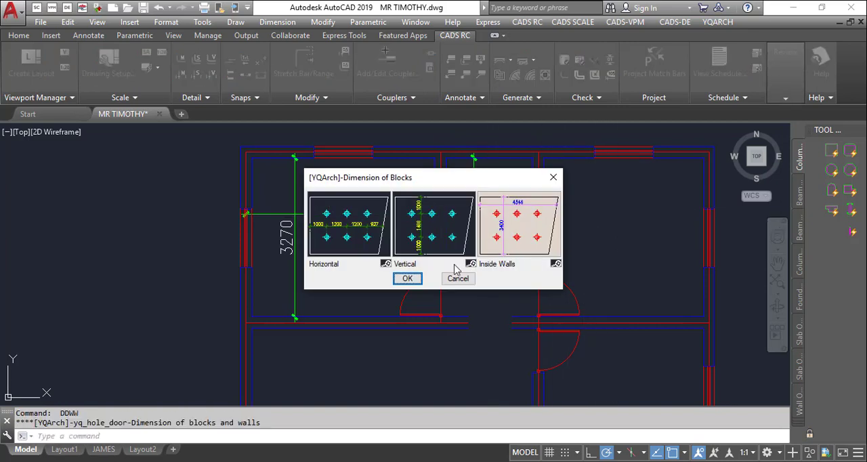
click(419, 279)
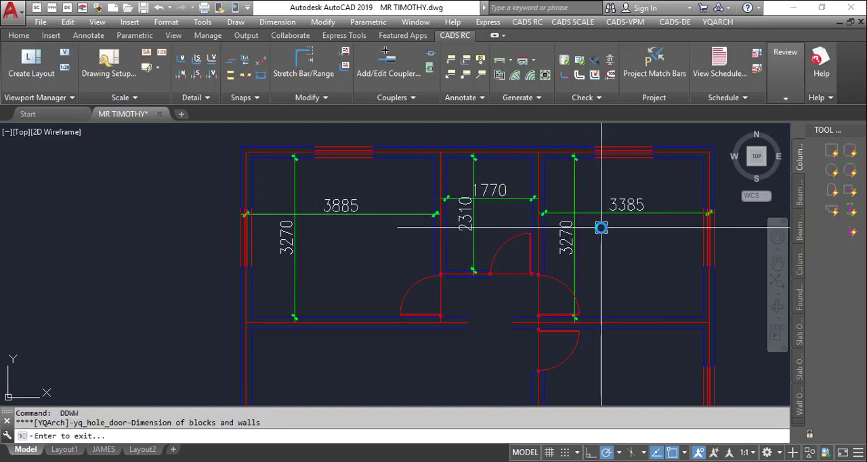
- Add horizontal and vertical Inside Walls dimensions to the large lower-left room
scroll(399, 178, down, 6)
middle_drag(437, 196, 431, 155)
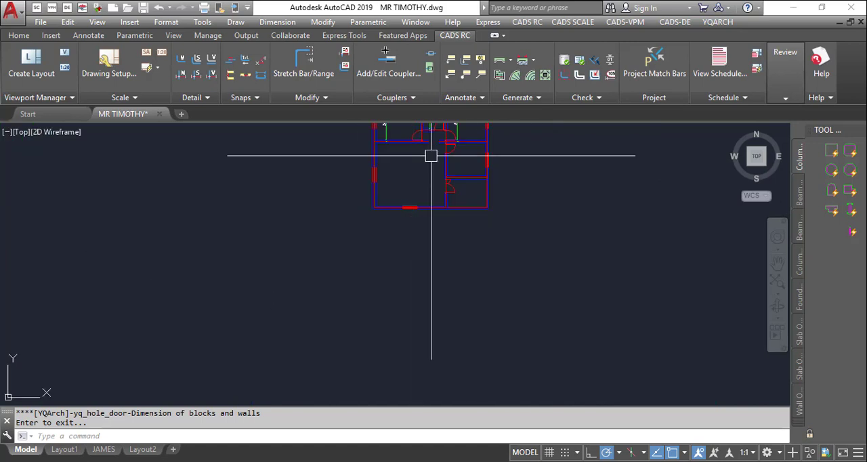
scroll(441, 129, up, 4)
key(Return)
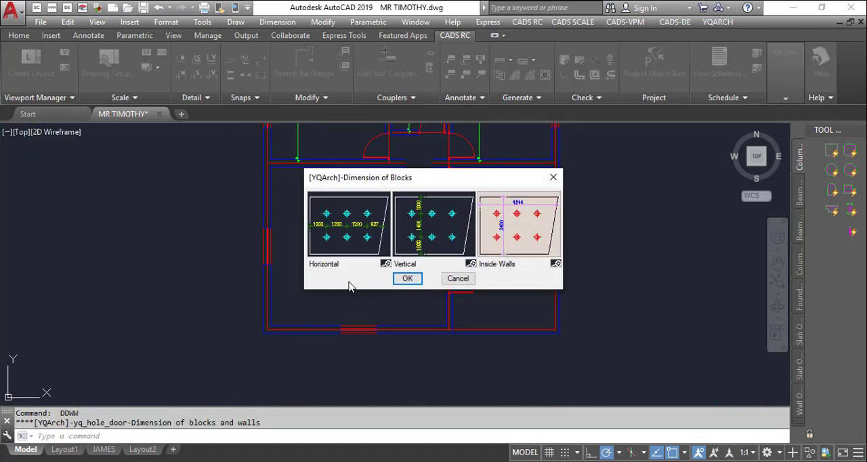
click(407, 278)
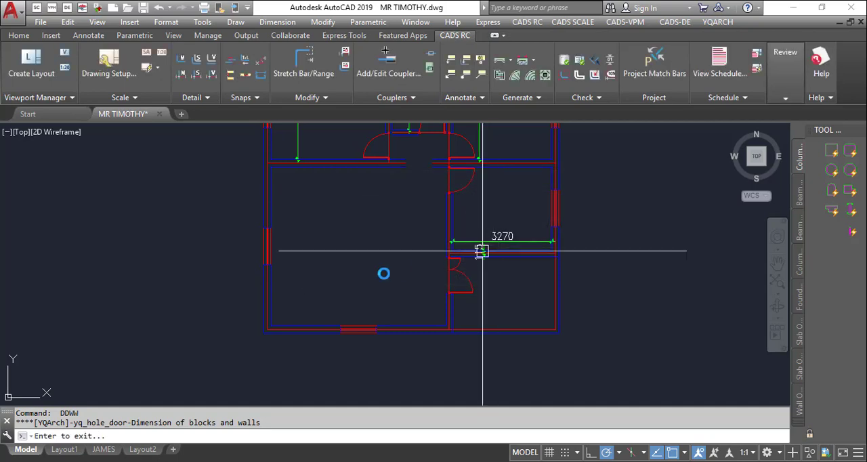
click(313, 248)
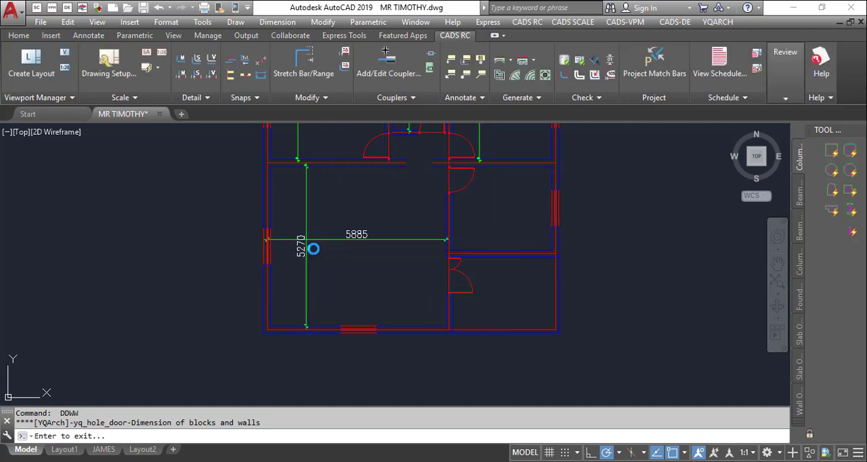
- Add horizontal and vertical Inside Walls dimensions to the middle-right and lower-right rooms, and end the dimensioning
key(Return)
click(414, 277)
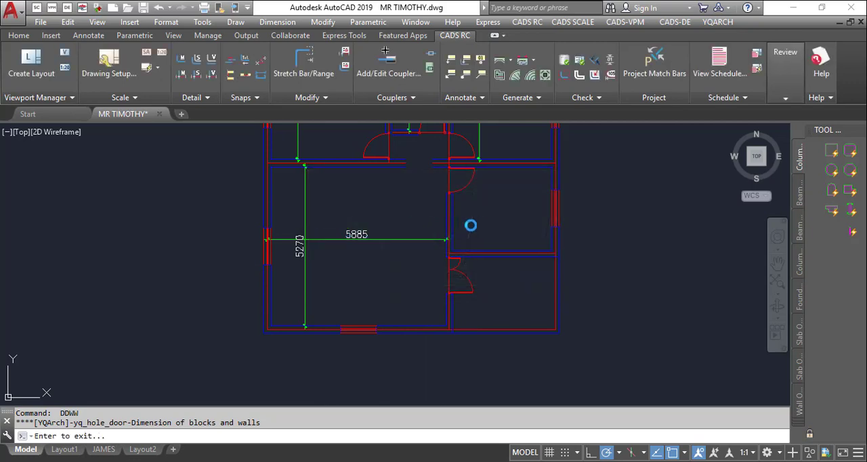
click(487, 212)
scroll(568, 317, down, 2)
scroll(569, 318, down, 2)
scroll(484, 231, up, 2)
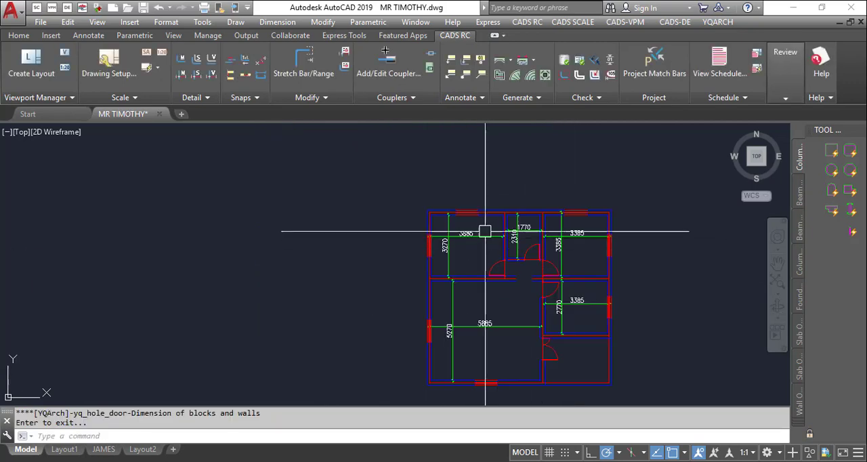
scroll(568, 372, up, 2)
right_click(603, 345)
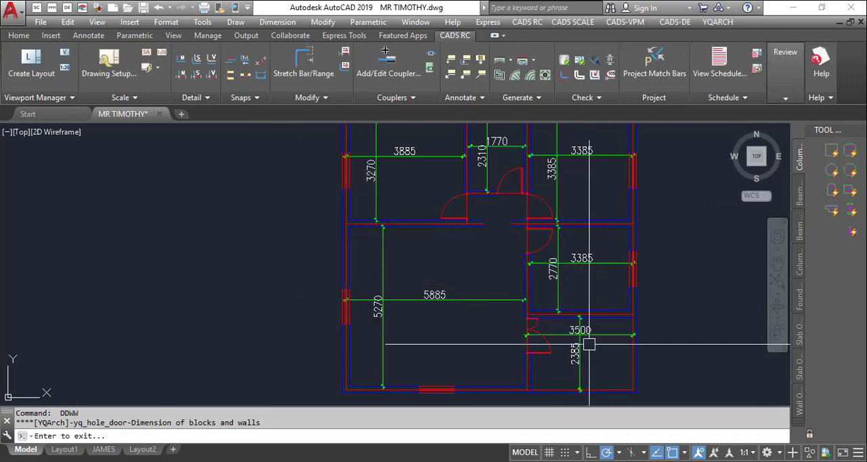
key(Return)
- Start the furniture and sanitary ware command JJ and choose the Kitchen arrangement
scroll(477, 300, down, 4)
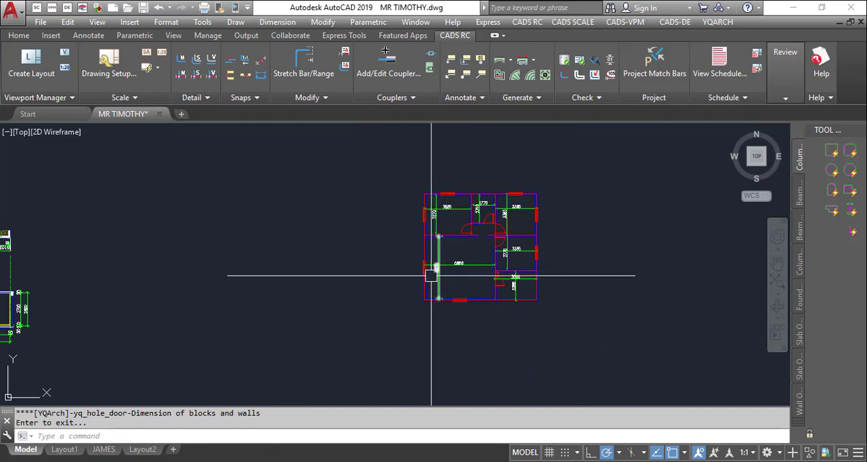
mouse_move(432, 276)
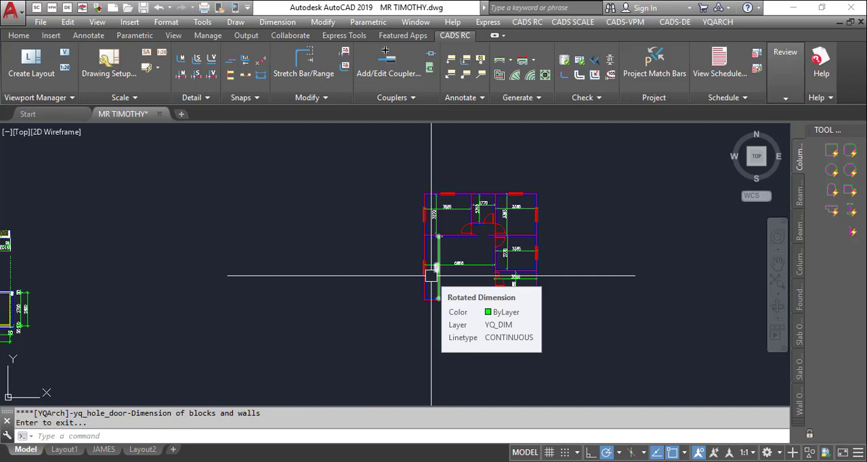
scroll(457, 242, up, 6)
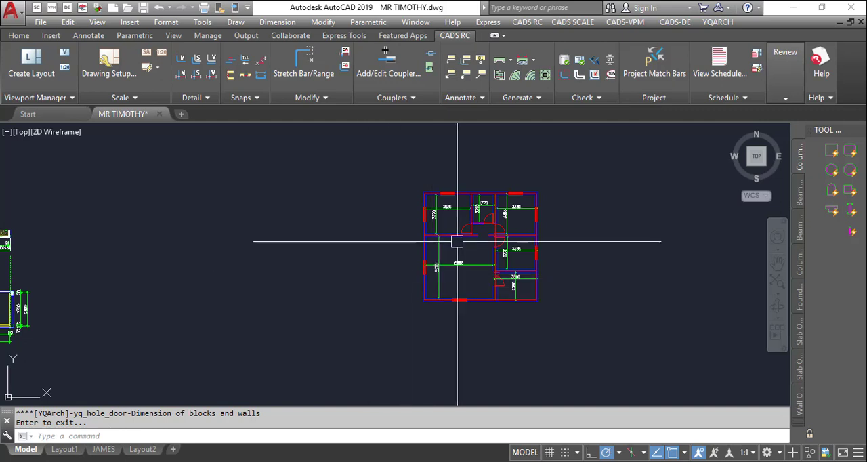
scroll(407, 190, down, 4)
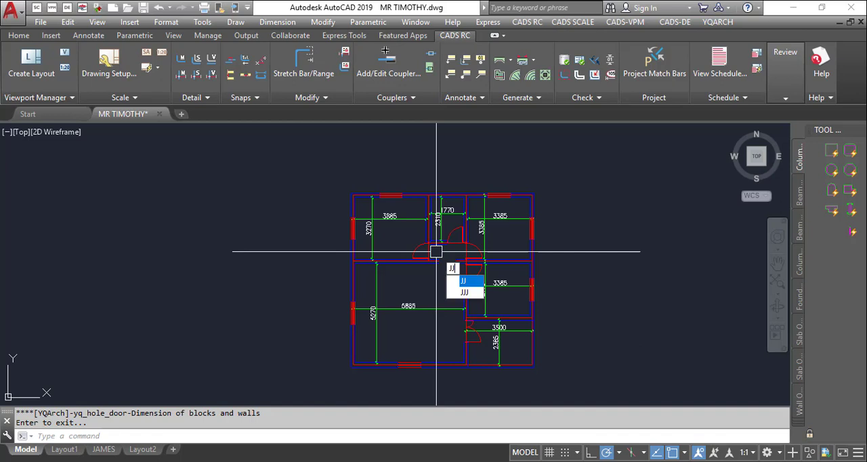
key(Return)
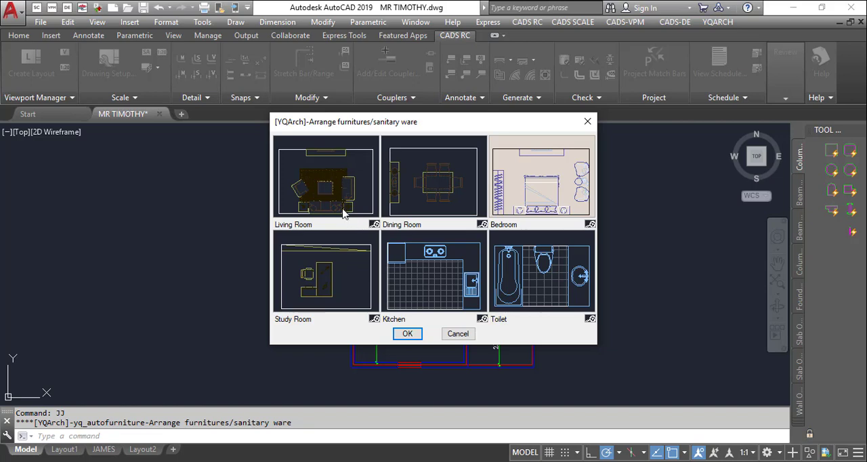
click(450, 289)
click(420, 334)
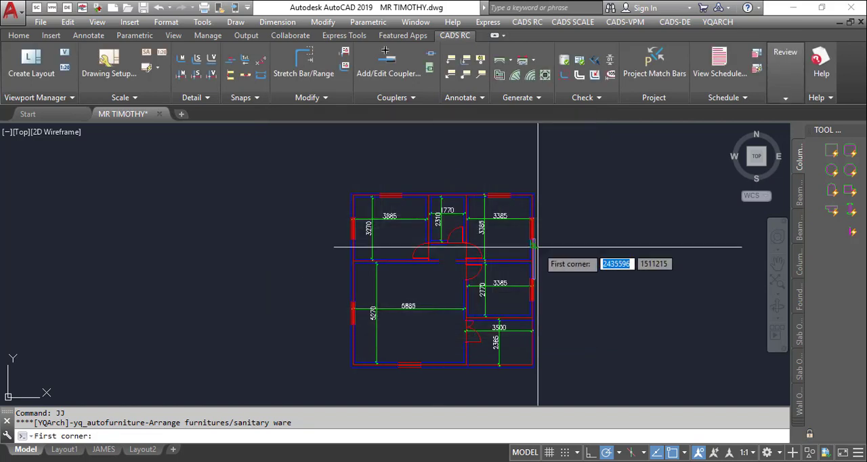
- Arrange the kitchen between the middle-right room's opposite inner corners, with the cooker above the sink on the right-wall counter and tiled floor
scroll(472, 348, up, 3)
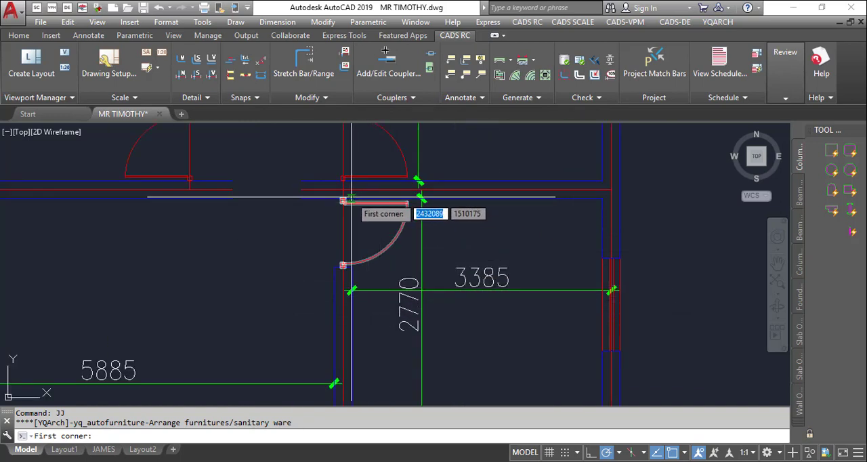
scroll(467, 177, down, 2)
scroll(459, 179, up, 1)
click(460, 174)
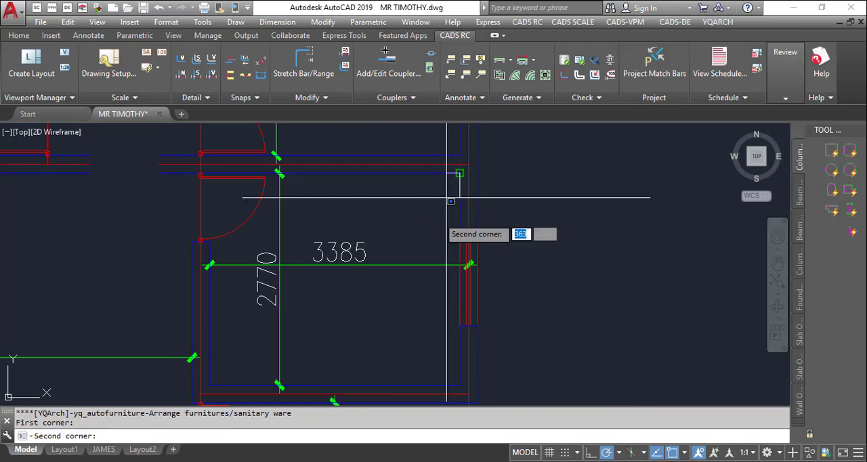
scroll(271, 332, up, 2)
click(210, 385)
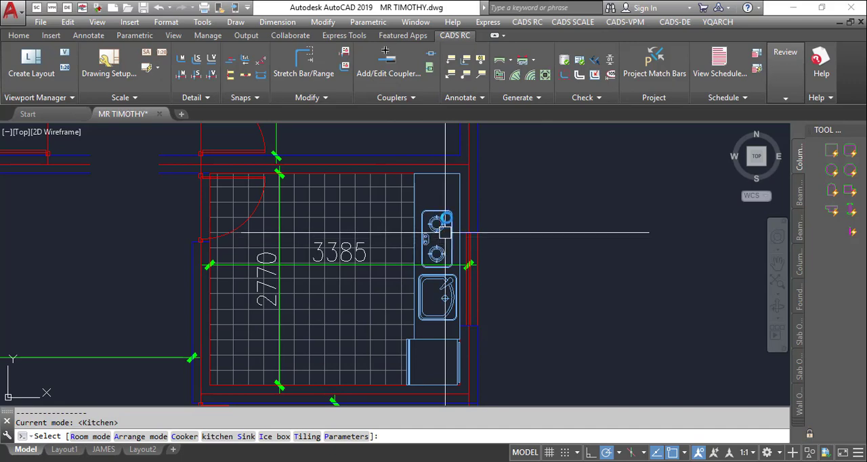
click(447, 214)
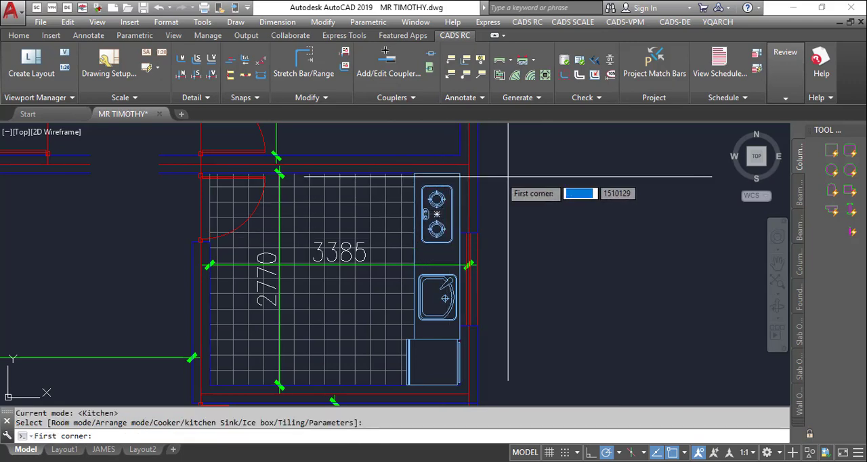
- Examine the kitchen's sink, cooker and floor tiling up close
scroll(601, 157, down, 3)
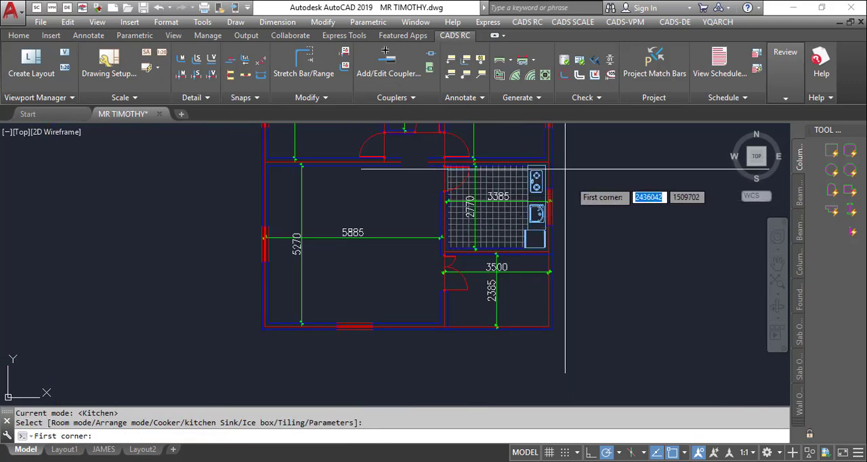
scroll(525, 160, up, 2)
scroll(542, 234, up, 4)
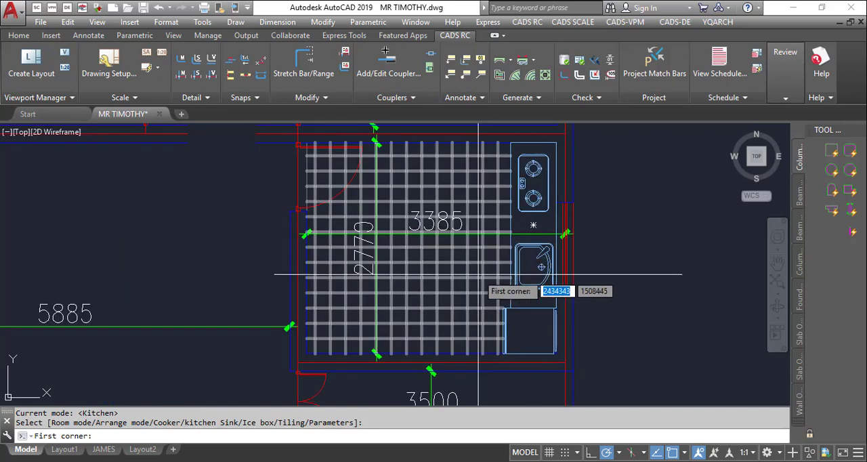
scroll(573, 251, up, 2)
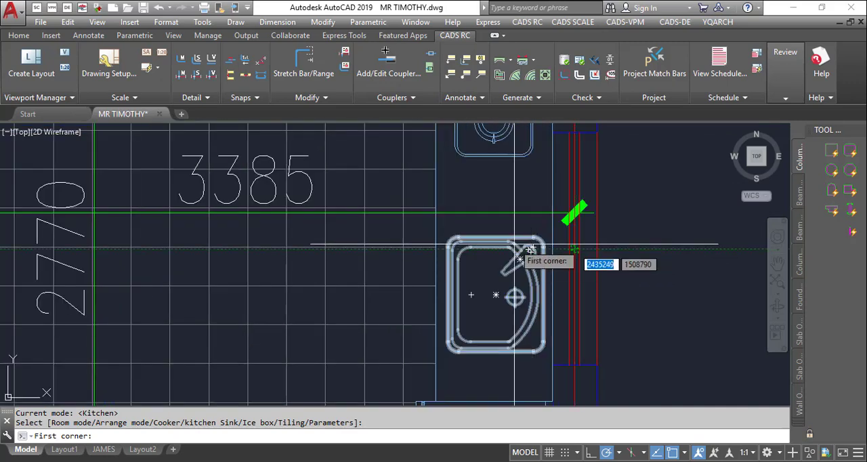
scroll(462, 199, down, 4)
scroll(475, 160, up, 2)
scroll(482, 166, up, 3)
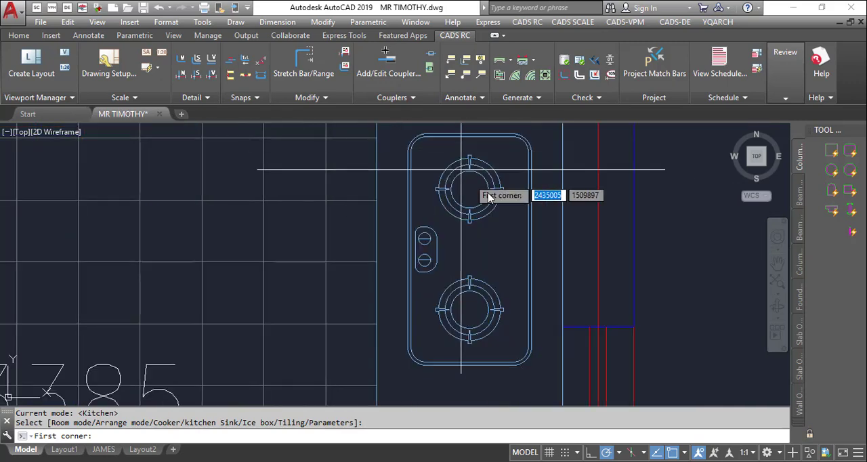
- Try the C option at the kitchen's first-corner prompt, and cancel the furniture command
scroll(556, 182, down, 5)
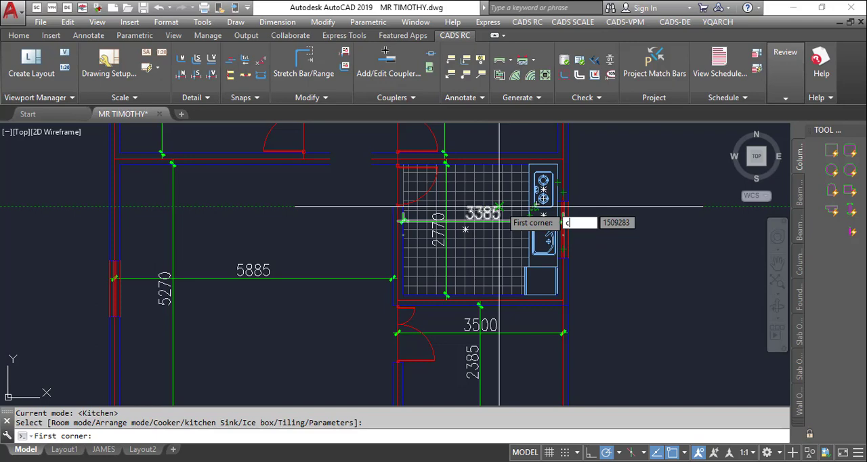
key(Return)
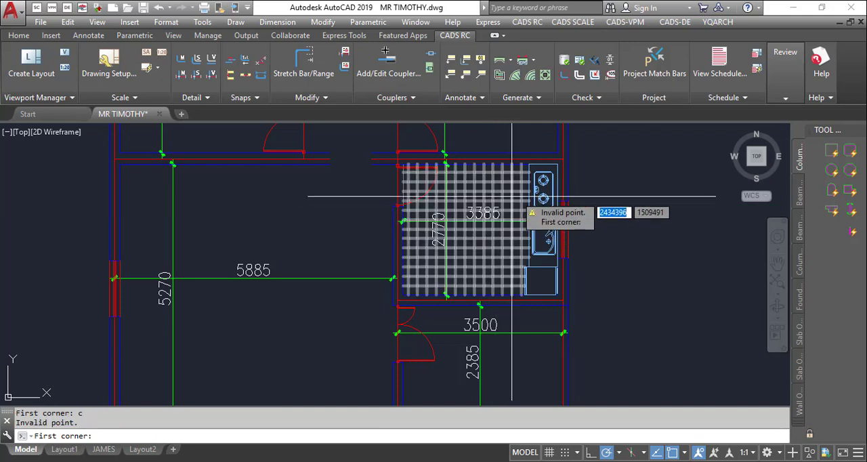
scroll(574, 159, up, 4)
key(Escape)
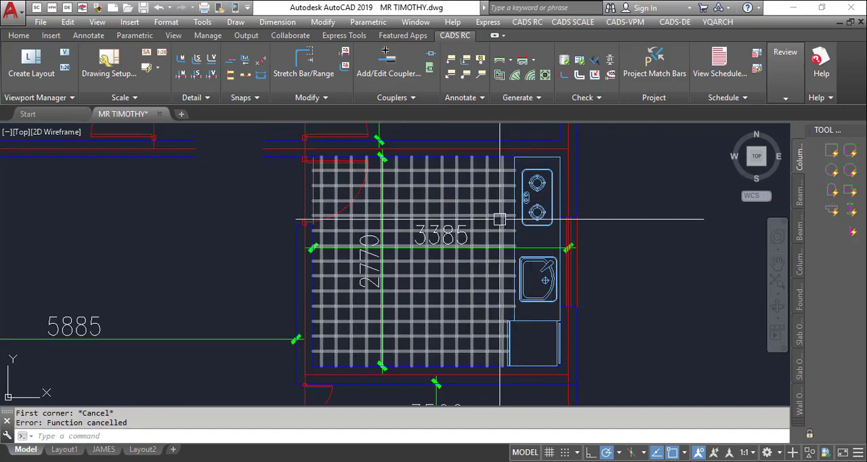
- Start the furniture and sanitary ware command JJ and choose the Living Room arrangement
scroll(538, 211, down, 5)
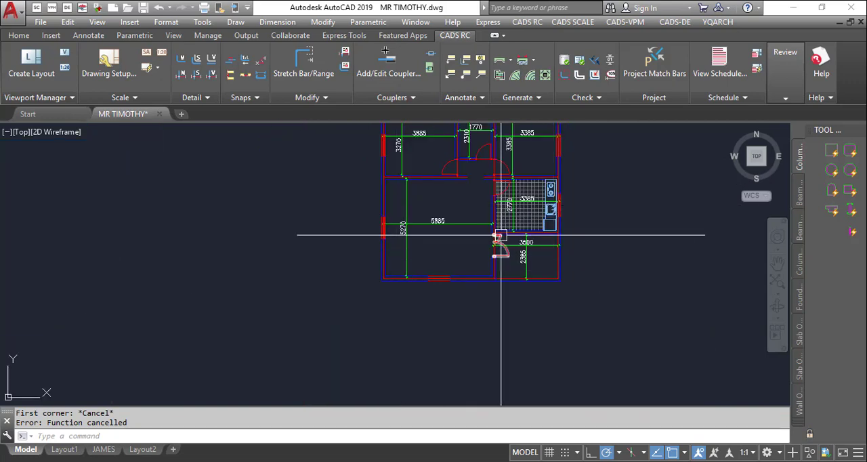
scroll(410, 261, up, 4)
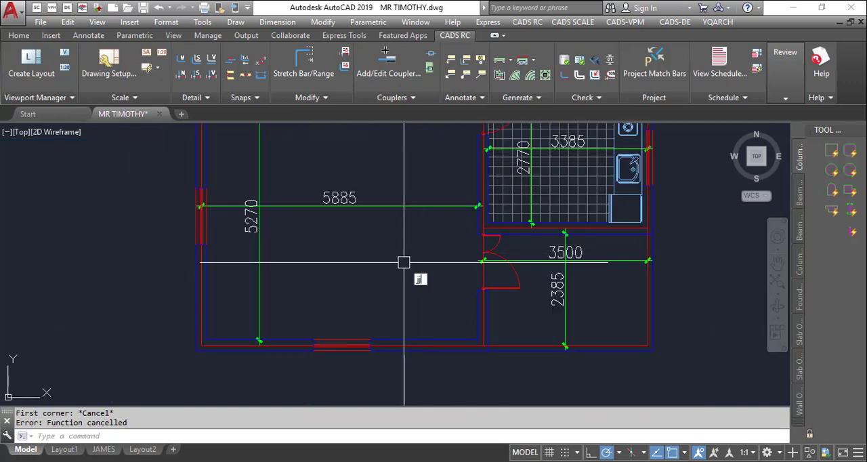
text(jj)
key(Return)
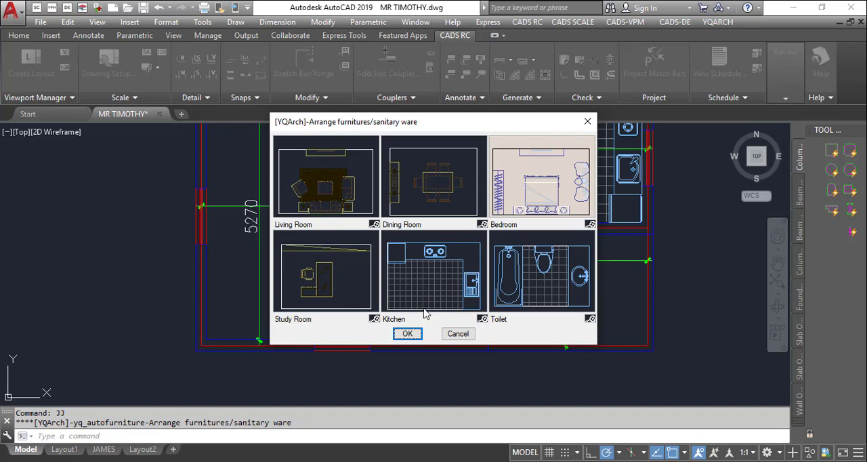
click(319, 192)
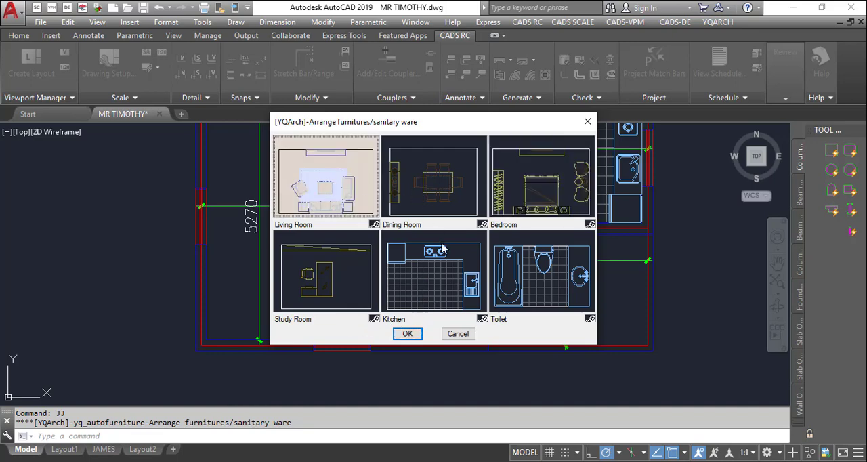
click(397, 333)
- Define the living room area between the upper-left and lower-right inner corners of the large 5885 by 5270 room
scroll(321, 246, down, 6)
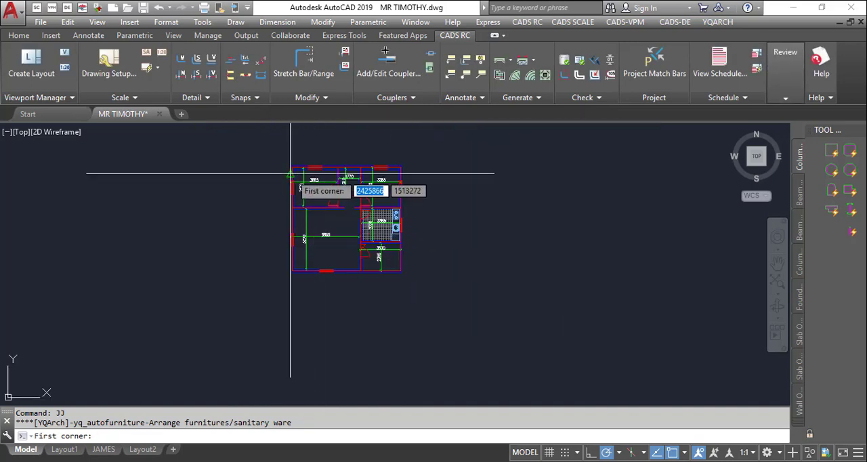
scroll(298, 200, up, 6)
scroll(302, 227, up, 2)
click(284, 240)
scroll(284, 240, down, 6)
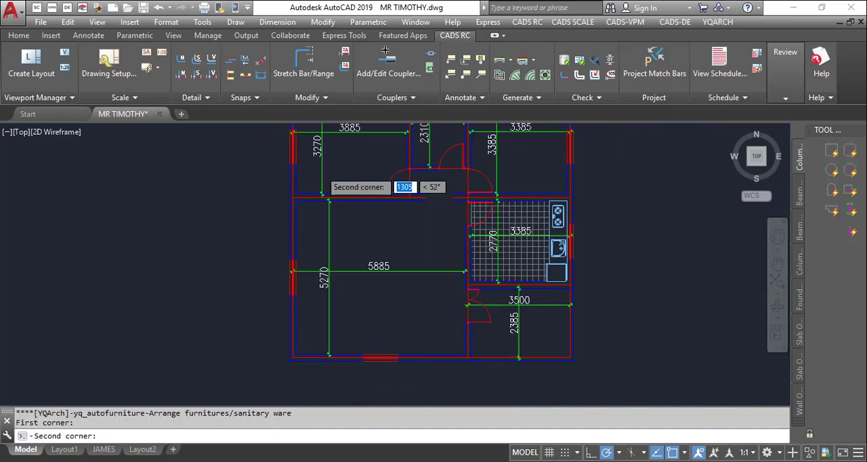
scroll(413, 288, up, 8)
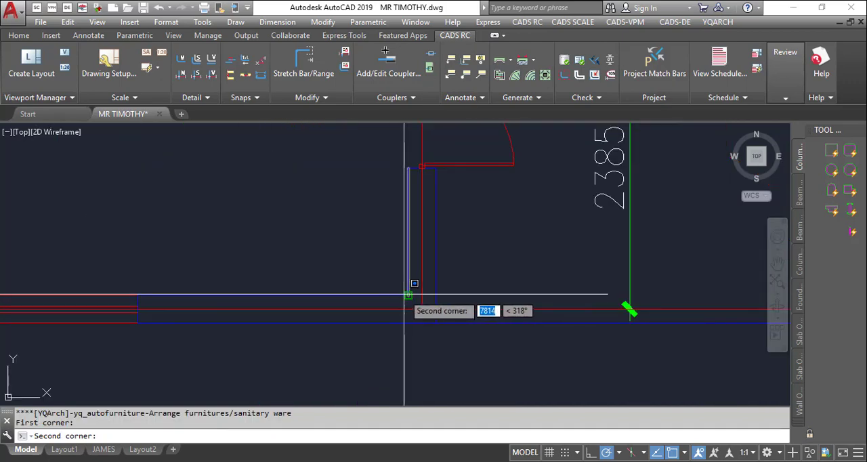
click(425, 286)
- Place the living room furniture with the sofa set against the upper wall and the TV cabinet on the lower wall, and end the command
scroll(434, 286, down, 4)
scroll(393, 248, down, 3)
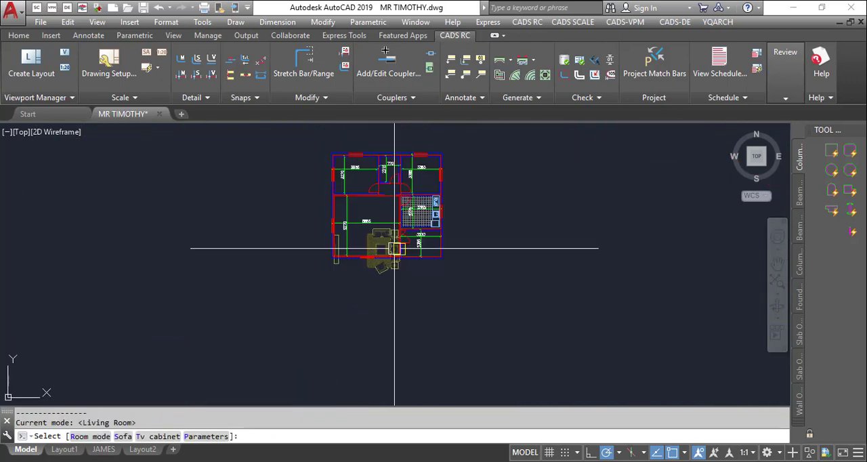
scroll(393, 248, up, 2)
scroll(377, 219, up, 2)
scroll(368, 196, down, 3)
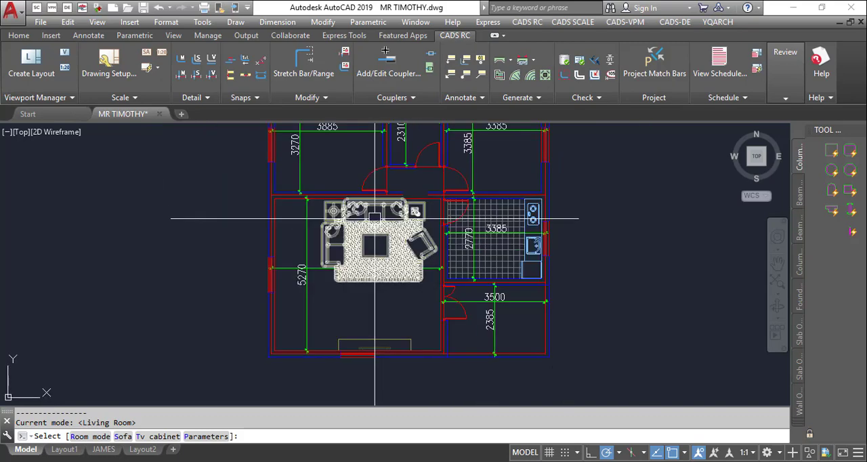
scroll(373, 220, up, 2)
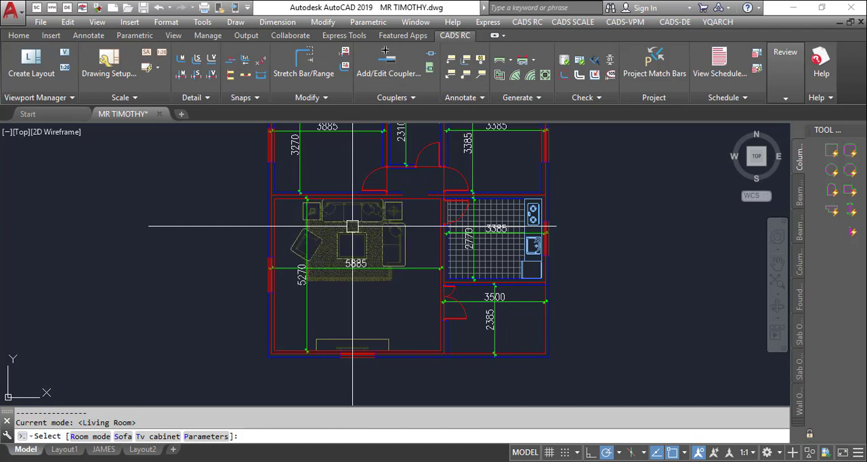
click(353, 227)
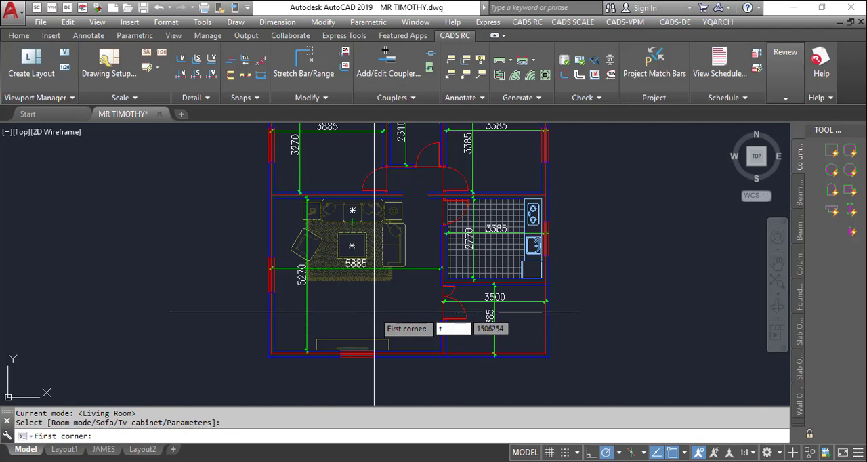
key(Escape)
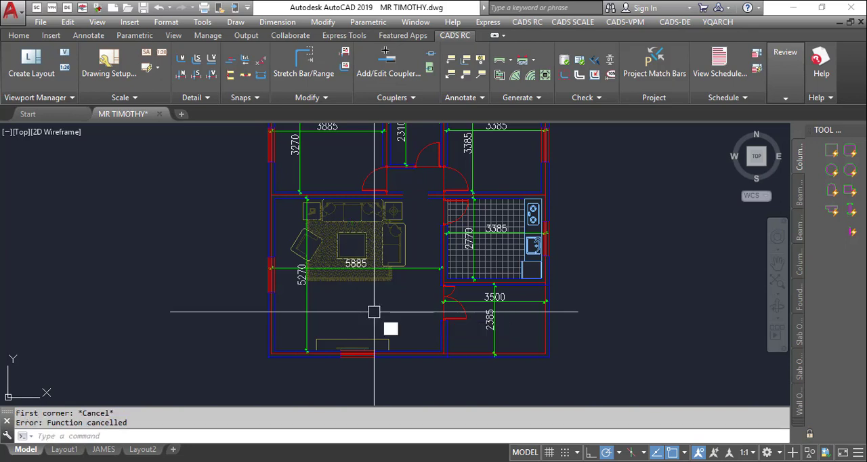
text(t)
key(Return)
key(Escape)
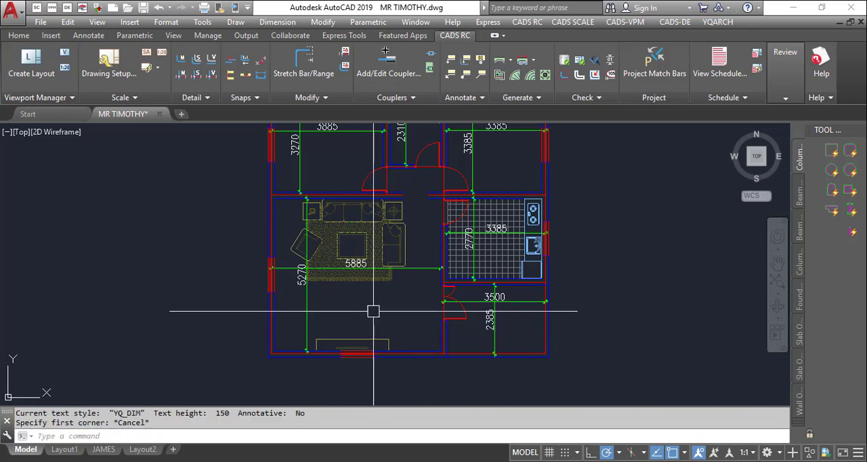
- Try to open the living room's sofa set block yq_sofa_01 for editing
click(374, 267)
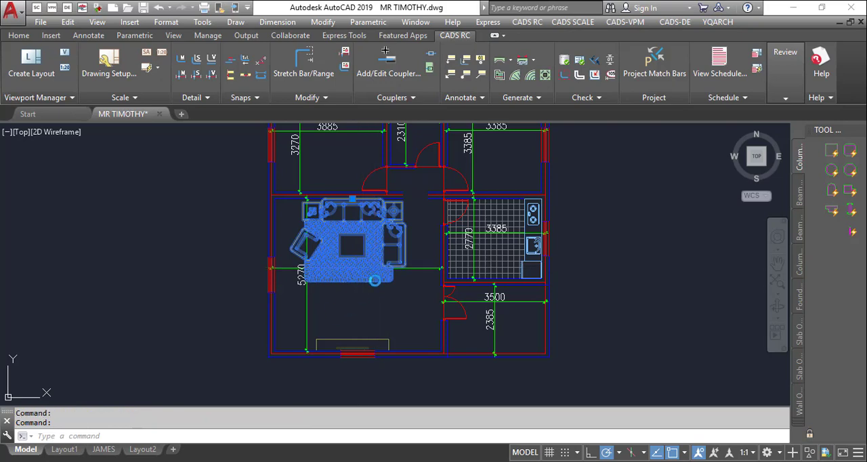
double_click(374, 278)
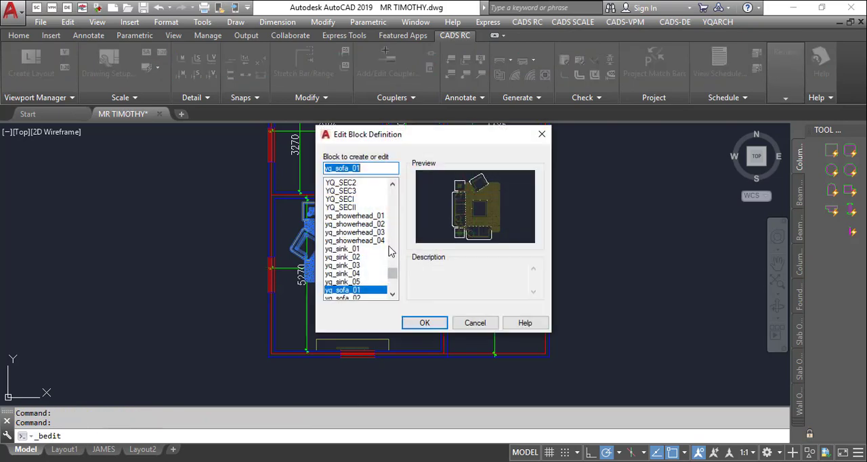
click(424, 322)
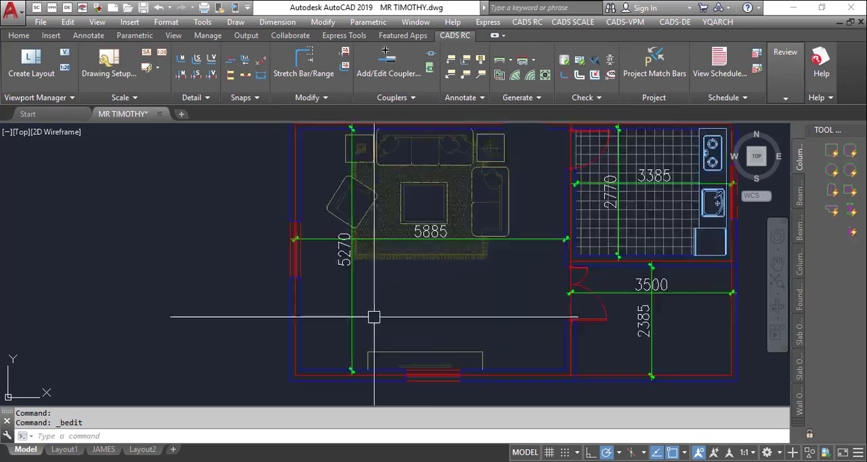
- Restart the furniture command JJ for the top-left room and choose the Bedroom arrangement
scroll(408, 295, down, 2)
scroll(373, 186, up, 1)
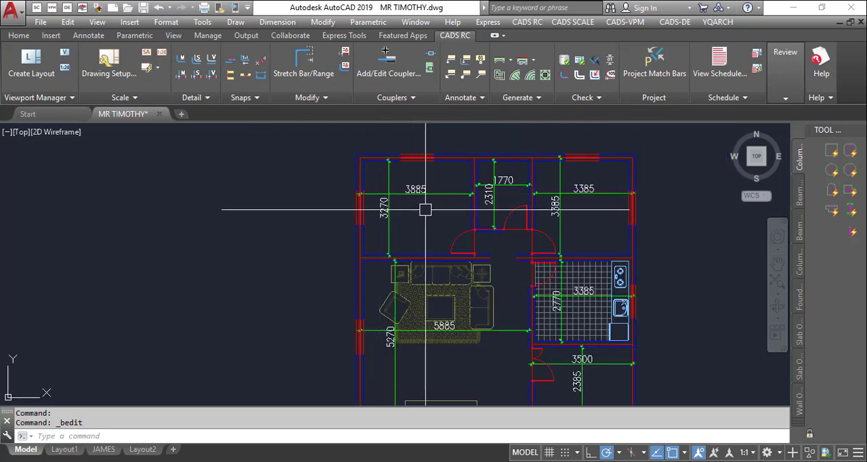
text(jj)
key(Return)
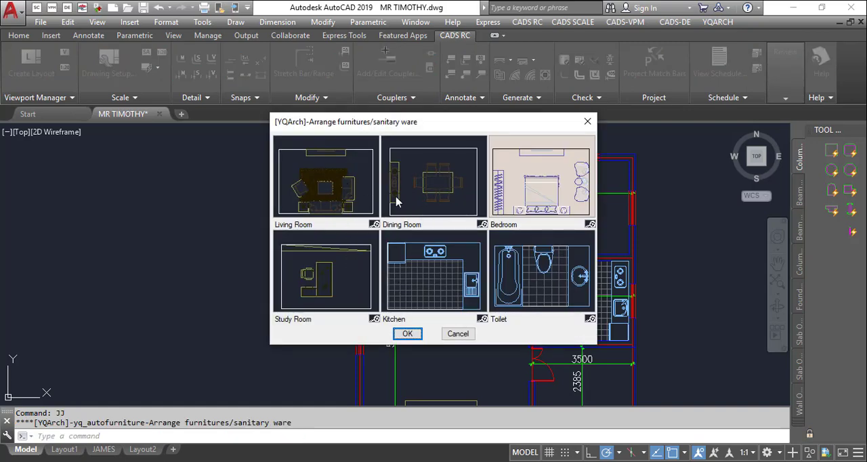
click(533, 217)
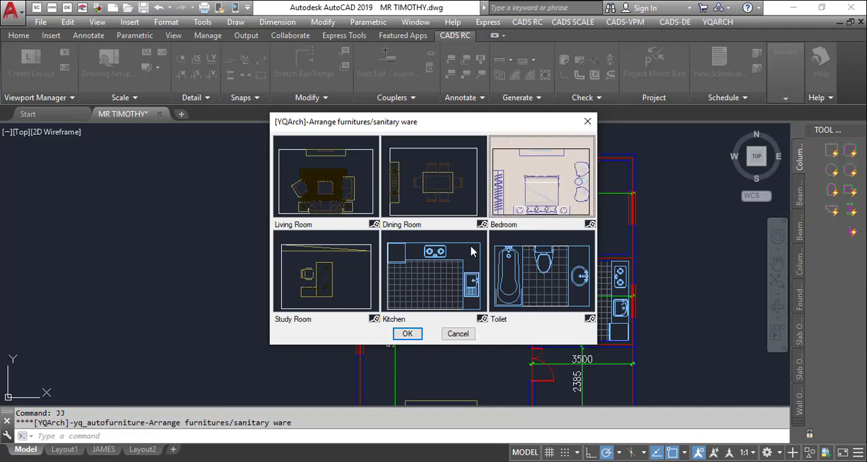
click(406, 334)
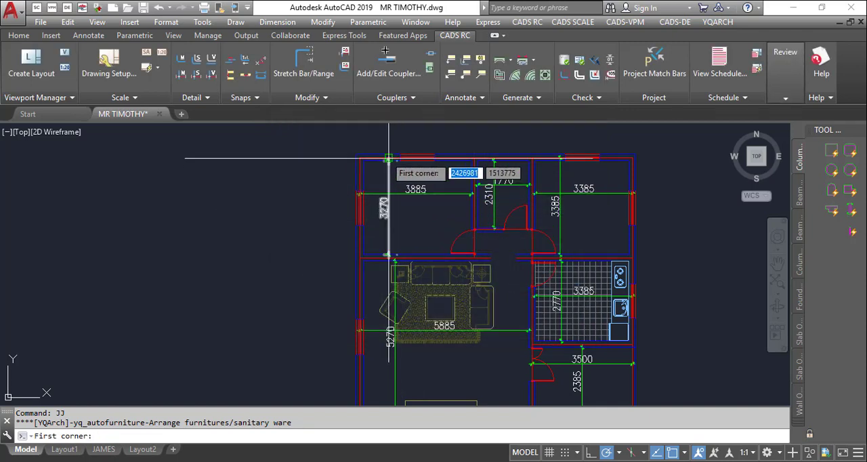
- Define the bedroom area between the upper-left and lower-right inner corners of the top-left room
scroll(397, 165, up, 5)
click(299, 172)
scroll(303, 159, down, 5)
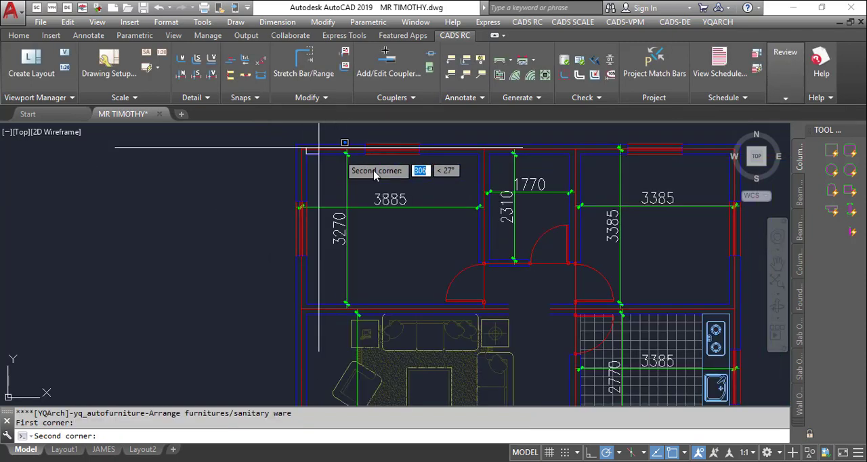
scroll(435, 283, up, 5)
scroll(437, 284, up, 3)
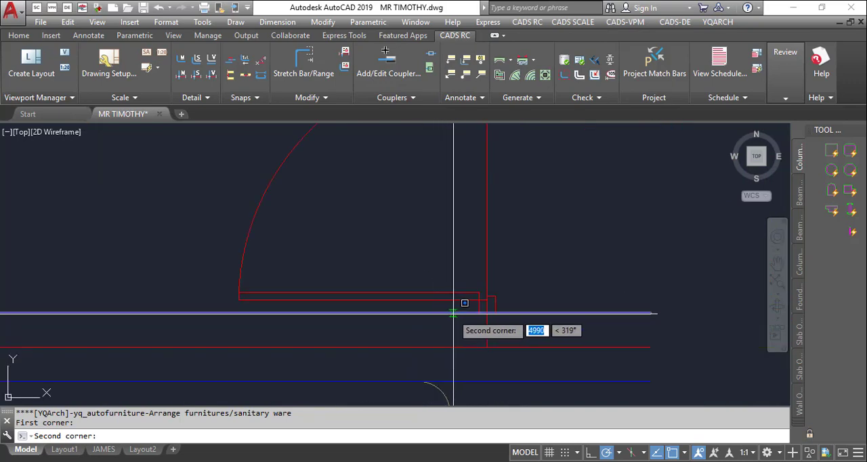
click(467, 312)
- Place the bedroom furniture with the bed against the right wall, wardrobe along the upper wall and TV cabinet on the left wall, and end the command
key(Return)
scroll(490, 311, down, 6)
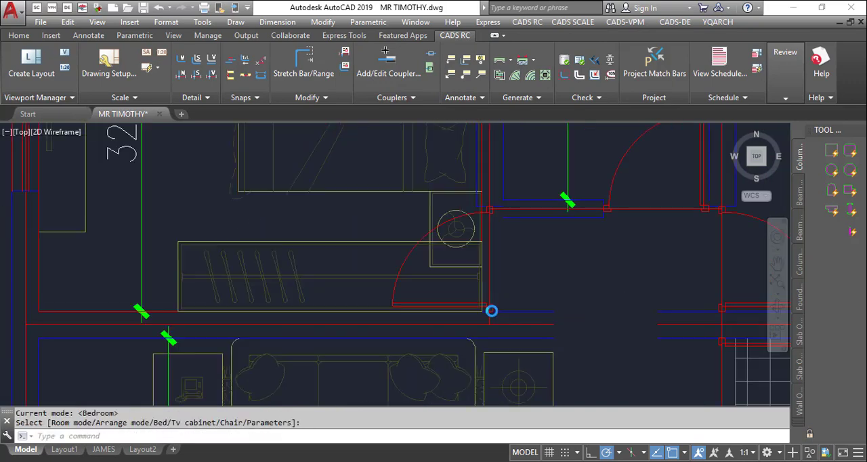
scroll(375, 260, up, 4)
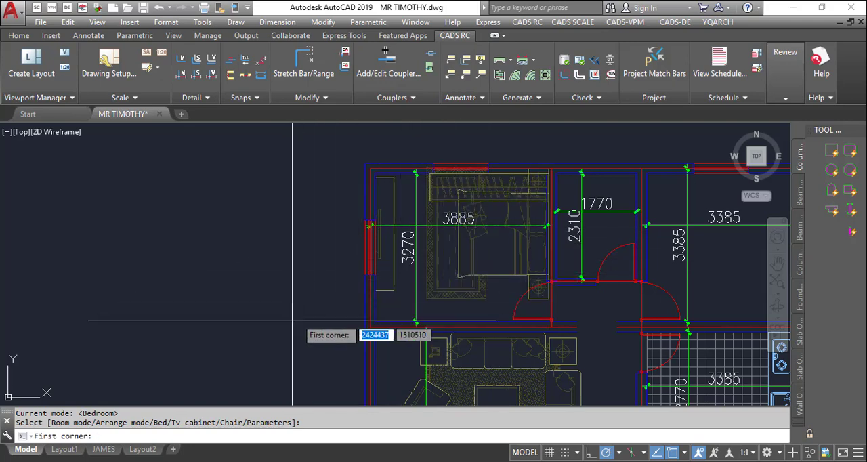
scroll(434, 203, down, 5)
scroll(474, 203, up, 6)
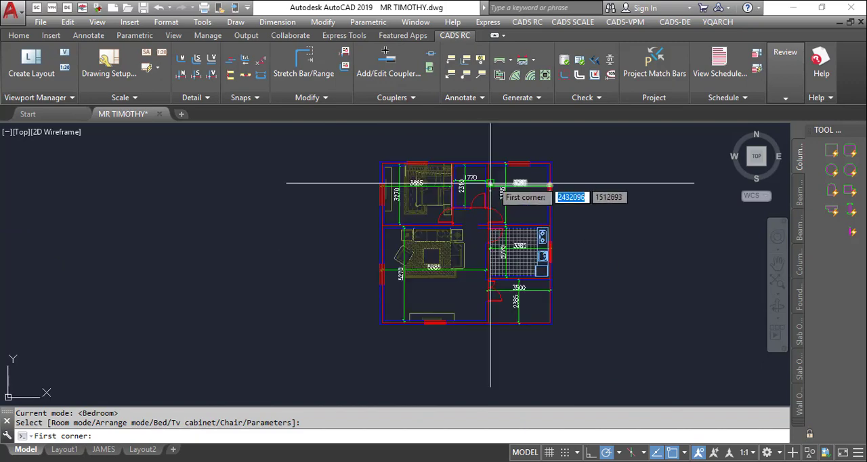
key(Escape)
- Start the furniture command JJ again and choose the Living Room arrangement for the top-right room
scroll(488, 196, down, 4)
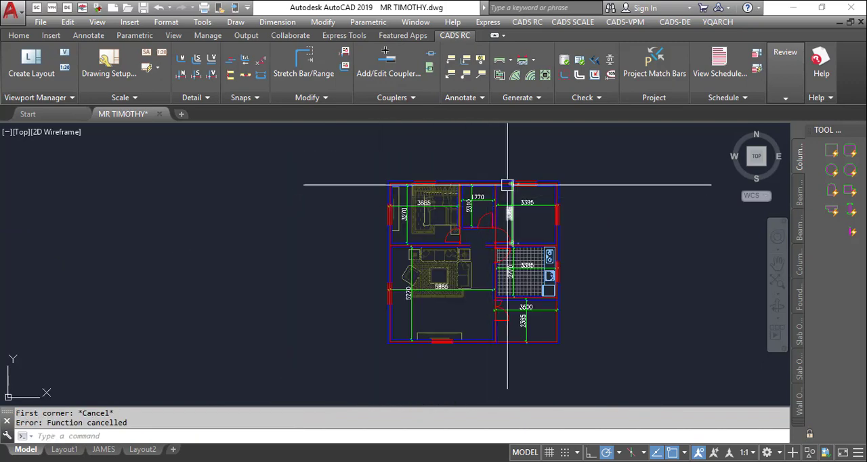
scroll(472, 246, up, 3)
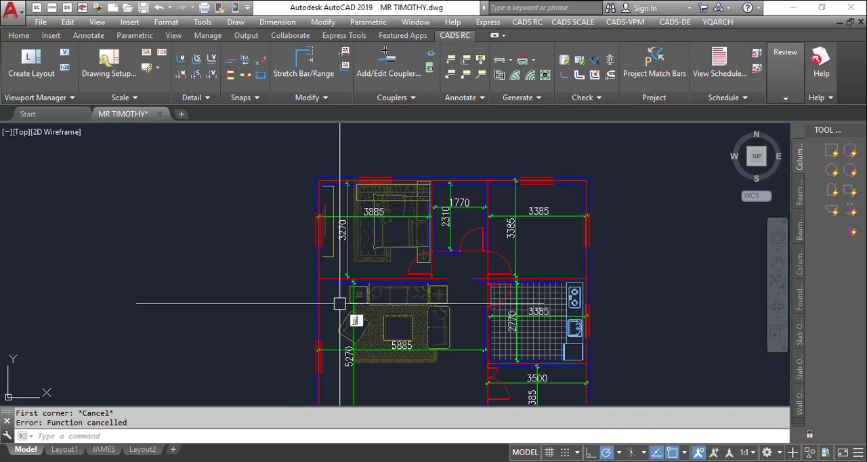
key(Return)
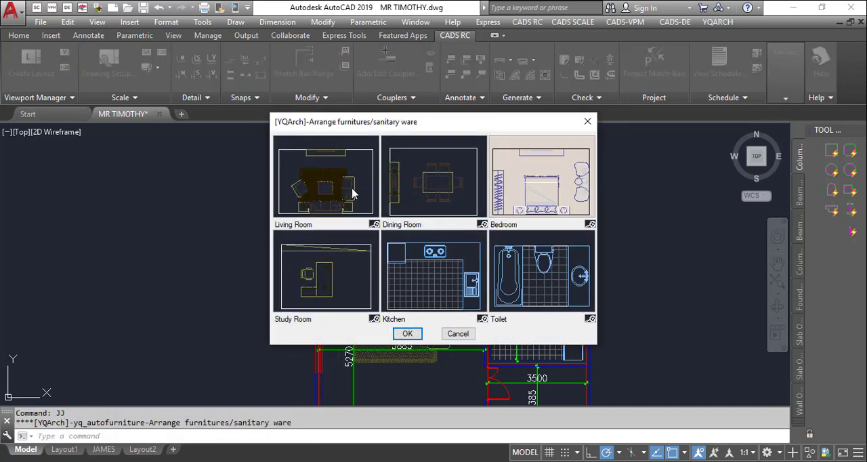
click(341, 193)
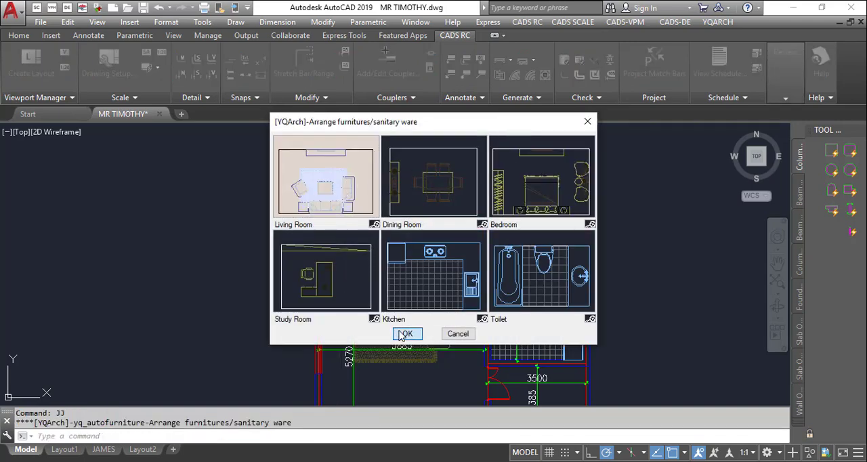
click(407, 333)
- Define the living room area between the upper-left and lower-right inner corners of the top-right room
scroll(461, 200, up, 5)
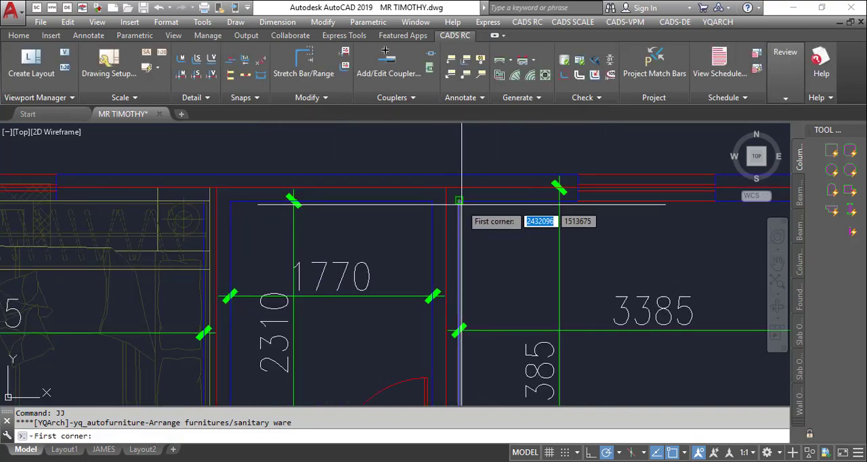
click(458, 200)
scroll(421, 191, down, 6)
scroll(545, 256, up, 5)
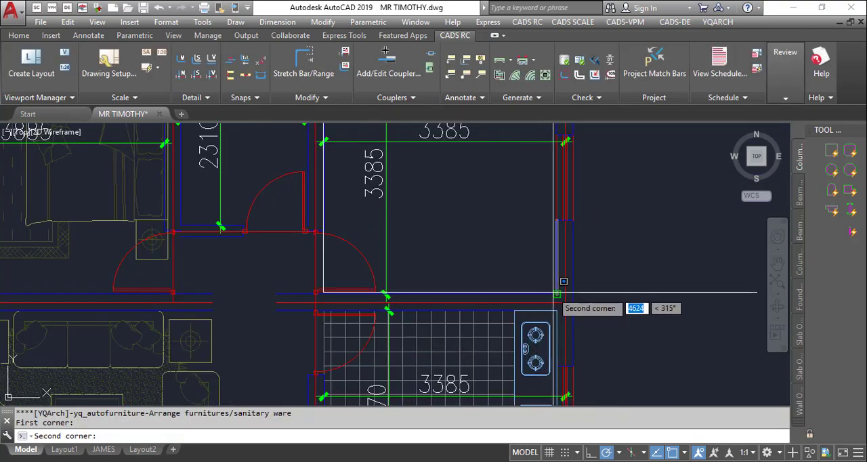
click(525, 271)
- Try different orientations of the sofa set in the top-right room, and cancel the furniture command
scroll(475, 231, down, 4)
scroll(467, 221, up, 3)
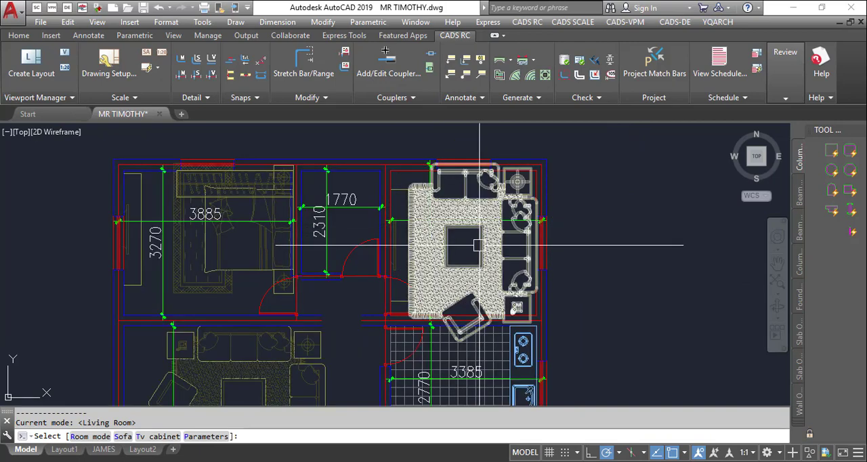
click(480, 243)
click(481, 239)
click(481, 242)
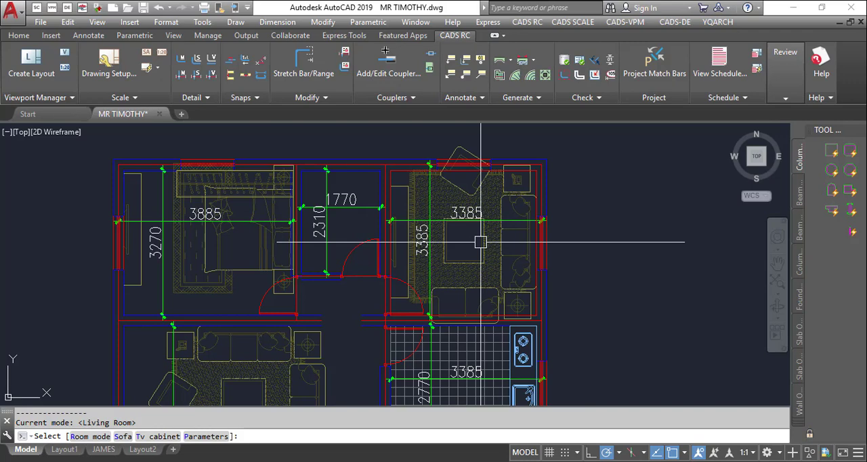
click(480, 242)
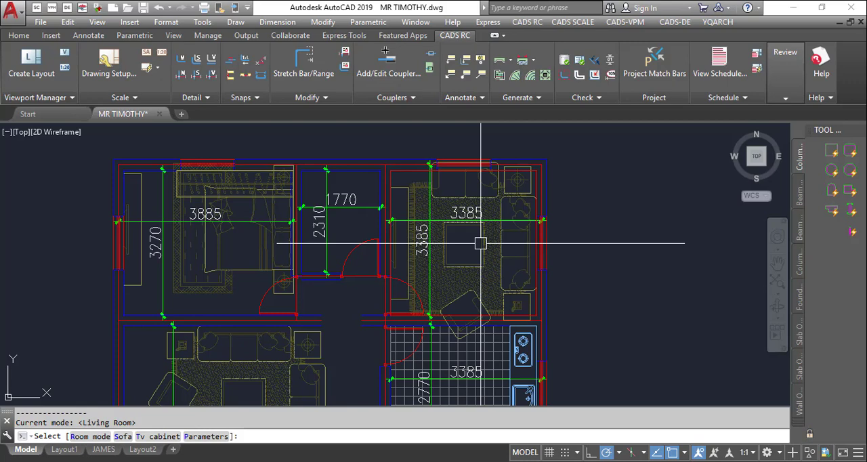
key(Escape)
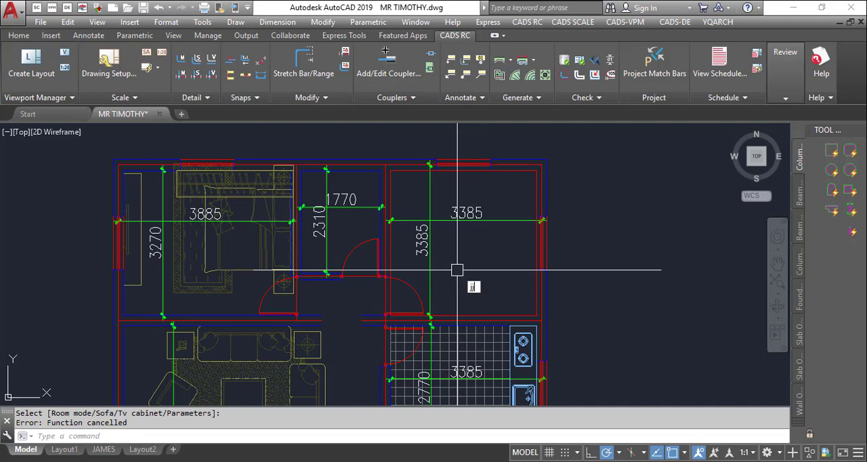
- Start the furniture command JJ with the Bedroom arrangement and define its area between the upper-left and lower-right inner corners of the top-right room
key(Return)
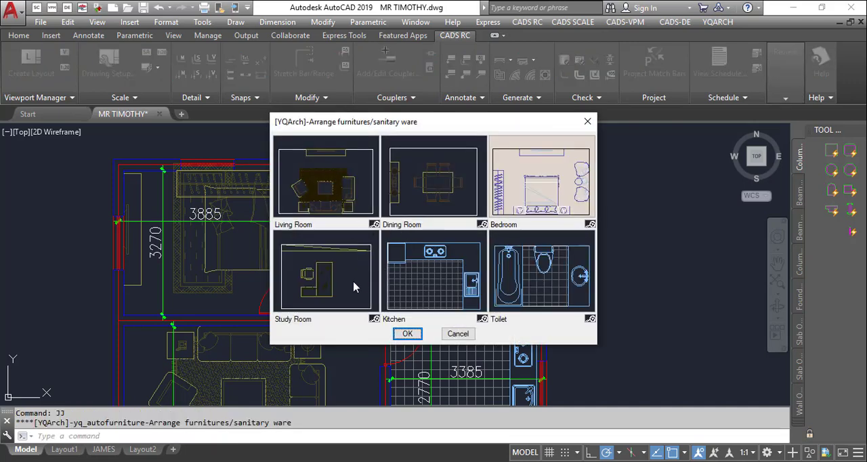
click(546, 215)
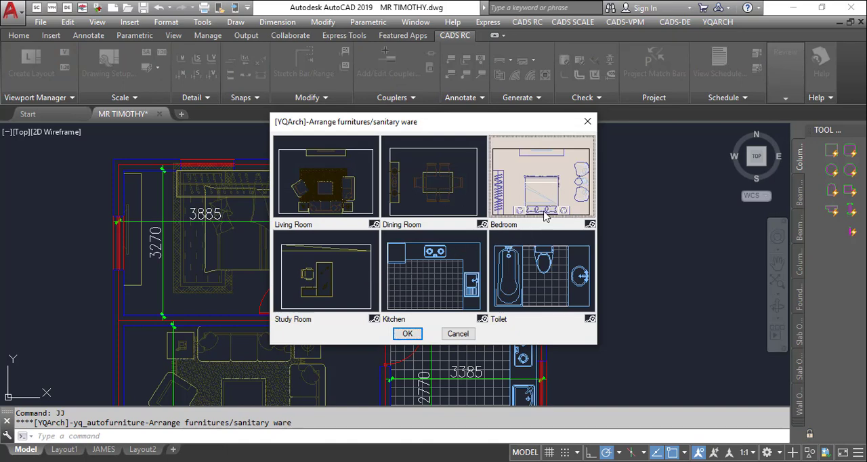
click(407, 333)
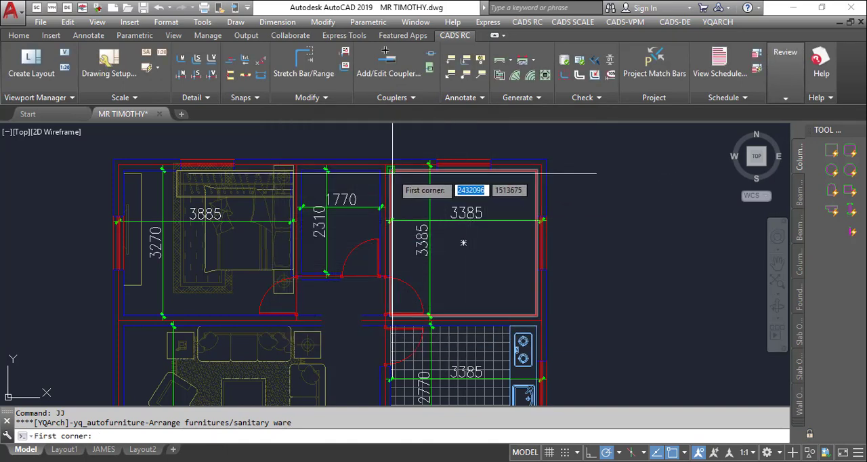
click(392, 172)
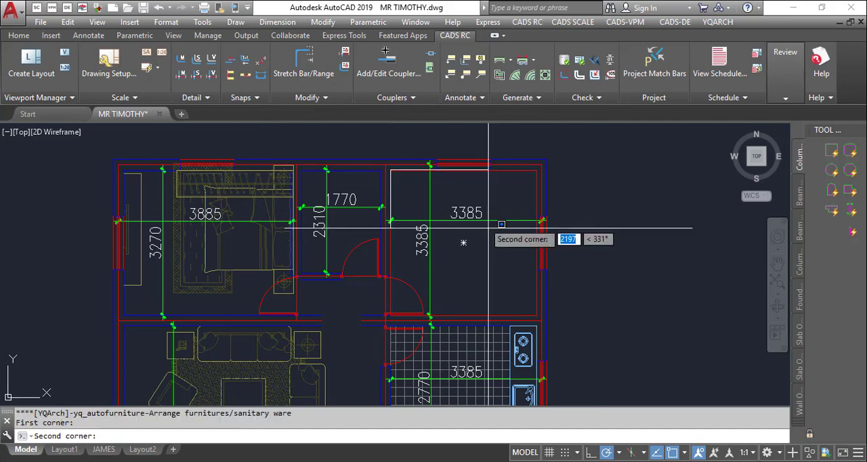
click(532, 315)
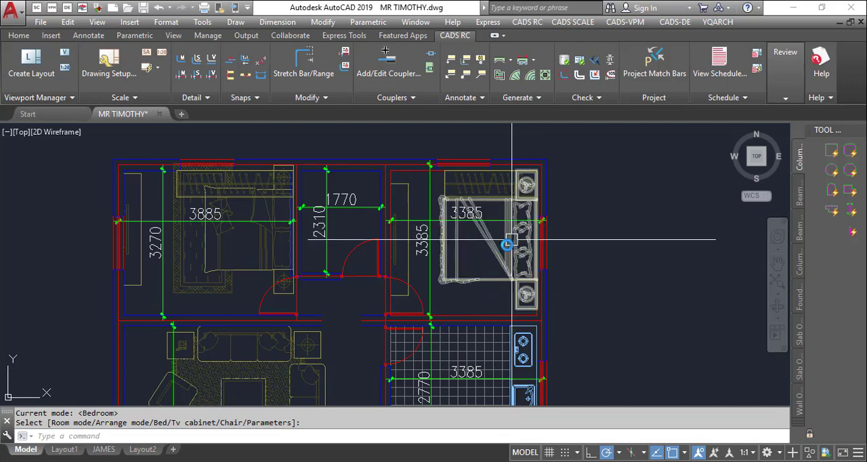
- Place the bedroom furniture with the bed against the right wall, wardrobe along the lower wall and TV cabinet on the left wall, and end the command
click(511, 240)
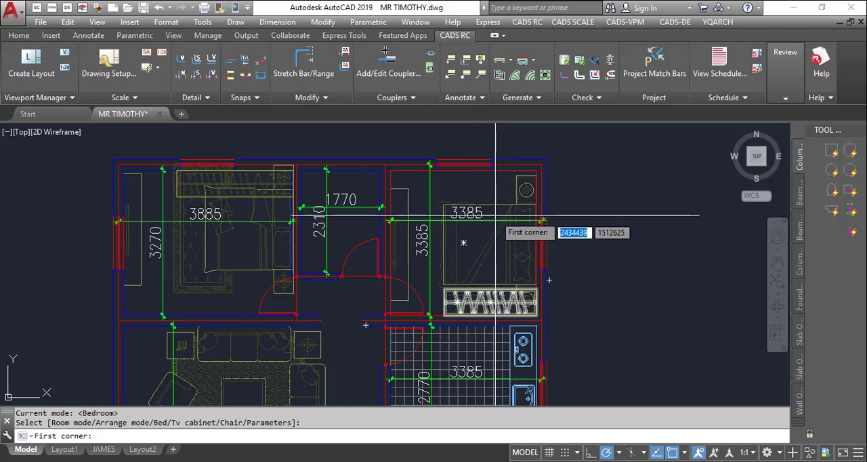
key(Escape)
scroll(573, 145, down, 4)
scroll(537, 229, up, 3)
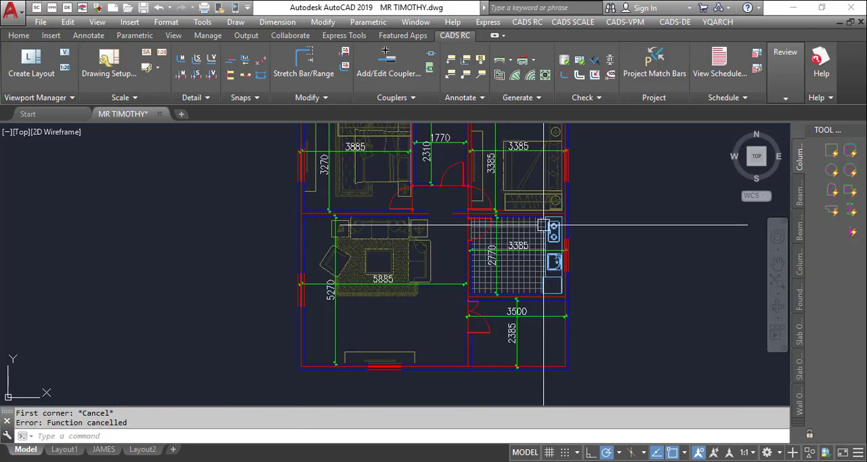
scroll(408, 285, down, 3)
scroll(380, 218, up, 5)
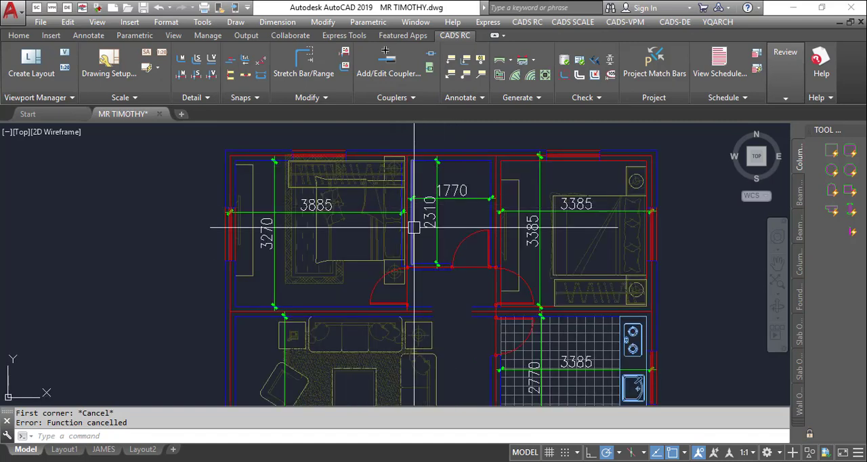
- Start JJ again with the Toilet arrangement and define its area between the upper-left and lower-right inner corners of the small room between the bedrooms
key(Return)
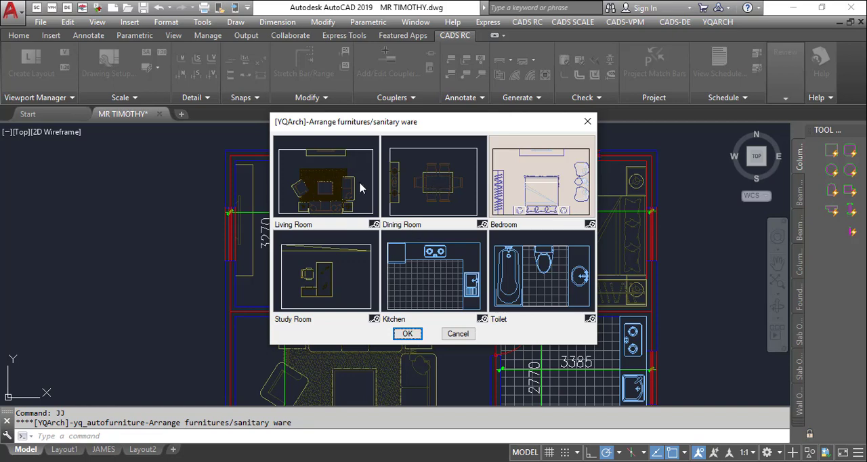
click(525, 266)
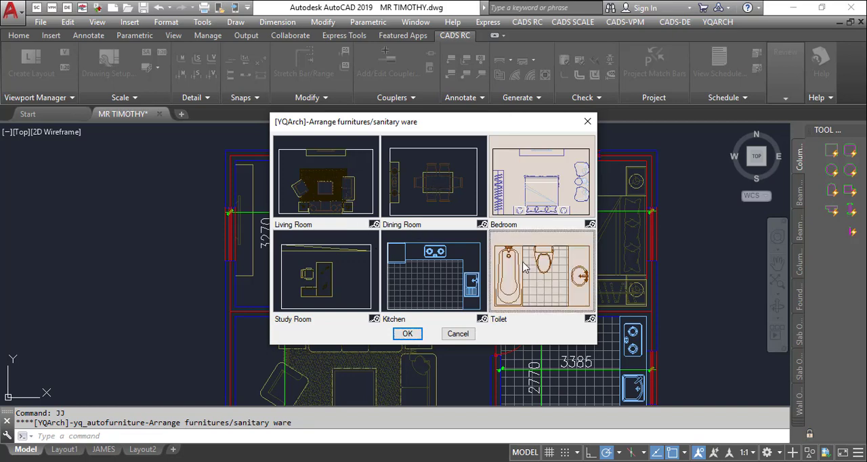
click(407, 335)
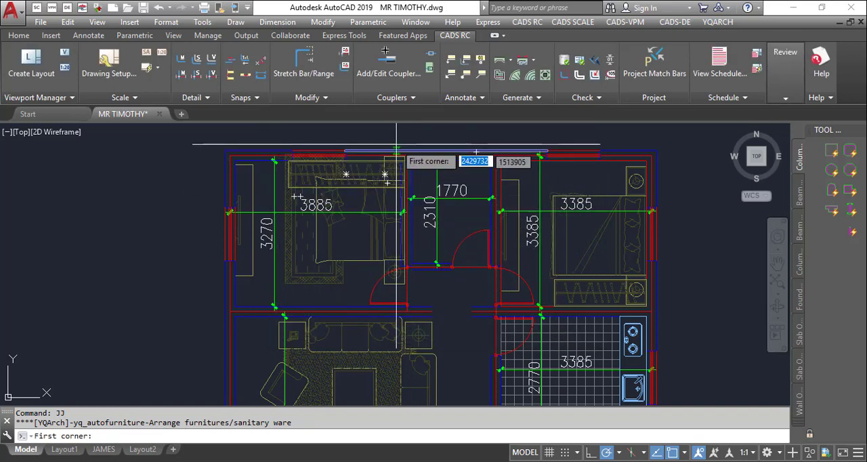
scroll(417, 173, up, 3)
click(422, 176)
scroll(422, 178, down, 3)
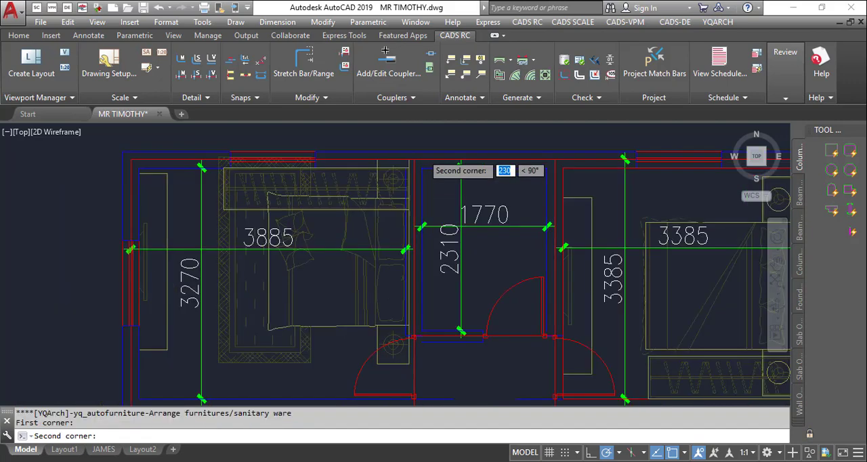
scroll(523, 289, up, 5)
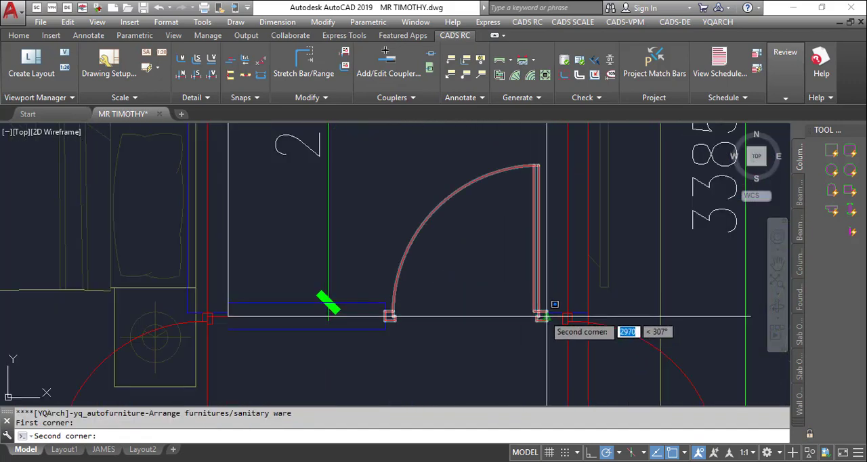
click(548, 314)
- Place the toilet fixtures with the sink along the left wall, closestool on the upper wall and bath tub against the right wall, and end the command
scroll(547, 314, down, 5)
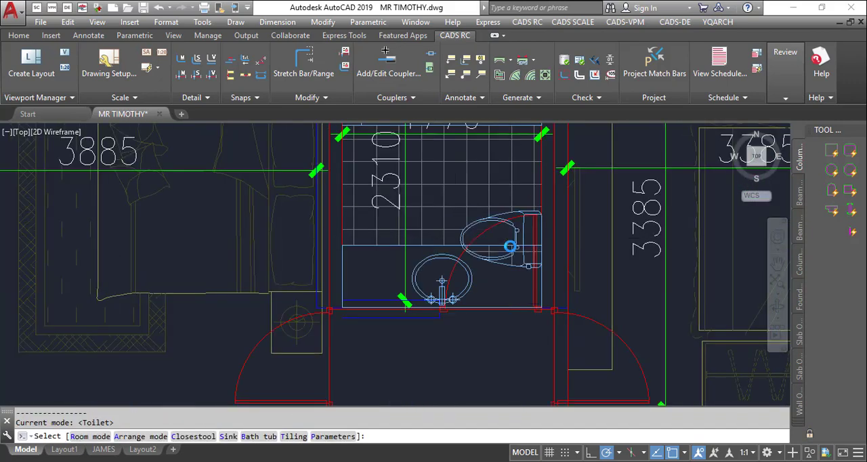
scroll(466, 158, down, 3)
scroll(475, 169, up, 3)
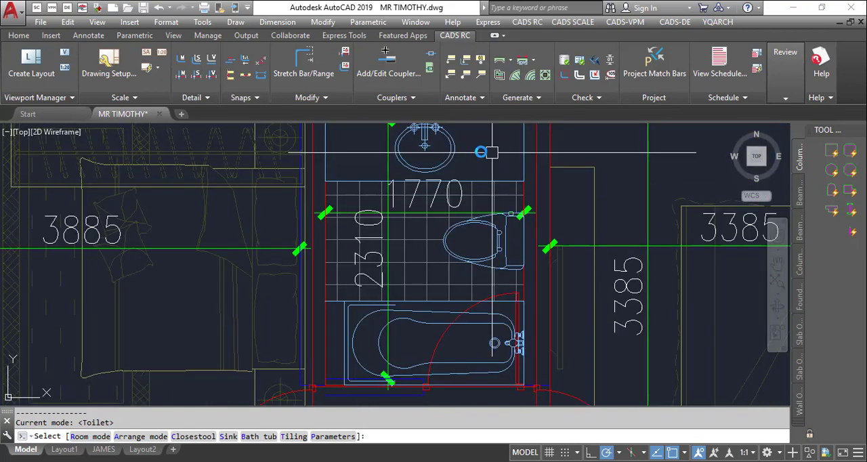
scroll(482, 179, down, 3)
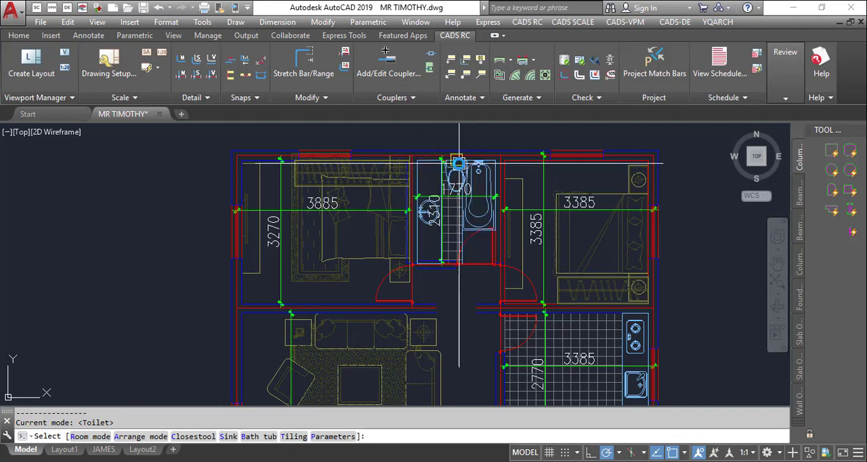
click(459, 162)
scroll(459, 163, down, 4)
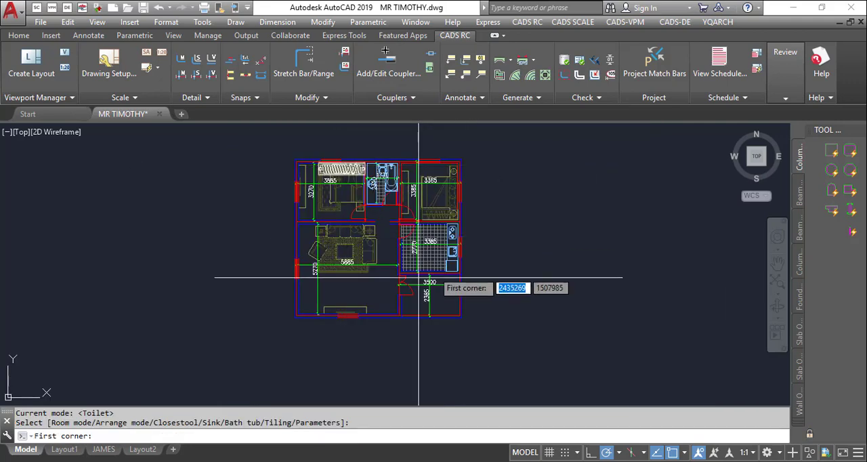
scroll(303, 245, up, 3)
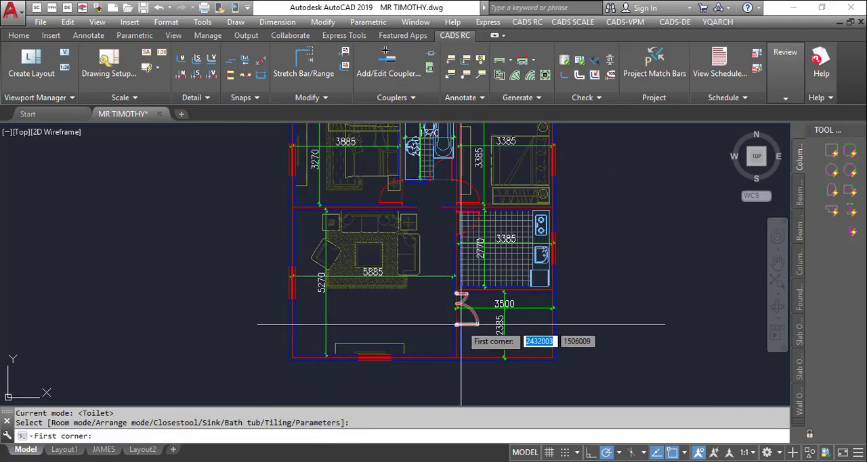
scroll(474, 320, down, 2)
scroll(452, 258, up, 2)
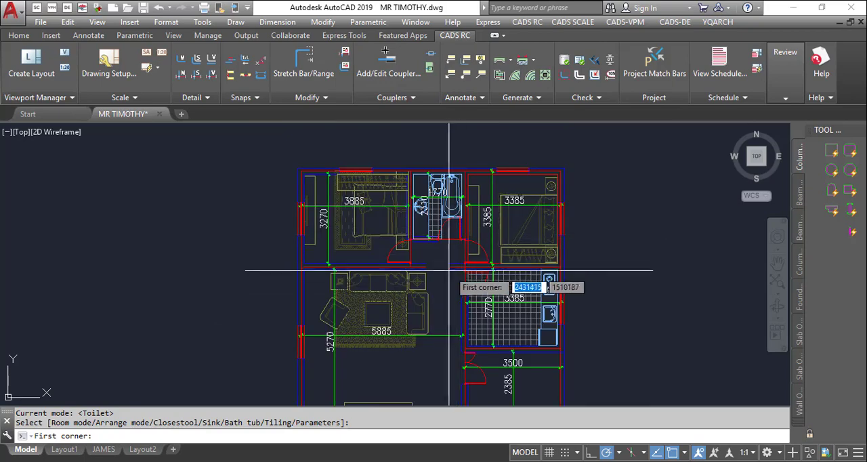
key(Escape)
scroll(508, 260, down, 3)
scroll(482, 190, up, 3)
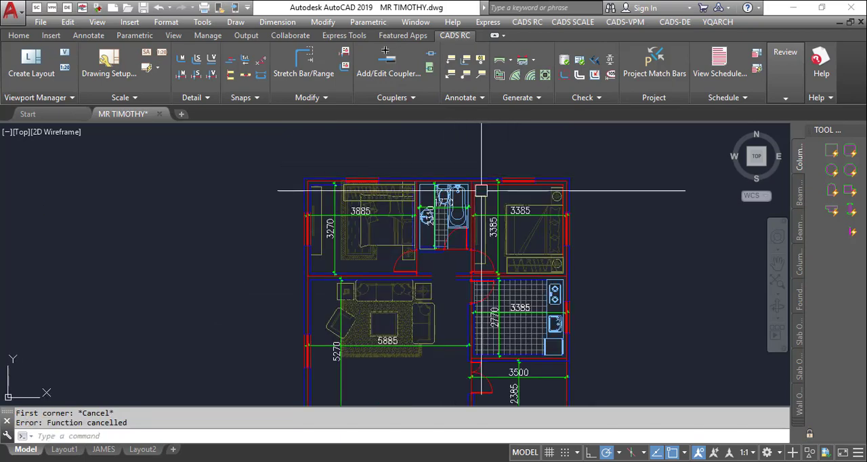
key(Escape)
key(Escape)
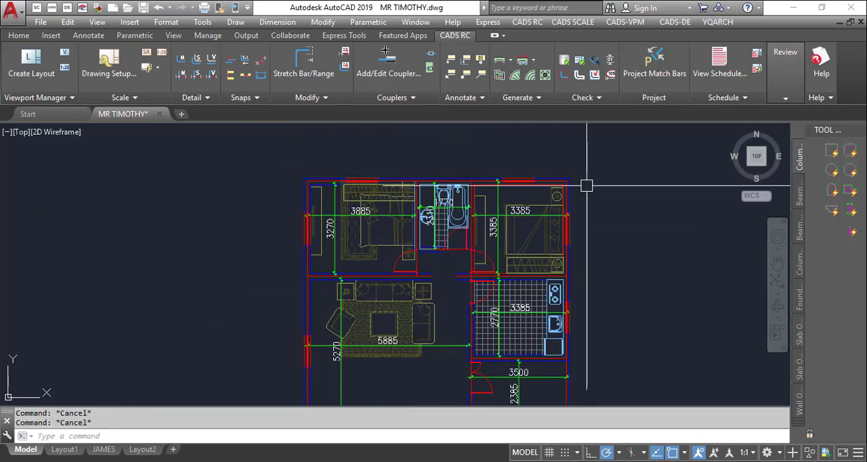
- Add the outer dimensions around the whole floor plan with the DDGZ command, keeping the same selection for the cupboard lines
scroll(587, 185, down, 2)
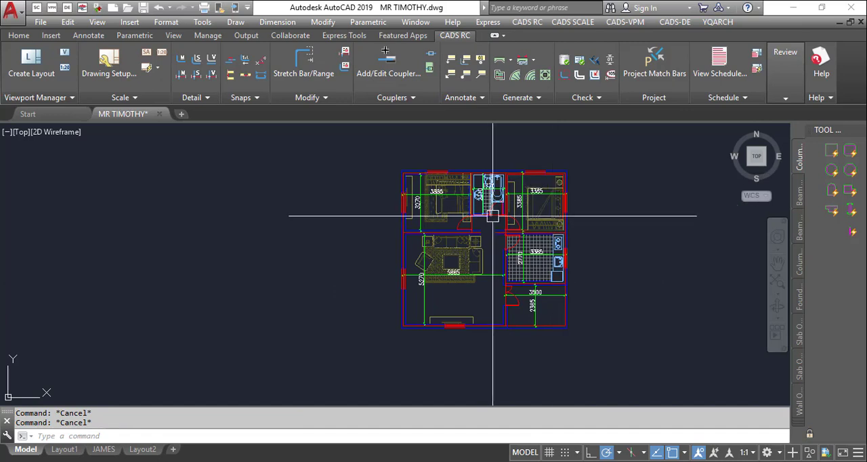
text(d)
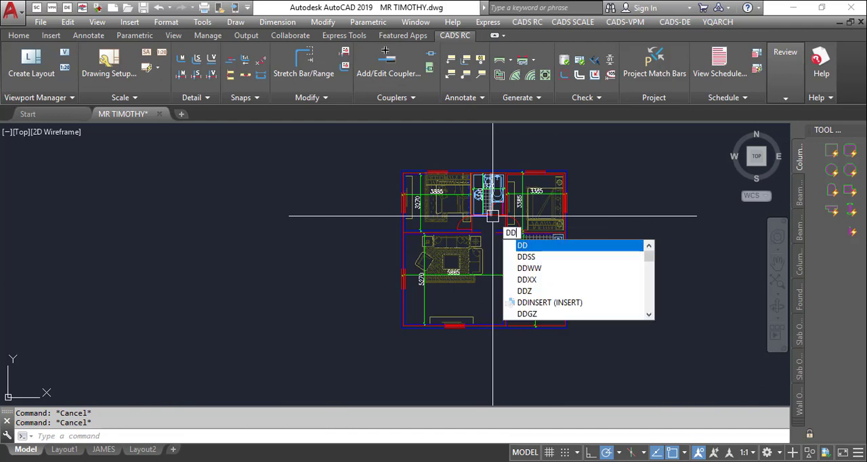
text(gz)
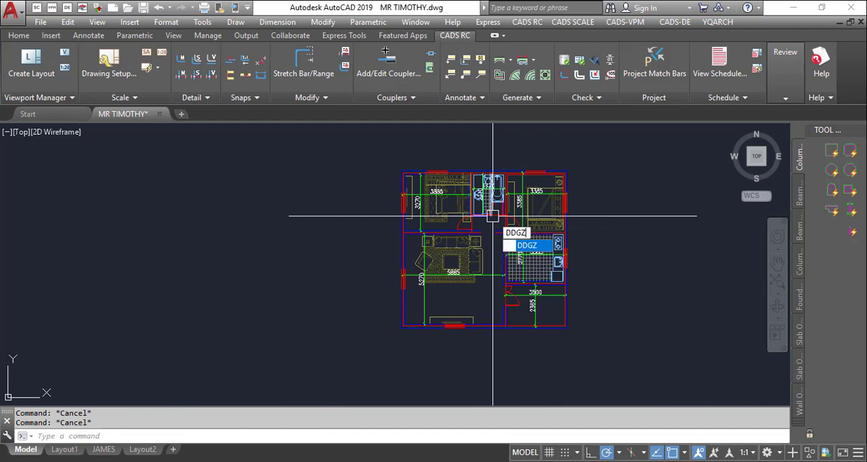
key(Return)
click(389, 163)
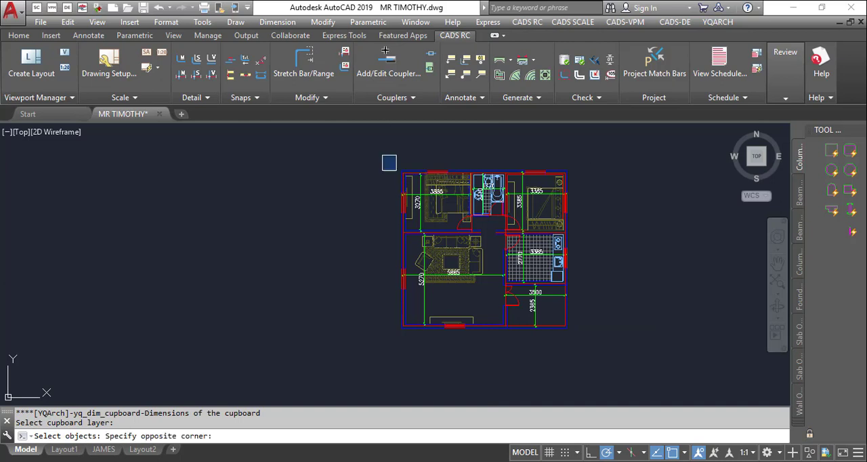
click(590, 319)
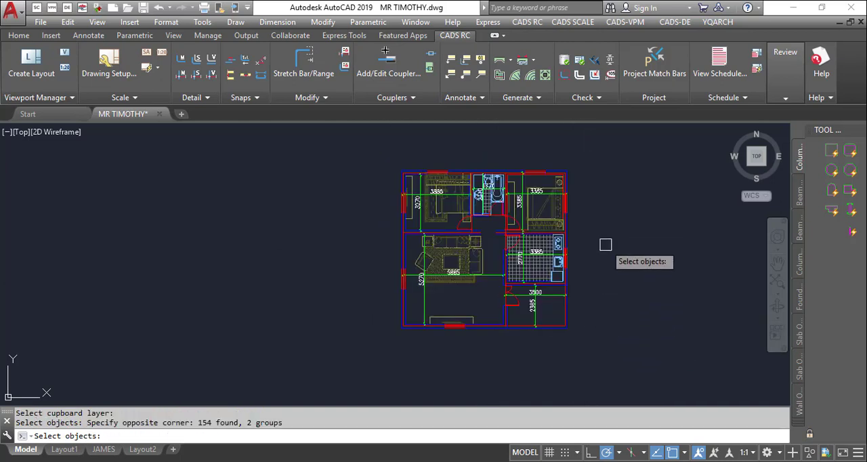
key(Return)
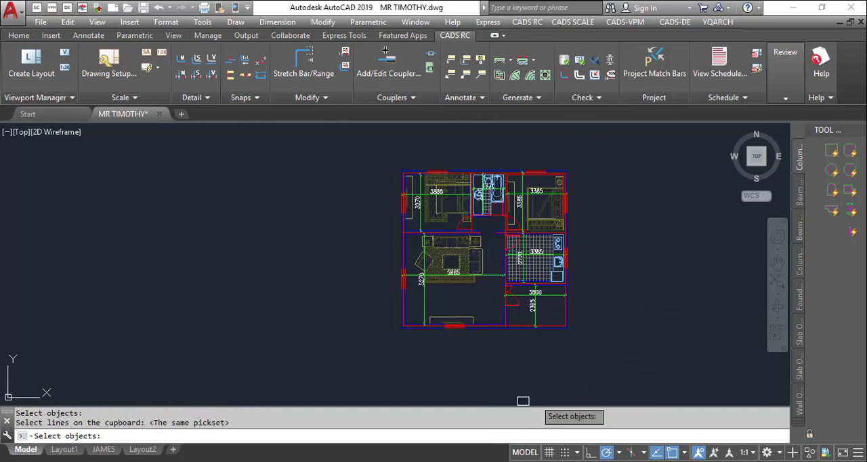
key(Return)
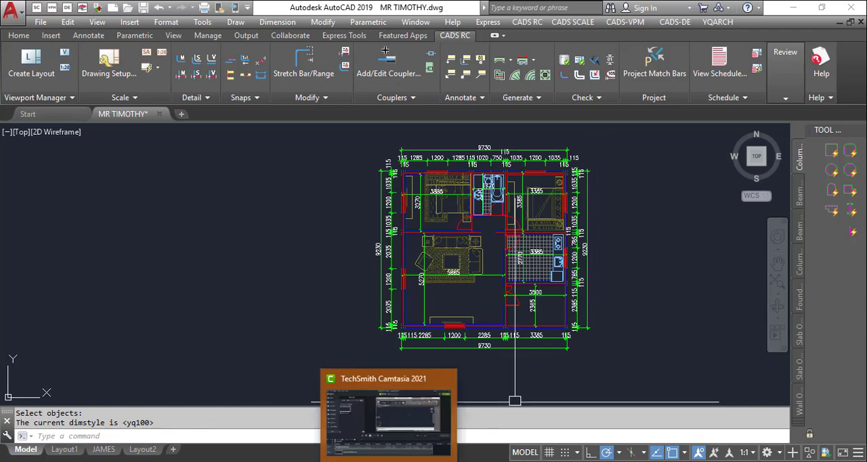
click(389, 461)
click(371, 71)
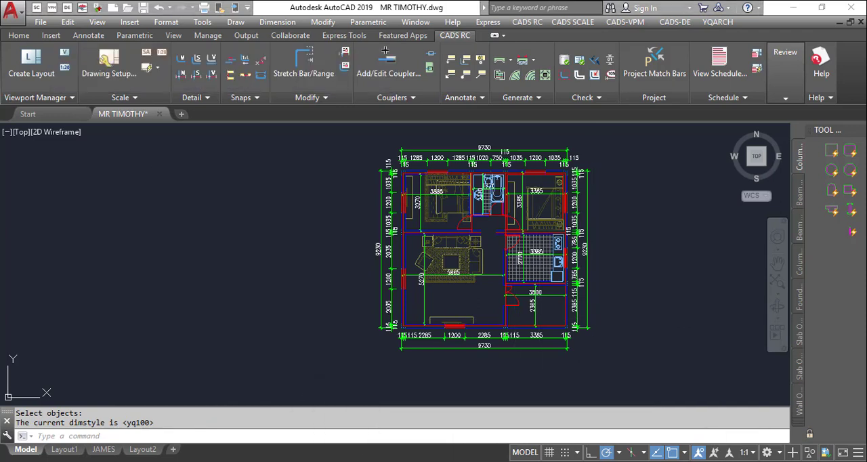